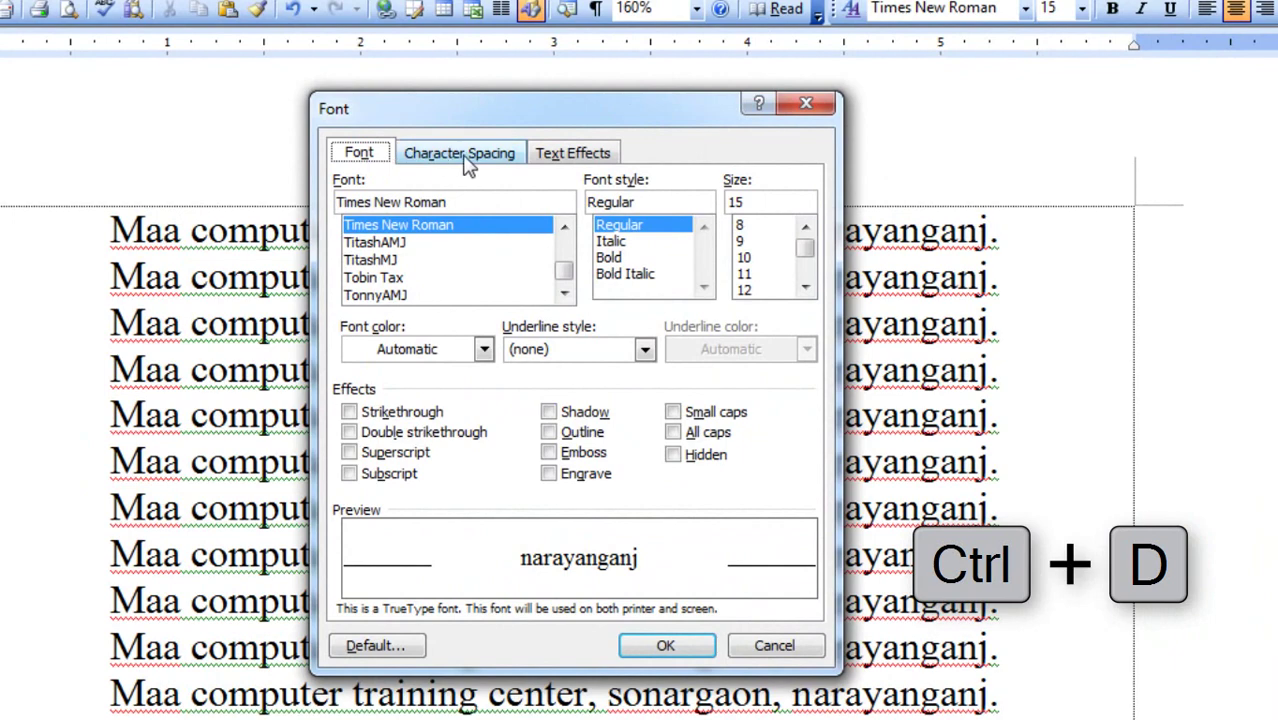
- Look through the font, character spacing and text effect settings in the Font dialog, and close it
{"action": "left_click", "coordinate": [466, 158]}
{"action": "left_click", "coordinate": [575, 160]}
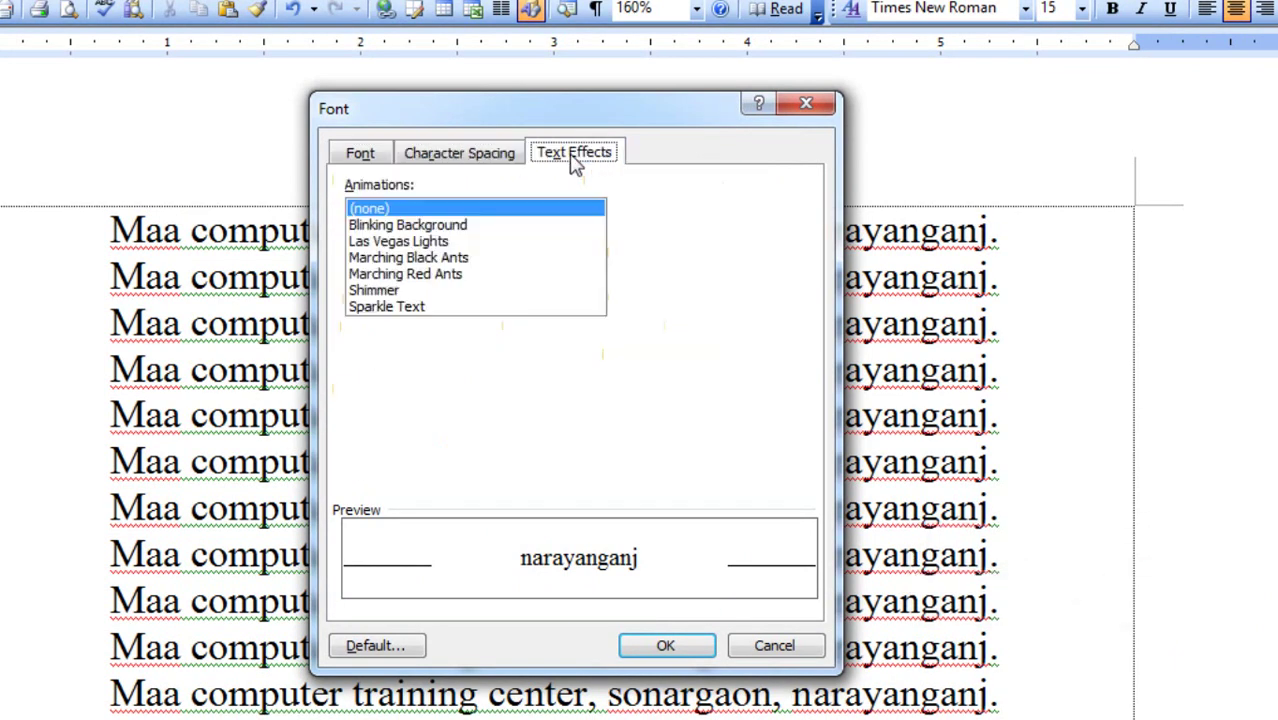
{"action": "left_click", "coordinate": [351, 162]}
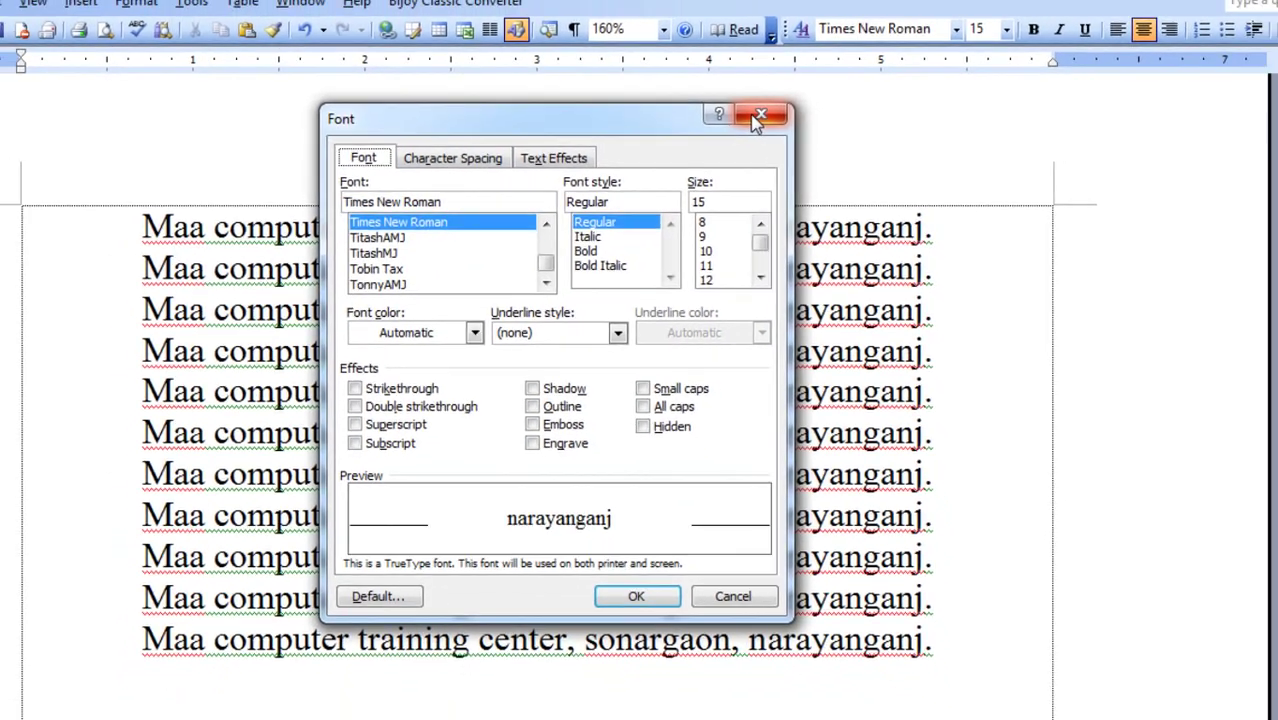
{"action": "left_click", "coordinate": [800, 112]}
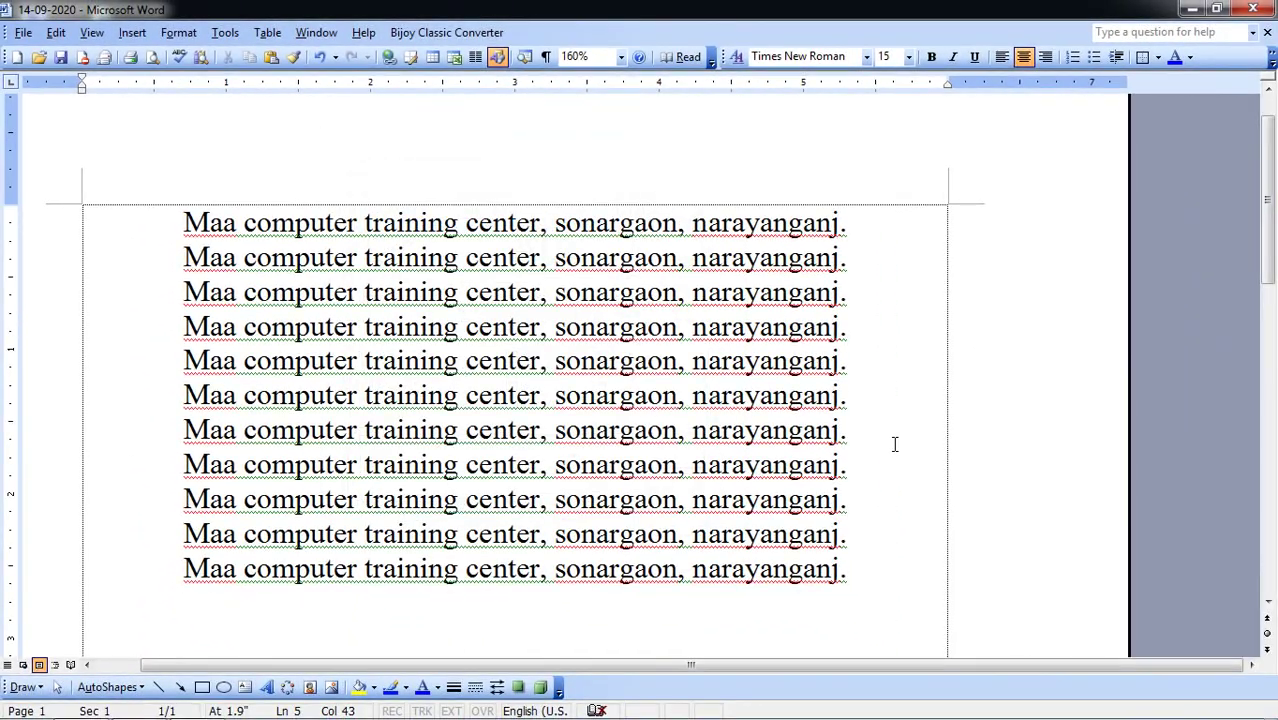
- Preview different fonts on the first seven lines and apply Script MT Bold to them
{"action": "left_click_drag", "start_coordinate": [728, 428], "coordinate": [190, 220]}
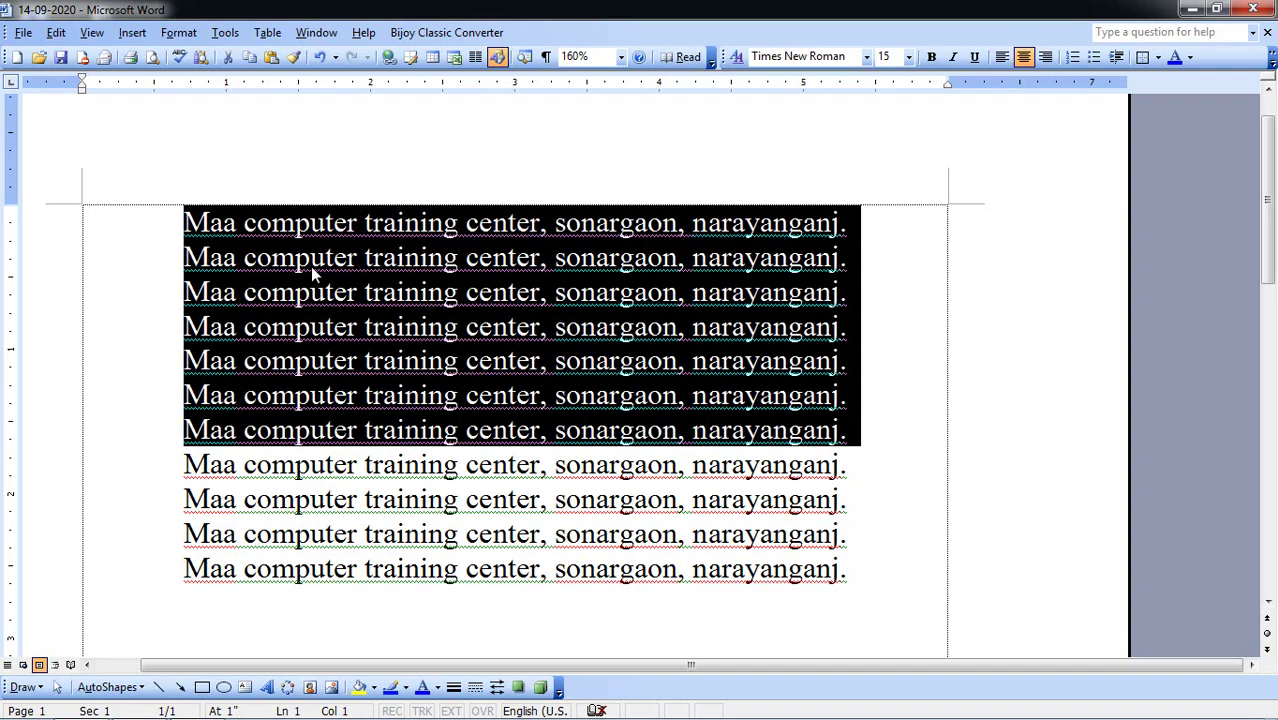
{"action": "key", "text": "ctrl+d"}
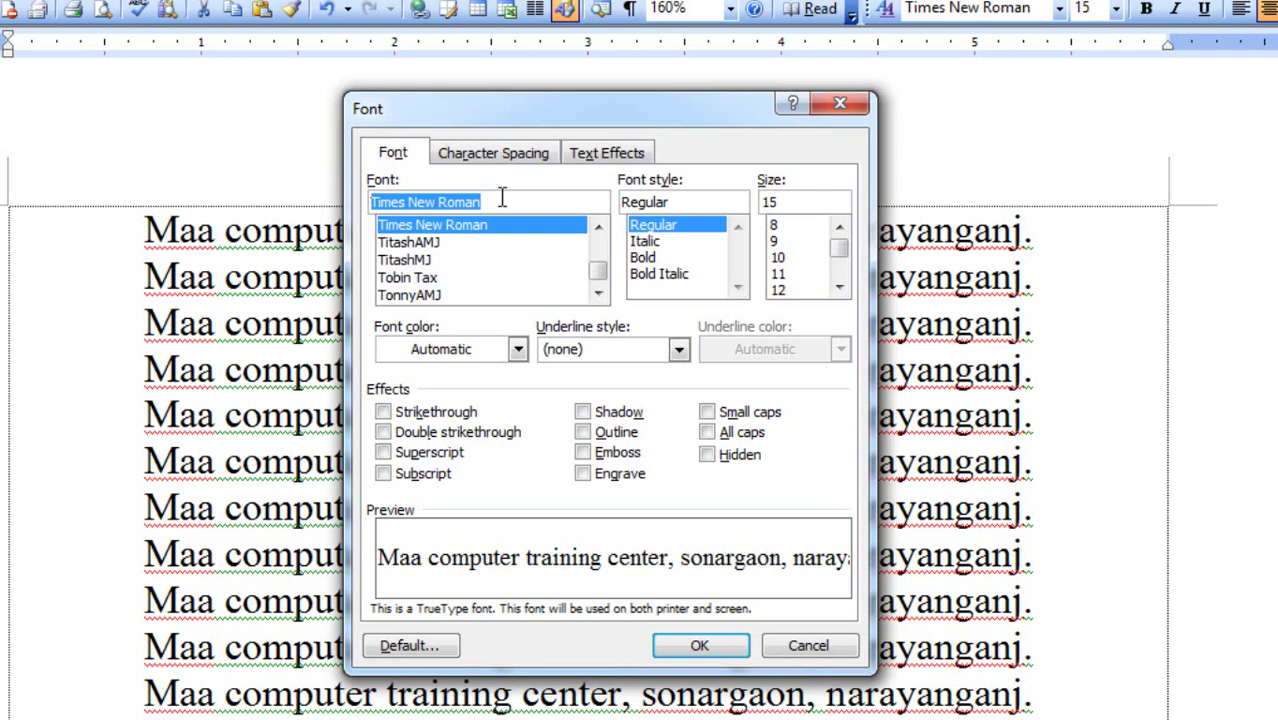
{"action": "key", "text": "Up"}
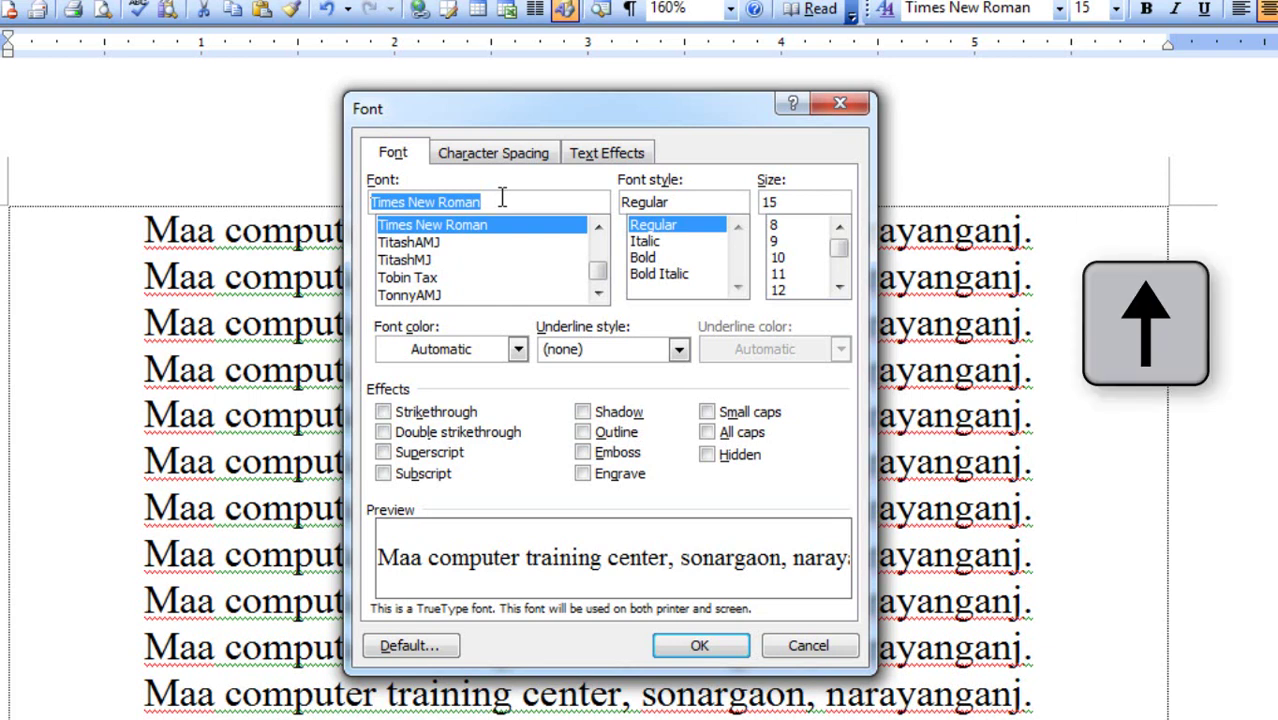
{"action": "key", "text": "Up"}
{"action": "key", "text": "Up"}
{"action": "key", "text": "Up"}
{"action": "key", "text": "Up"}
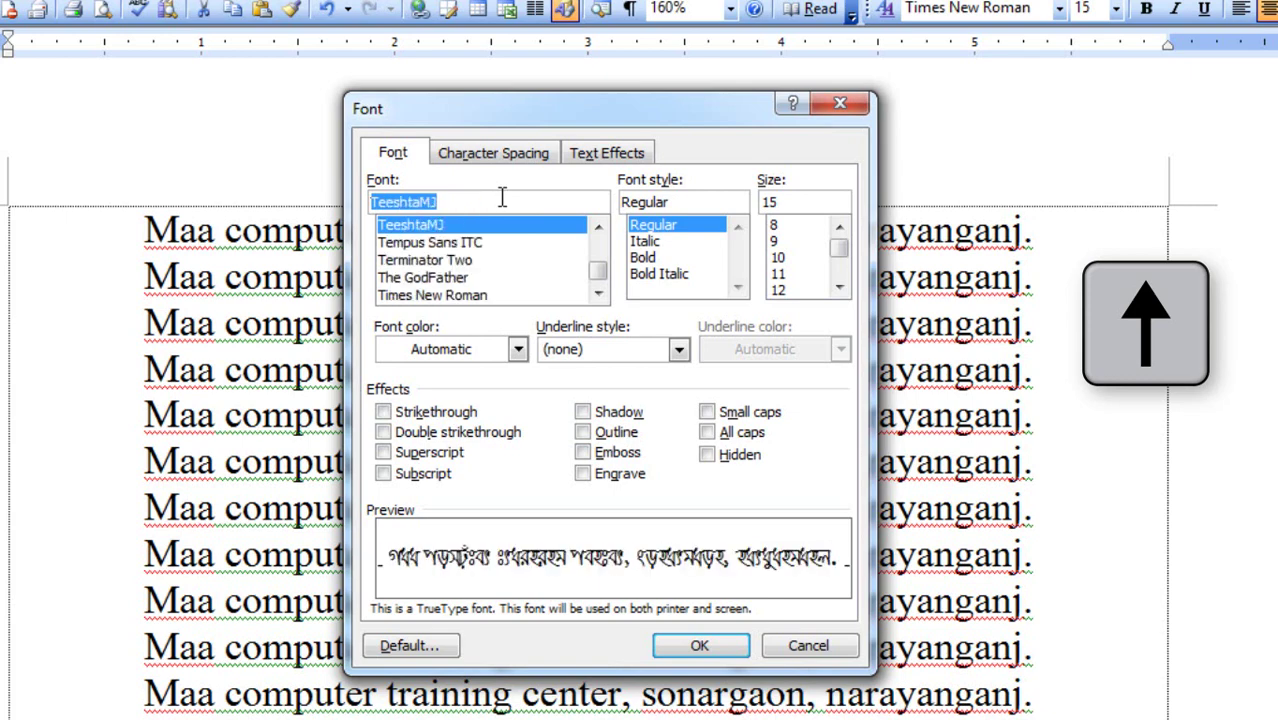
{"action": "key", "text": "Up"}
{"action": "key", "text": "Up"}
{"action": "key", "text": "Up"}
{"action": "key", "text": "Up"}
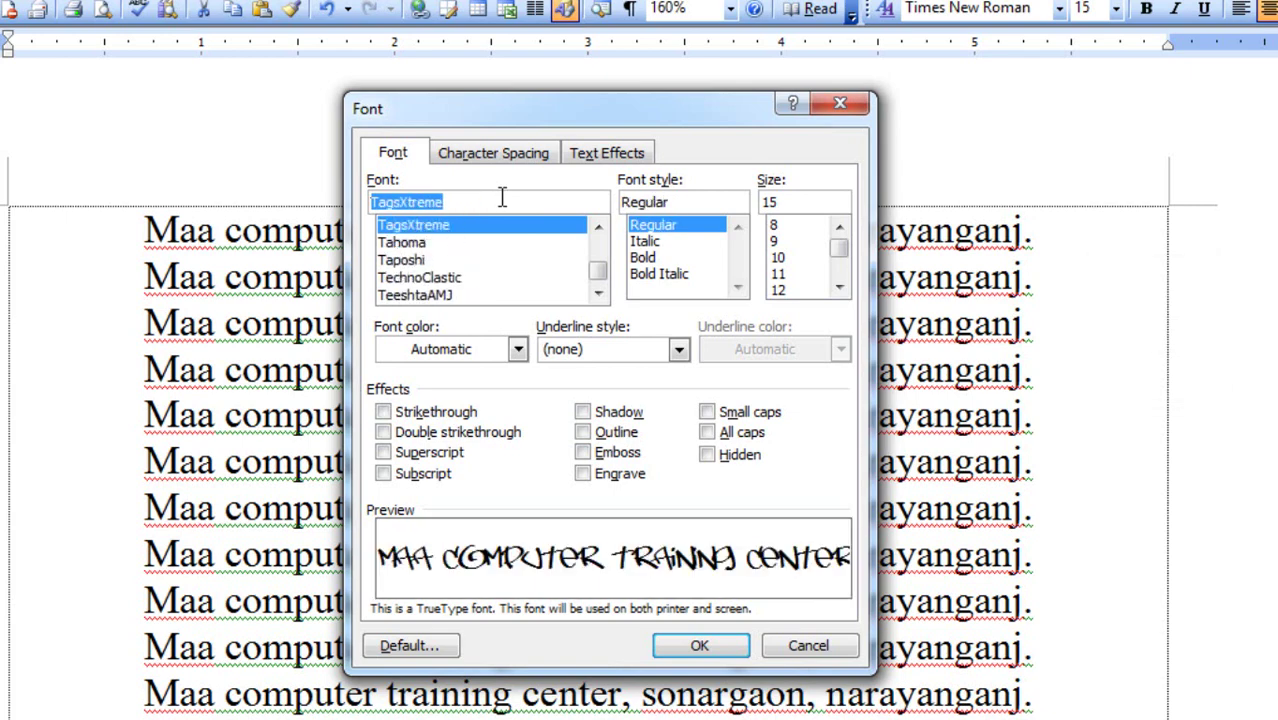
{"action": "key", "text": "Up"}
{"action": "key", "text": "Up"}
{"action": "key", "text": "Up"}
{"action": "key", "text": "Up"}
{"action": "key", "text": "Up"}
{"action": "key", "text": "Up"}
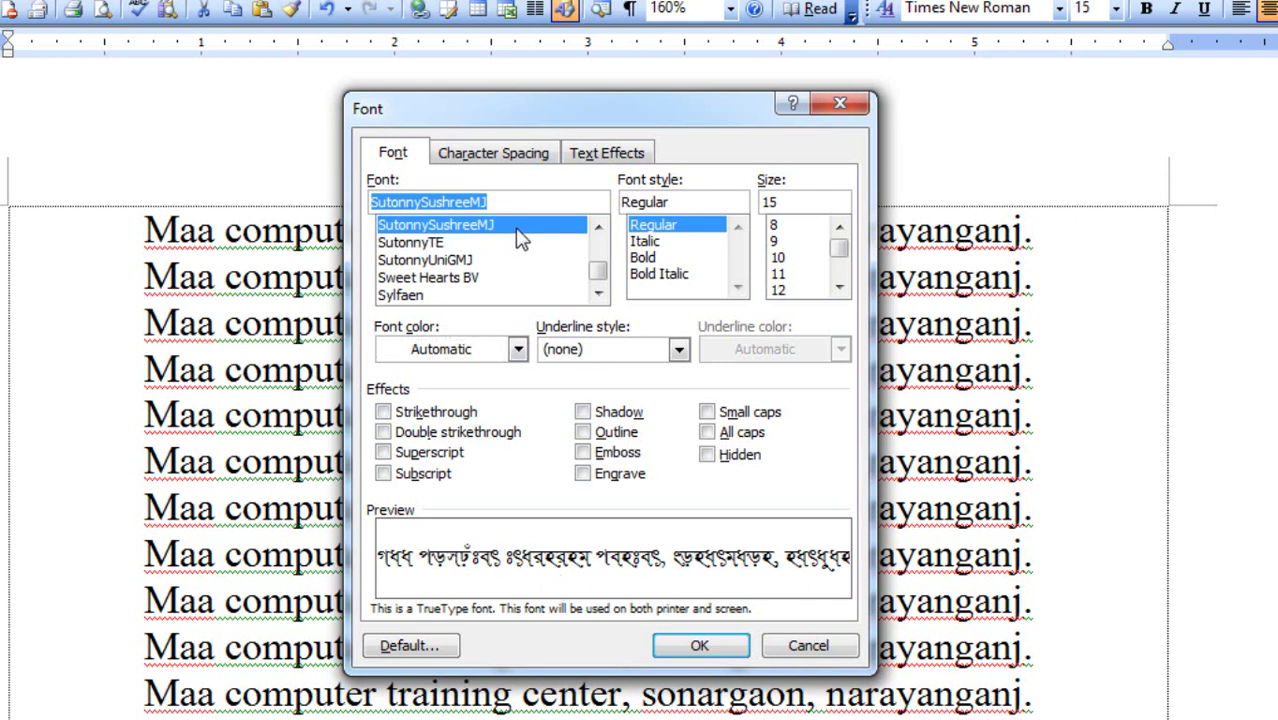
{"action": "key", "text": "Up"}
{"action": "key", "text": "Up"}
{"action": "key", "text": "Up"}
{"action": "key", "text": "Up"}
{"action": "key", "text": "Up"}
{"action": "key", "text": "Up"}
{"action": "key", "text": "Up"}
{"action": "key", "text": "Up"}
{"action": "key", "text": "Up"}
{"action": "key", "text": "Up"}
{"action": "key", "text": "Up"}
{"action": "key", "text": "Up"}
{"action": "key", "text": "Up"}
{"action": "key", "text": "Up"}
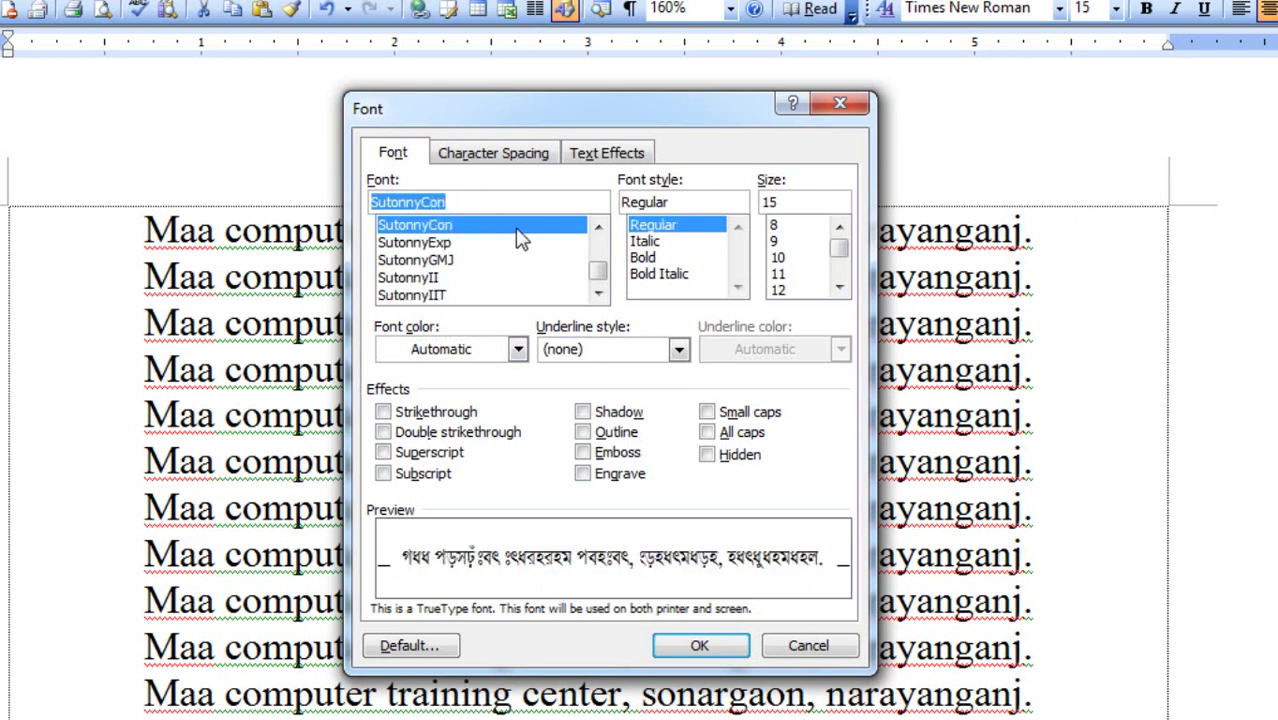
{"action": "key", "text": "Up"}
{"action": "key", "text": "Up"}
{"action": "key", "text": "Up"}
{"action": "key", "text": "Up"}
{"action": "key", "text": "Up"}
{"action": "key", "text": "Up"}
{"action": "key", "text": "Up"}
{"action": "key", "text": "Up"}
{"action": "key", "text": "Up"}
{"action": "key", "text": "Up"}
{"action": "key", "text": "Up"}
{"action": "key", "text": "Up"}
{"action": "key", "text": "Up"}
{"action": "key", "text": "Up"}
{"action": "key", "text": "Up"}
{"action": "key", "text": "Up"}
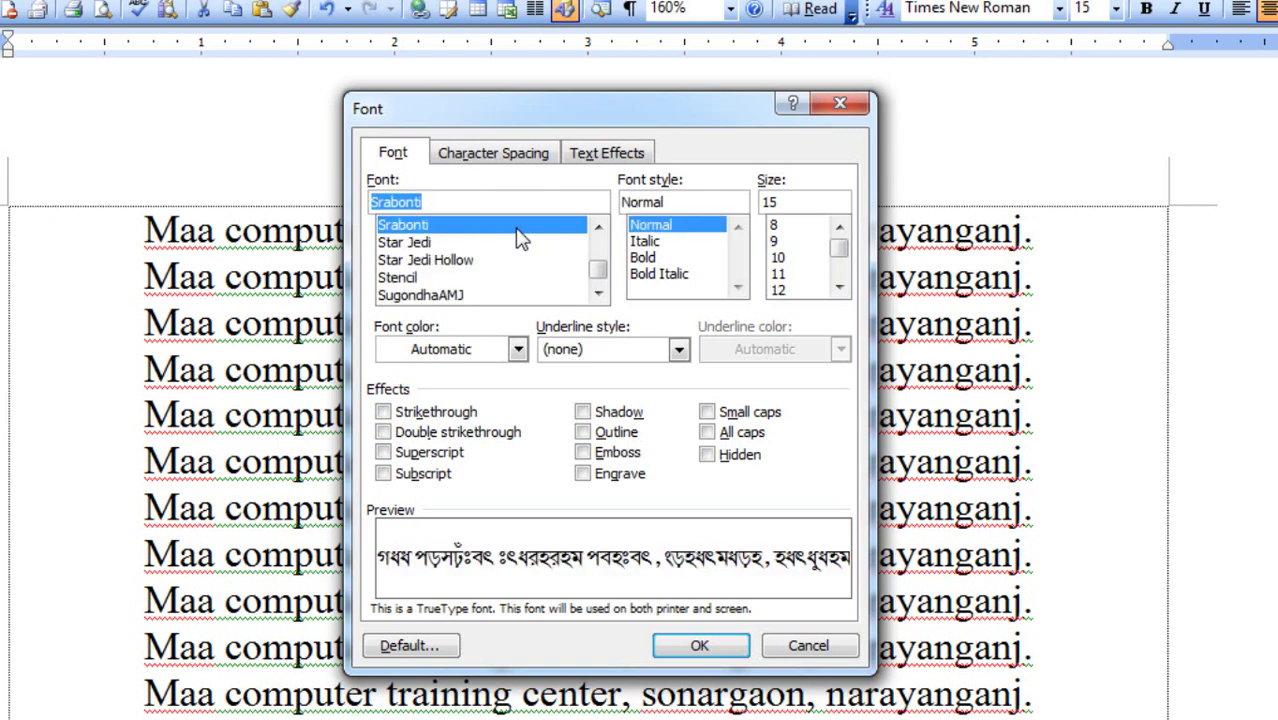
{"action": "key", "text": "Down"}
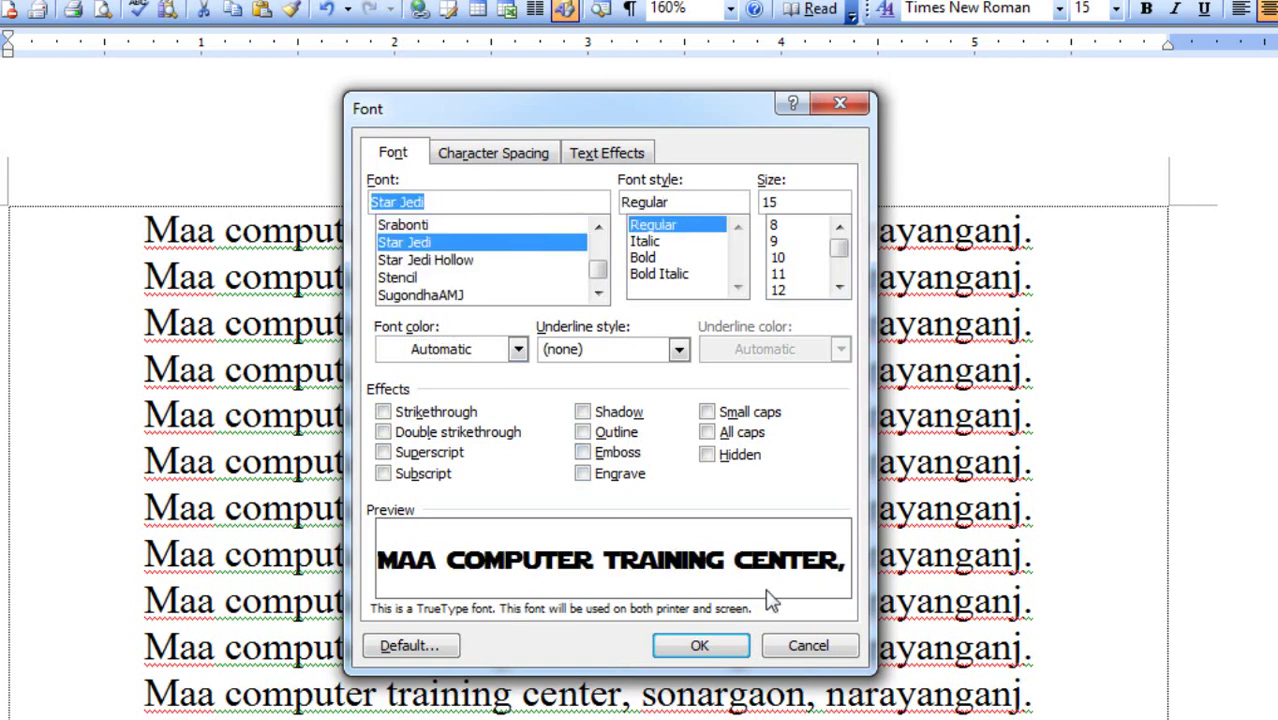
{"action": "key", "text": "Up"}
{"action": "key", "text": "Up"}
{"action": "key", "text": "Up"}
{"action": "key", "text": "Up"}
{"action": "key", "text": "Up"}
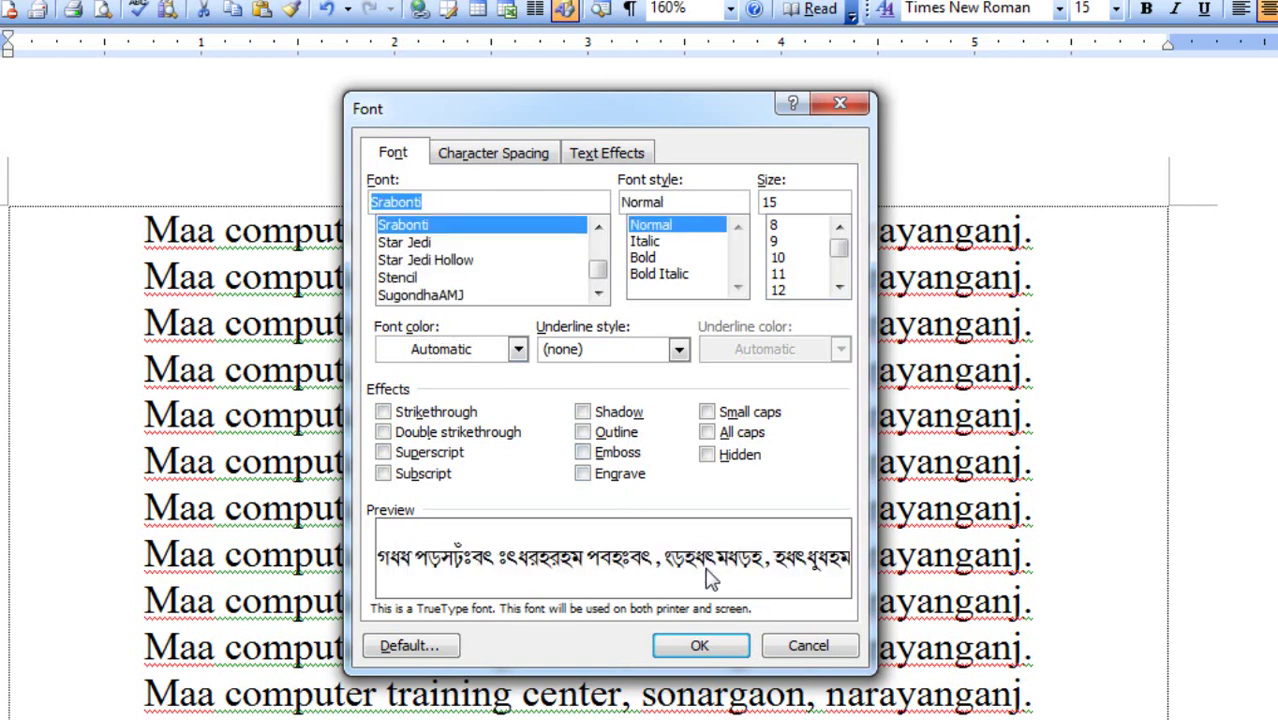
{"action": "key", "text": "Up"}
{"action": "key", "text": "Up"}
{"action": "key", "text": "Up"}
{"action": "key", "text": "Up"}
{"action": "key", "text": "Up"}
{"action": "key", "text": "Up"}
{"action": "key", "text": "Up"}
{"action": "key", "text": "Up"}
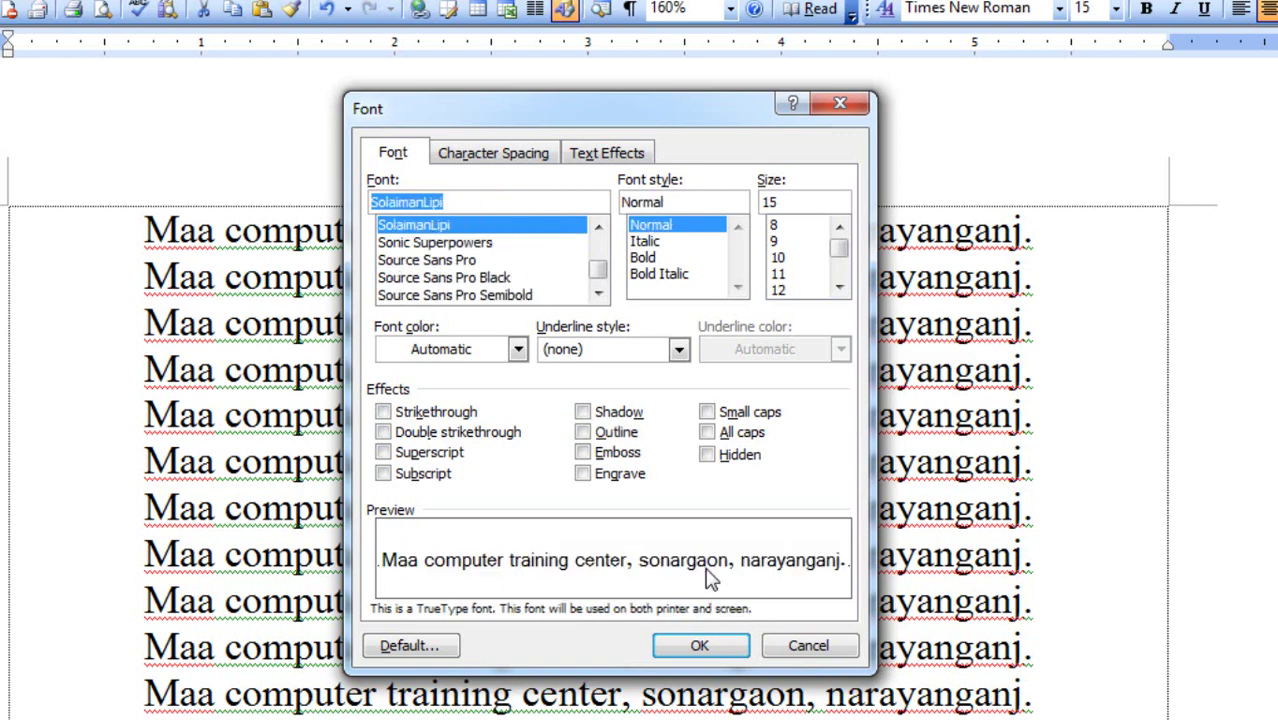
{"action": "key", "text": "Up"}
{"action": "key", "text": "Up"}
{"action": "key", "text": "Up"}
{"action": "key", "text": "Up"}
{"action": "key", "text": "Up"}
{"action": "key", "text": "Up"}
{"action": "key", "text": "Up"}
{"action": "key", "text": "Up"}
{"action": "key", "text": "Up"}
{"action": "key", "text": "Up"}
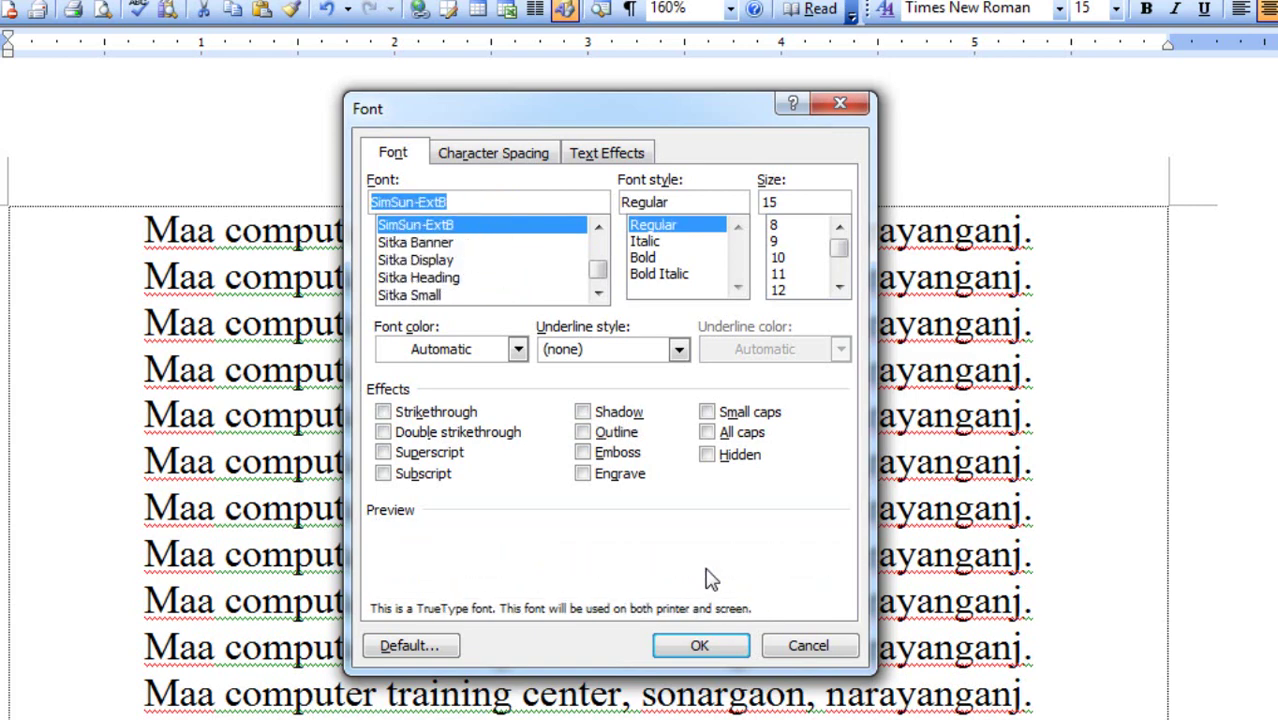
{"action": "key", "text": "Up"}
{"action": "key", "text": "Up"}
{"action": "key", "text": "Up"}
{"action": "key", "text": "Up"}
{"action": "key", "text": "Up"}
{"action": "key", "text": "Up"}
{"action": "key", "text": "Up"}
{"action": "key", "text": "Up"}
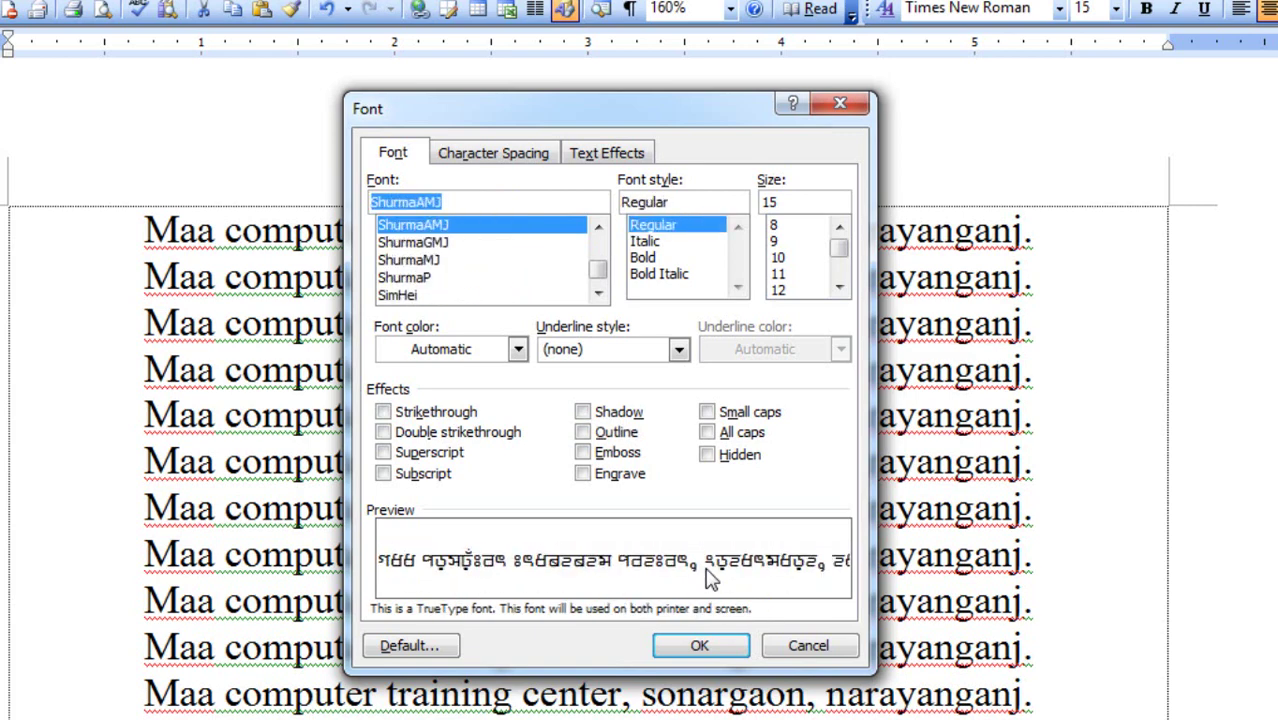
{"action": "key", "text": "Up"}
{"action": "key", "text": "Up"}
{"action": "key", "text": "Up"}
{"action": "key", "text": "Up"}
{"action": "key", "text": "Up"}
{"action": "key", "text": "Up"}
{"action": "key", "text": "Up"}
{"action": "key", "text": "Up"}
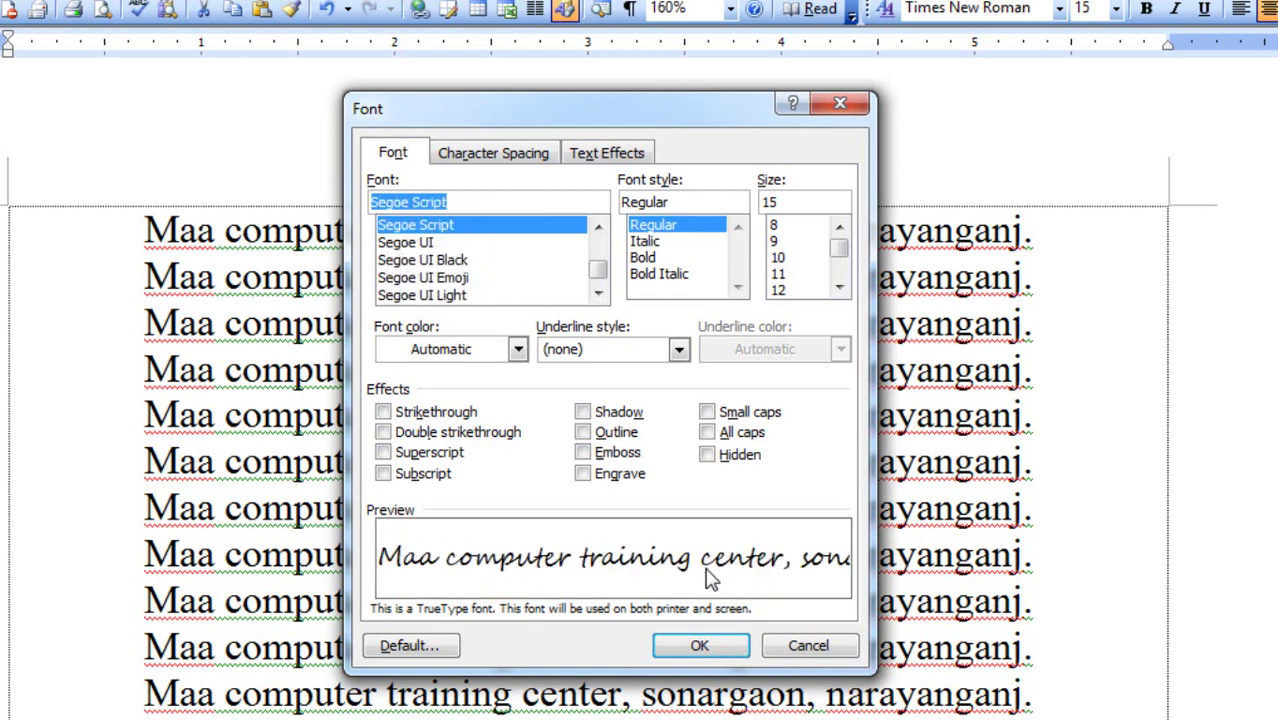
{"action": "key", "text": "Up"}
{"action": "key", "text": "Up"}
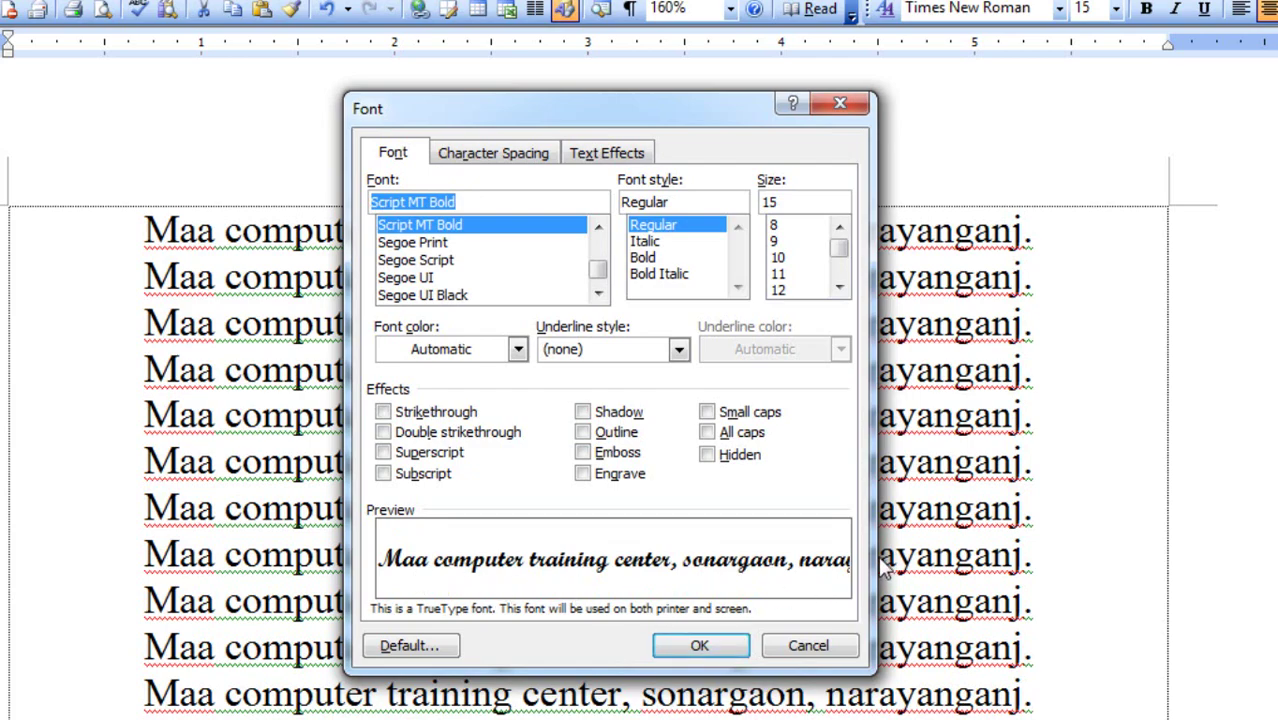
{"action": "left_click", "coordinate": [700, 645]}
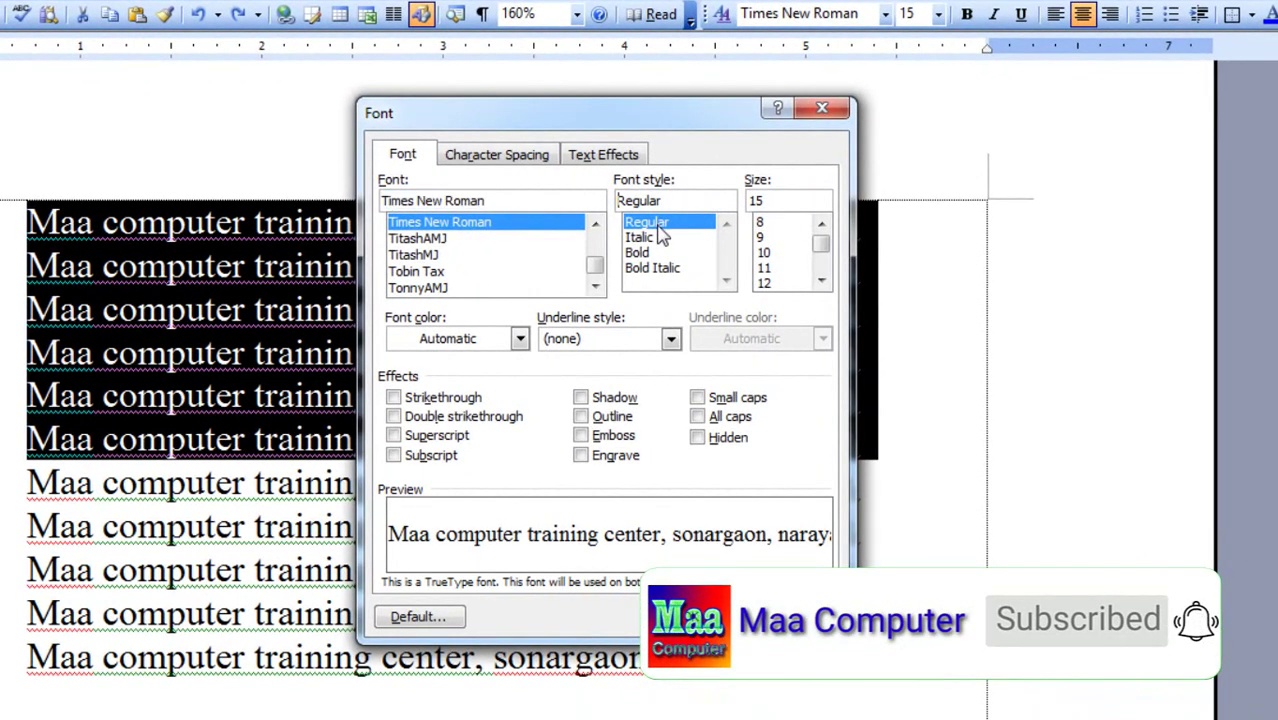
- Try the Italic and Bold styles, apply Bold Italic to the first six lines, and undo it
{"action": "left_click", "coordinate": [640, 238]}
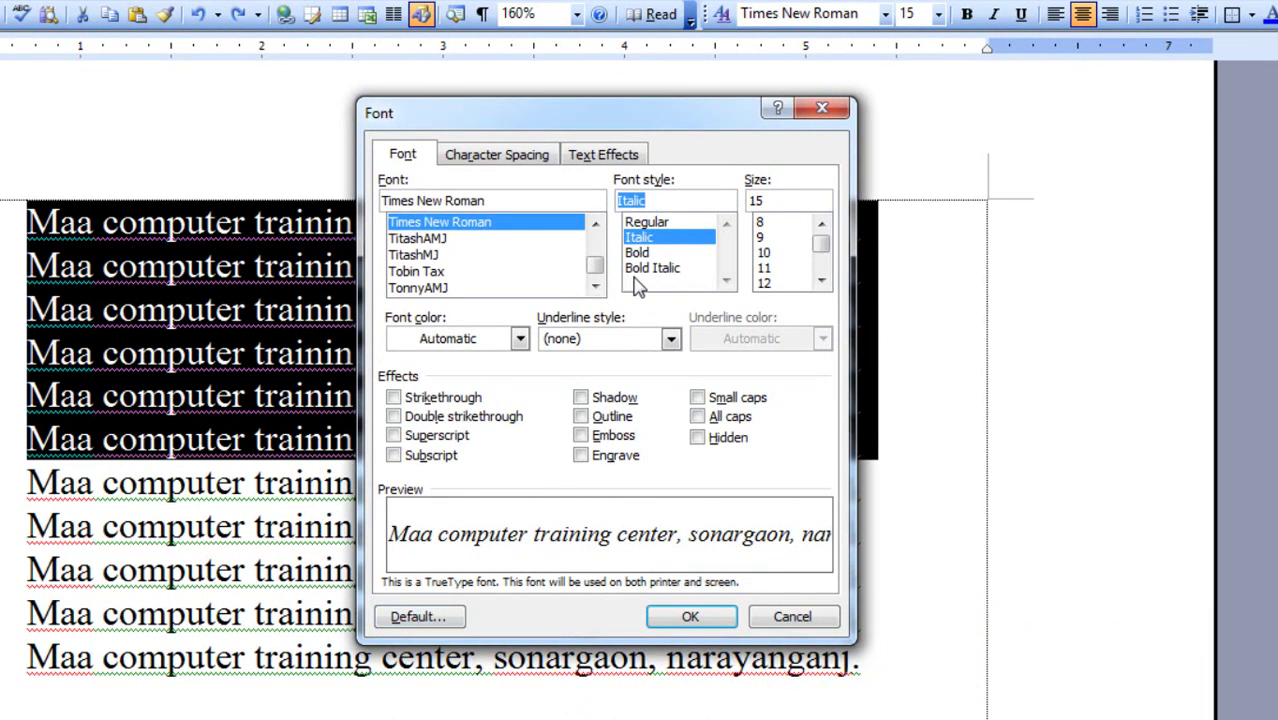
{"action": "left_click", "coordinate": [648, 253]}
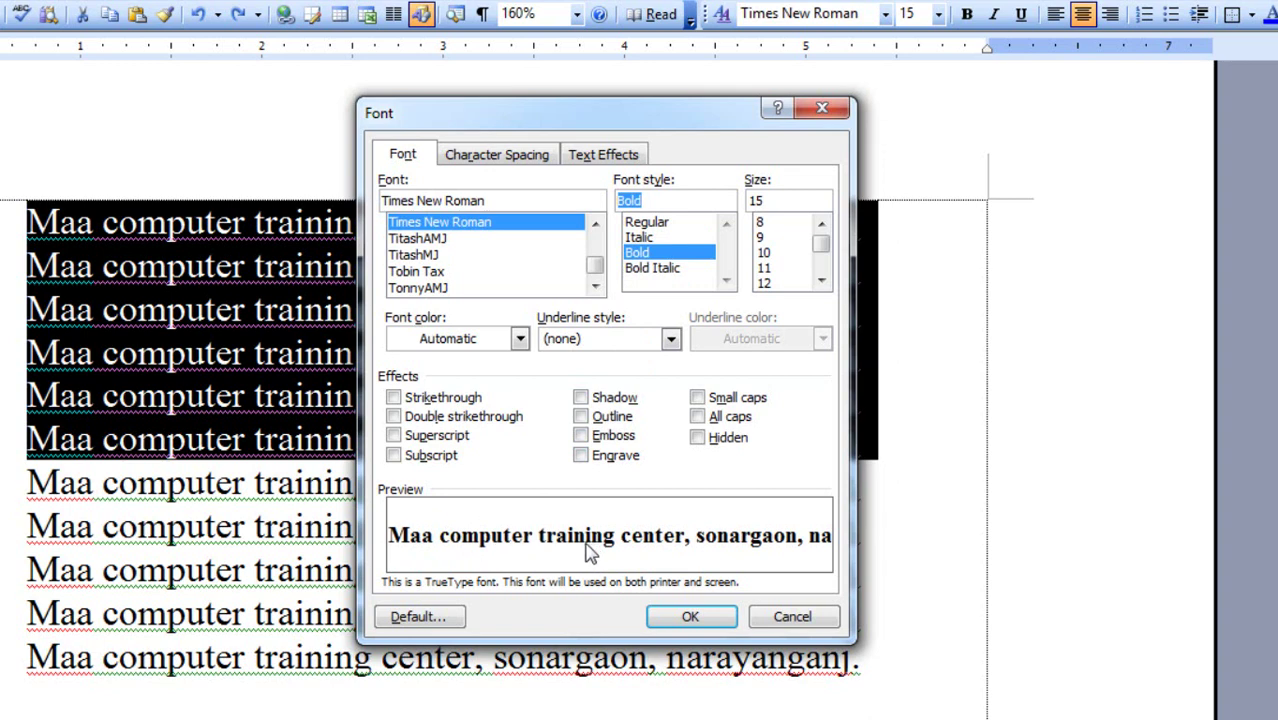
{"action": "left_click", "coordinate": [650, 269]}
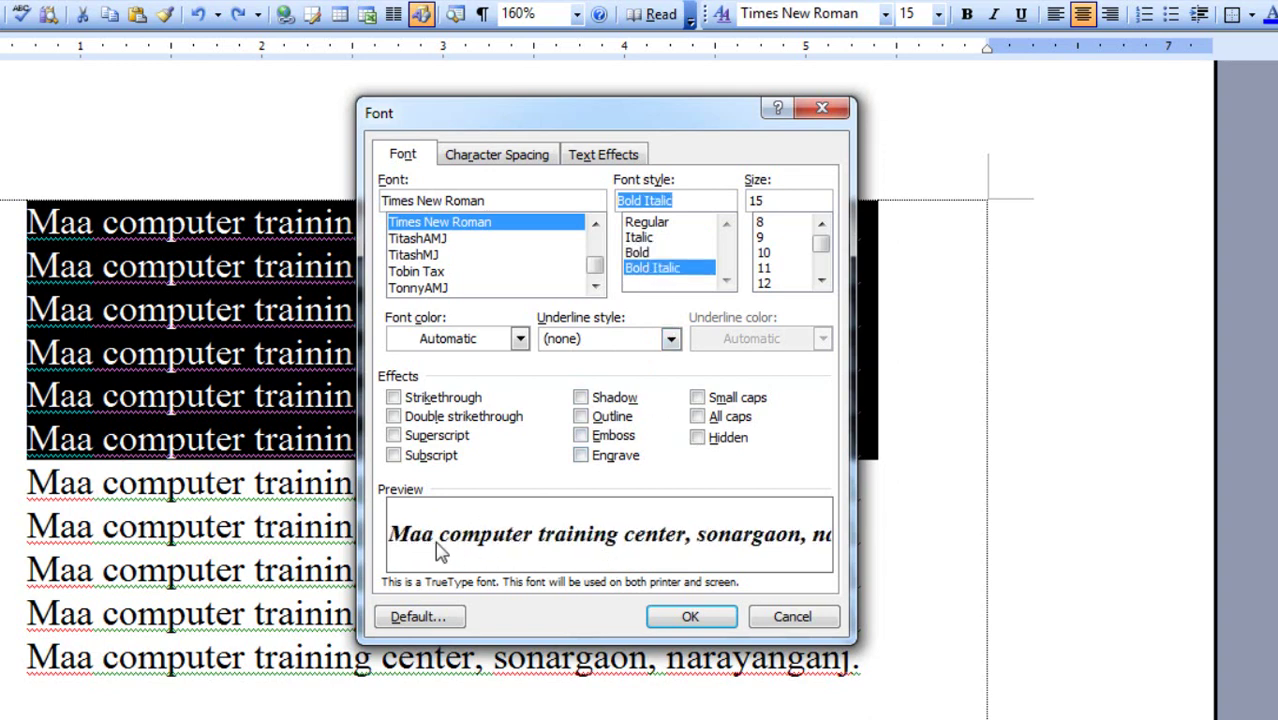
{"action": "left_click", "coordinate": [690, 617]}
{"action": "left_click", "coordinate": [203, 398]}
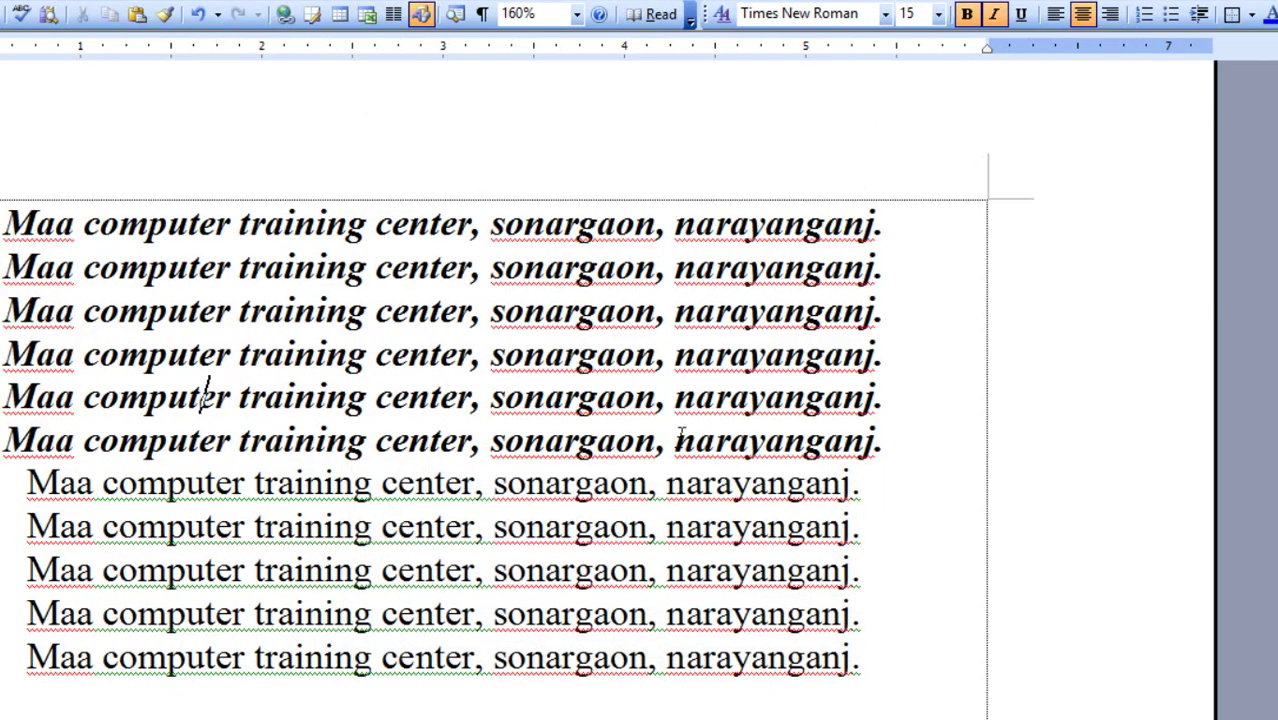
{"action": "left_click_drag", "start_coordinate": [929, 443], "coordinate": [65, 294]}
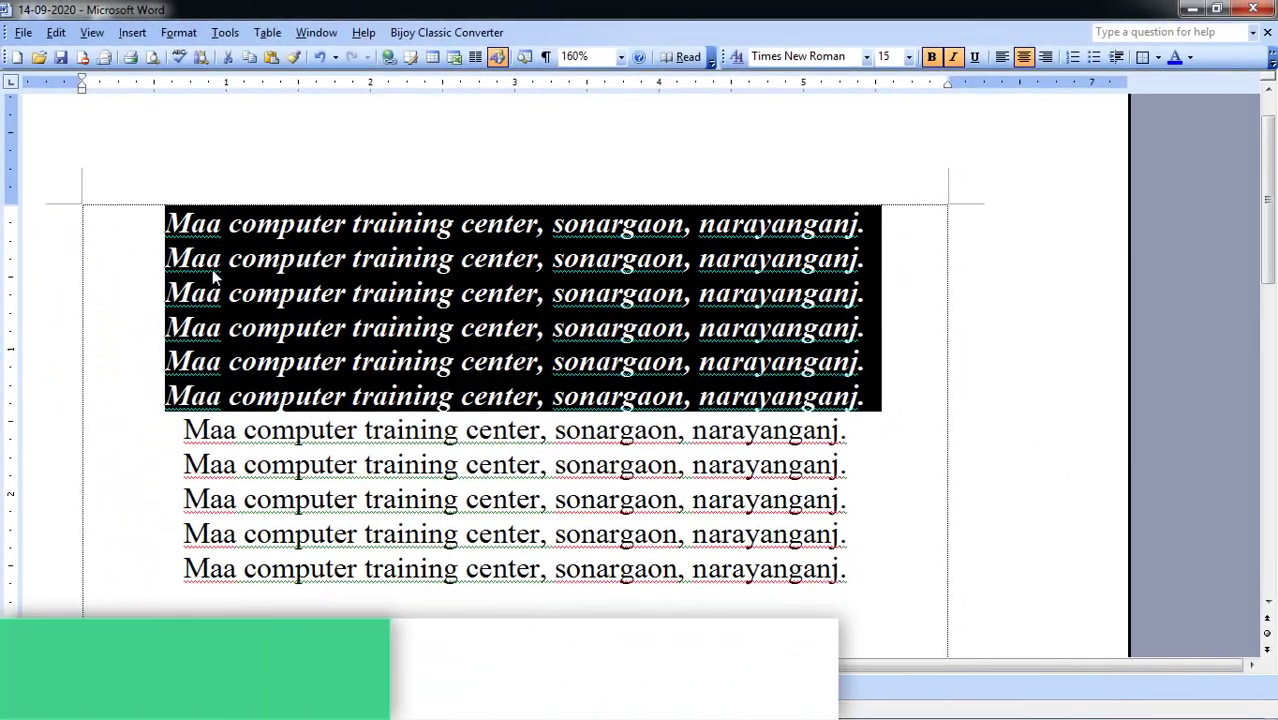
{"action": "key", "text": "ctrl+z"}
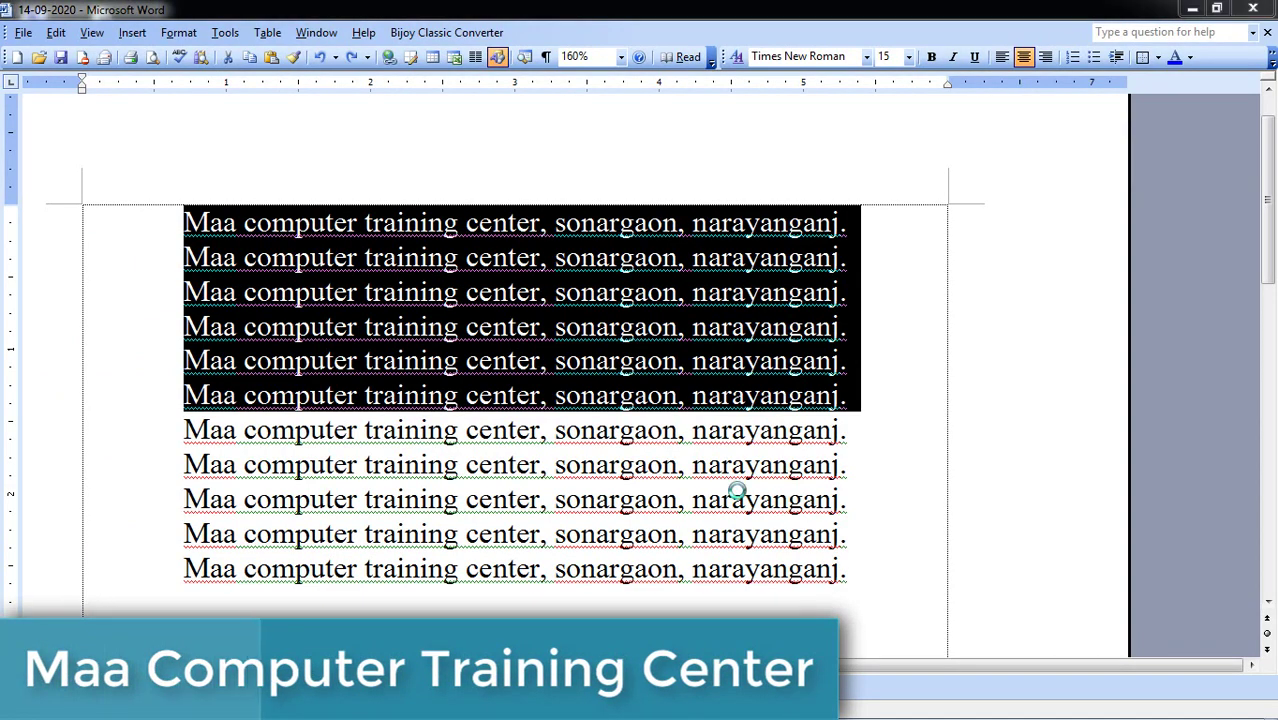
- Set the font size of the first six lines to 22, and undo the change
{"action": "key", "text": "ctrl+d"}
{"action": "left_click", "coordinate": [816, 268]}
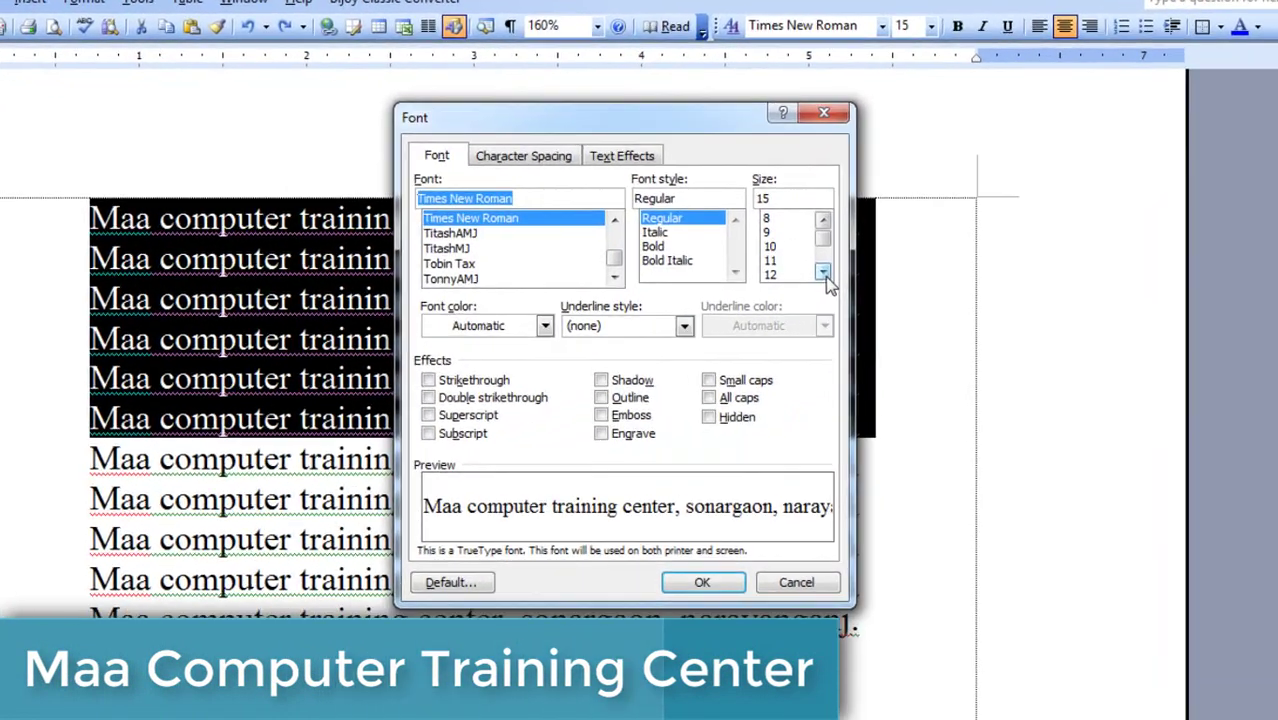
{"action": "left_click", "coordinate": [816, 268]}
{"action": "left_click", "coordinate": [816, 268]}
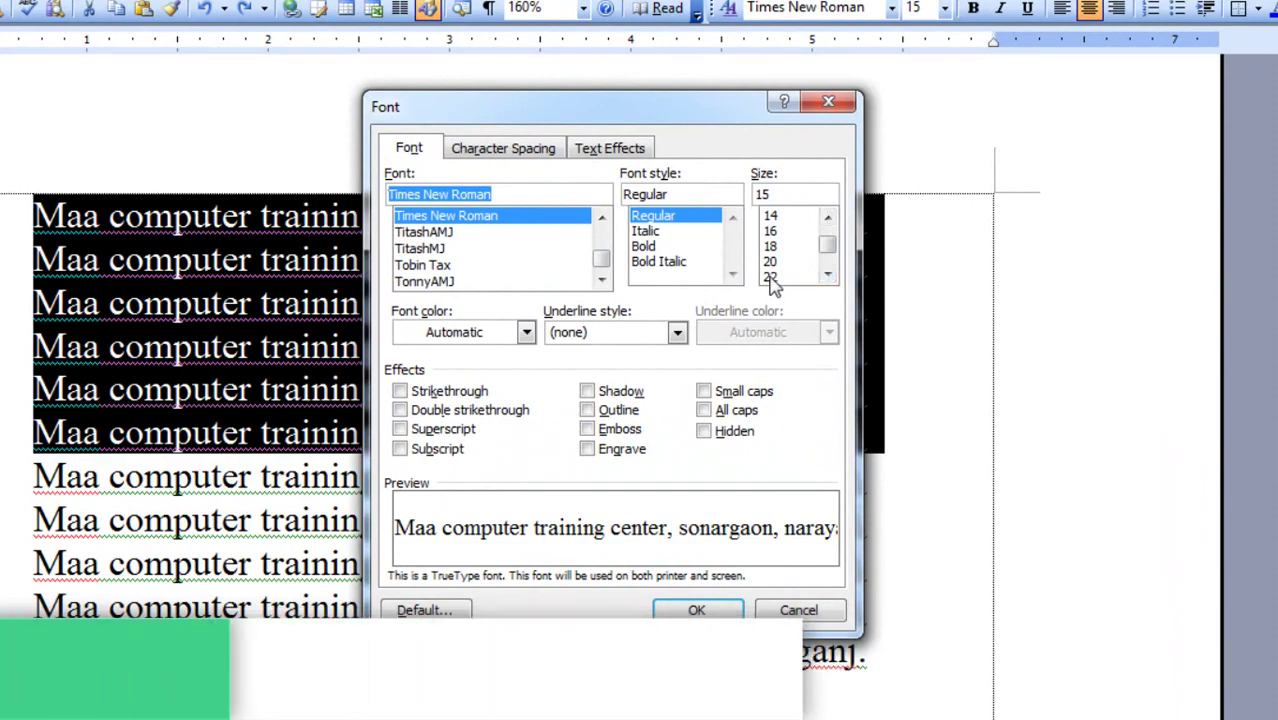
{"action": "left_click", "coordinate": [778, 277]}
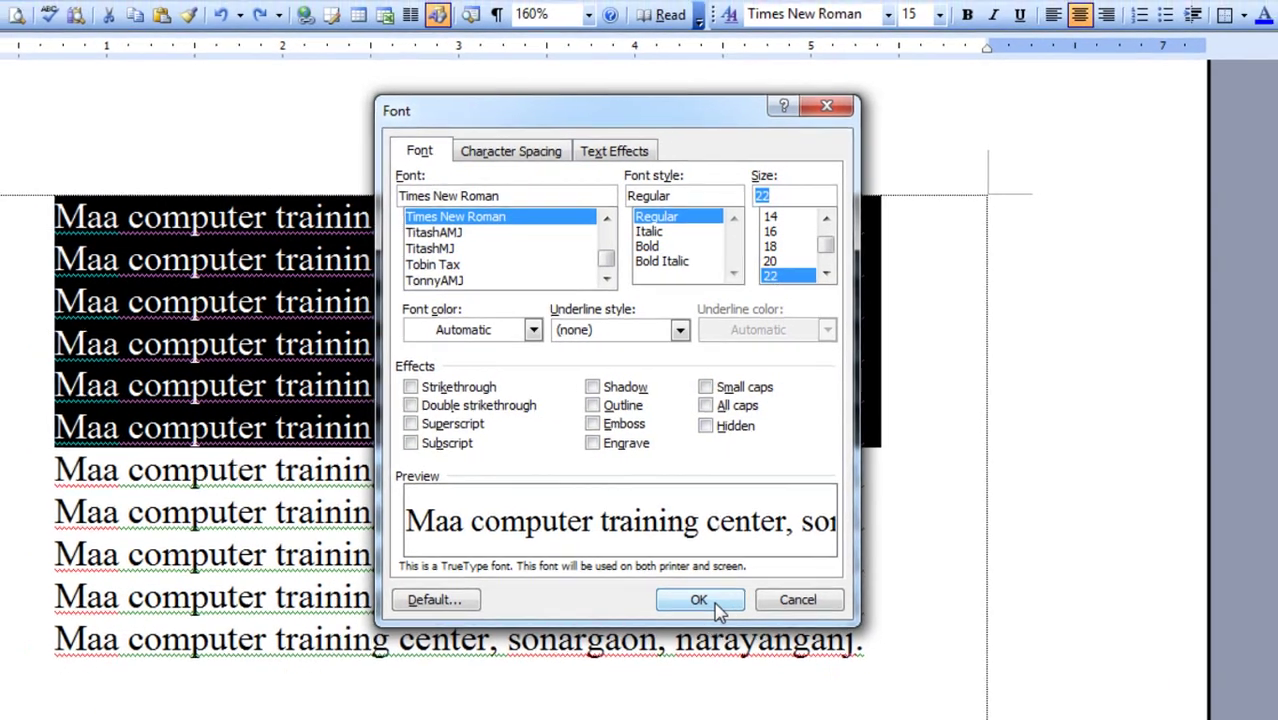
{"action": "left_click", "coordinate": [699, 601]}
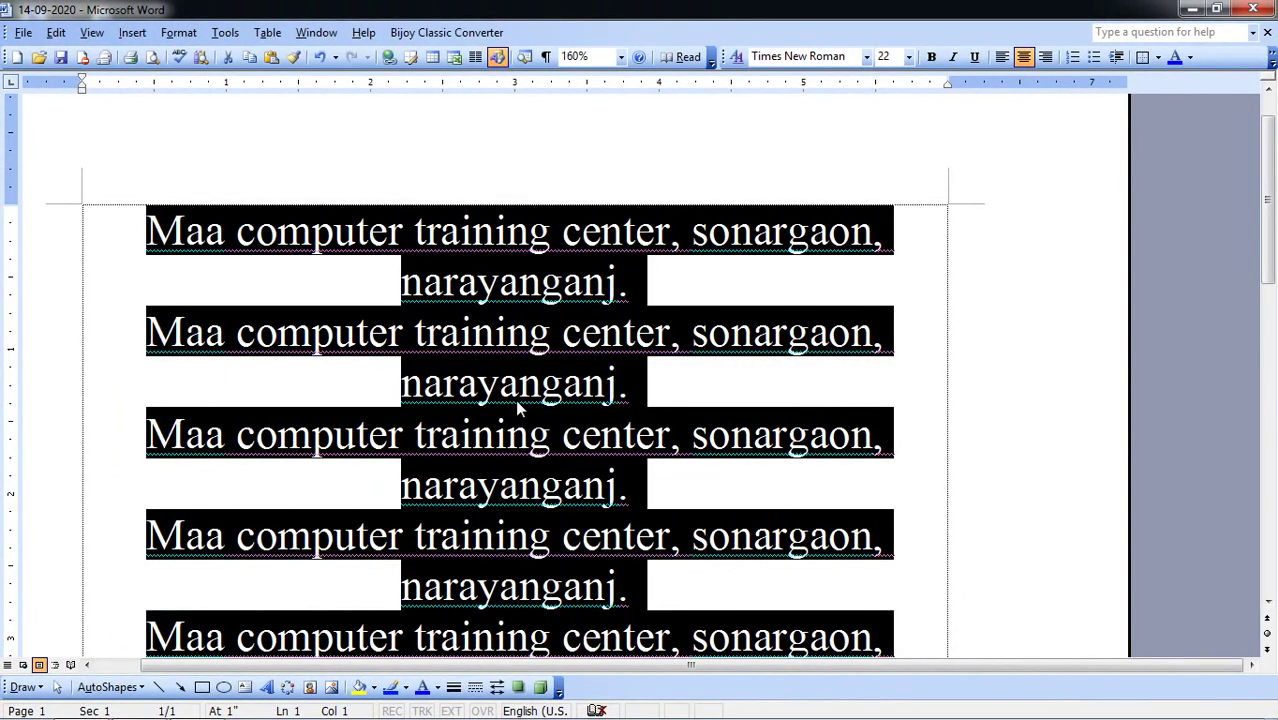
{"action": "key", "text": "ctrl+z"}
- Choose dark blue as the font color for the first six lines in the Font dialog
{"action": "key", "text": "ctrl+d"}
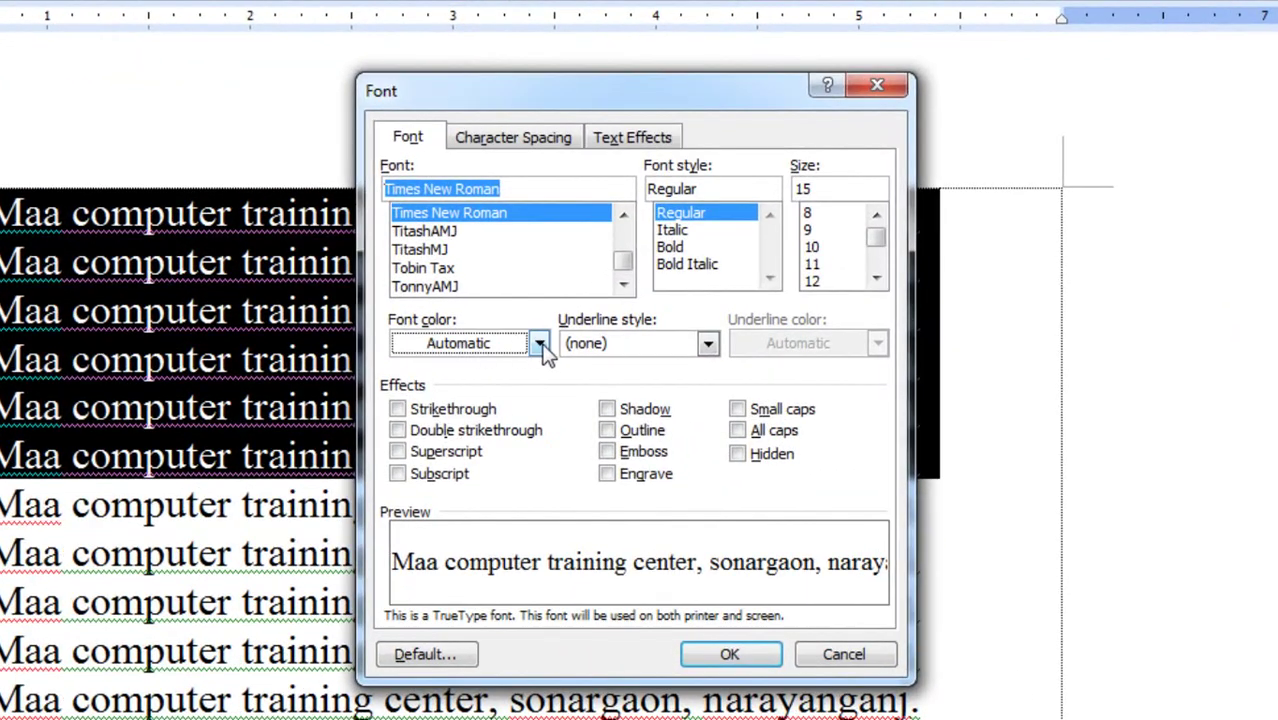
{"action": "left_click", "coordinate": [540, 345]}
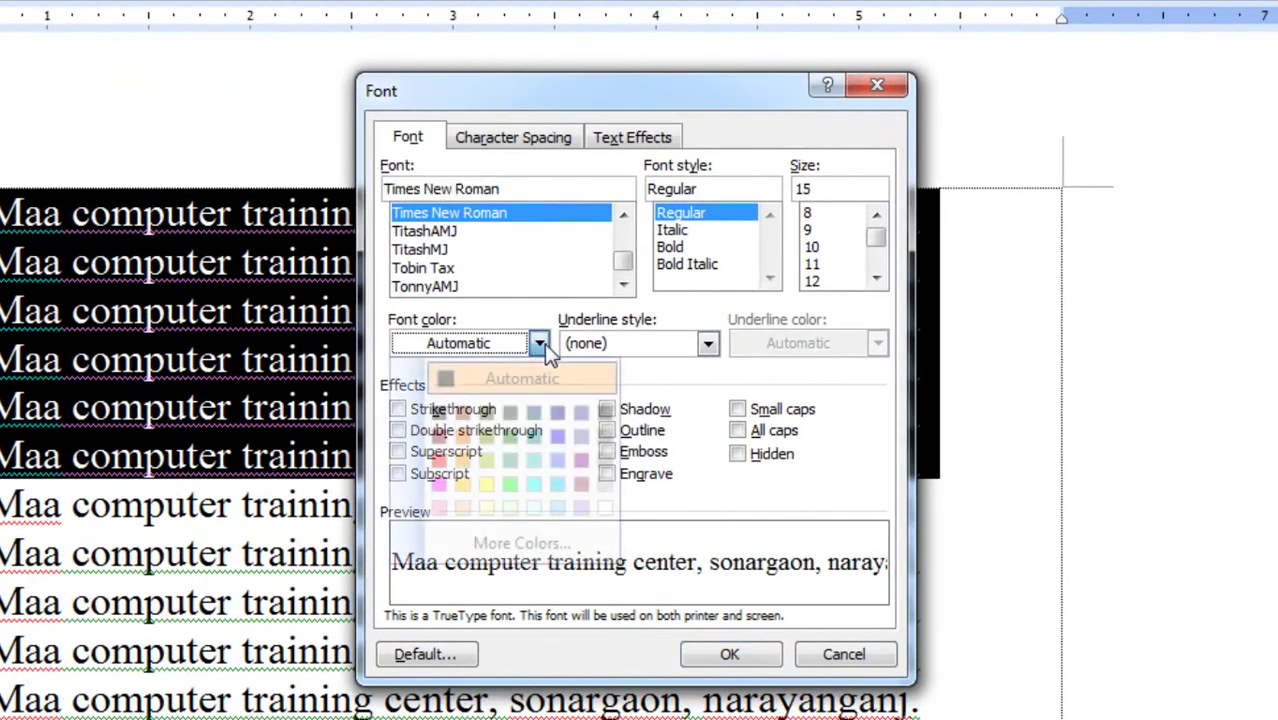
{"action": "left_click", "coordinate": [557, 413]}
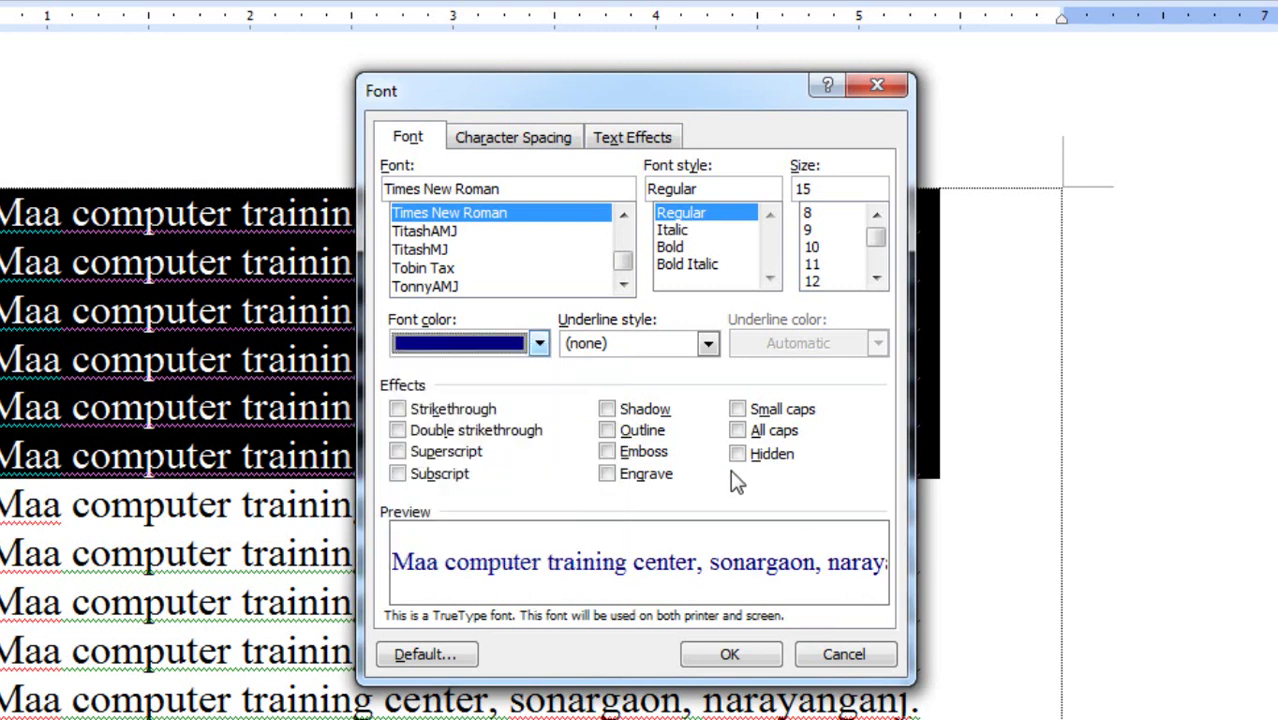
- Preview the single, double and Words only underline styles on the first six lines in the Font dialog
{"action": "left_click", "coordinate": [618, 352]}
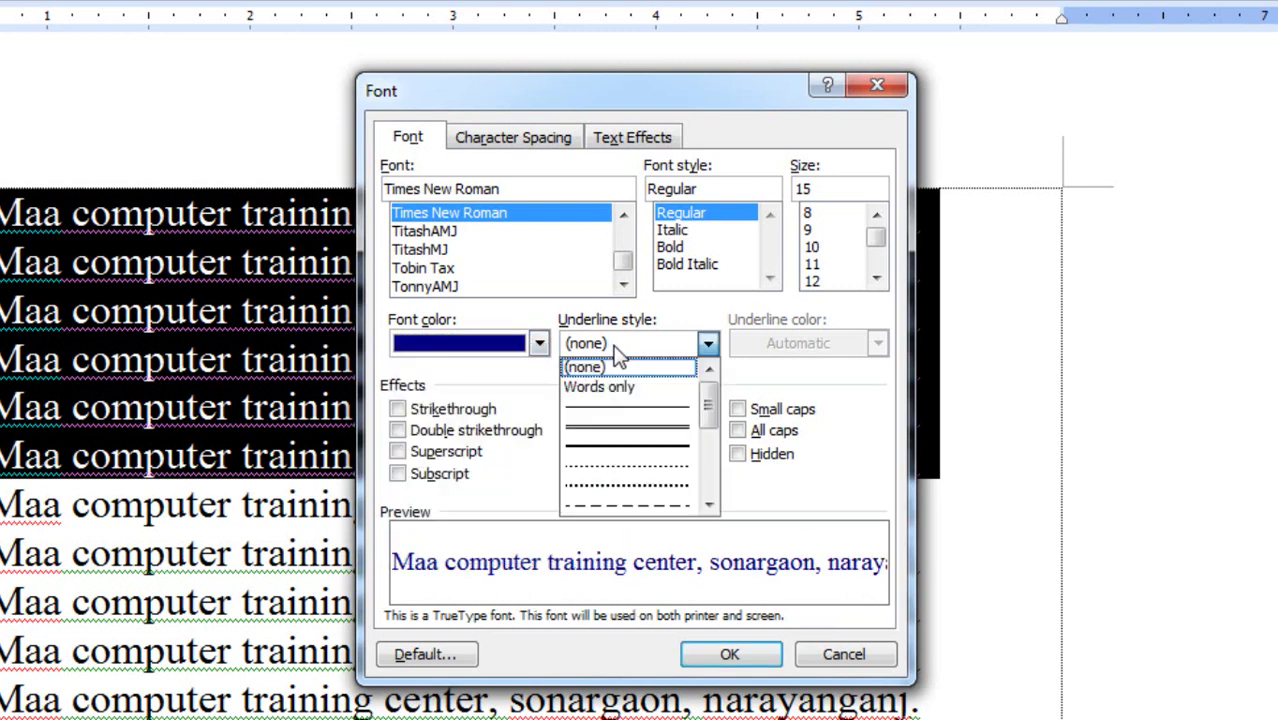
{"action": "left_click", "coordinate": [630, 409]}
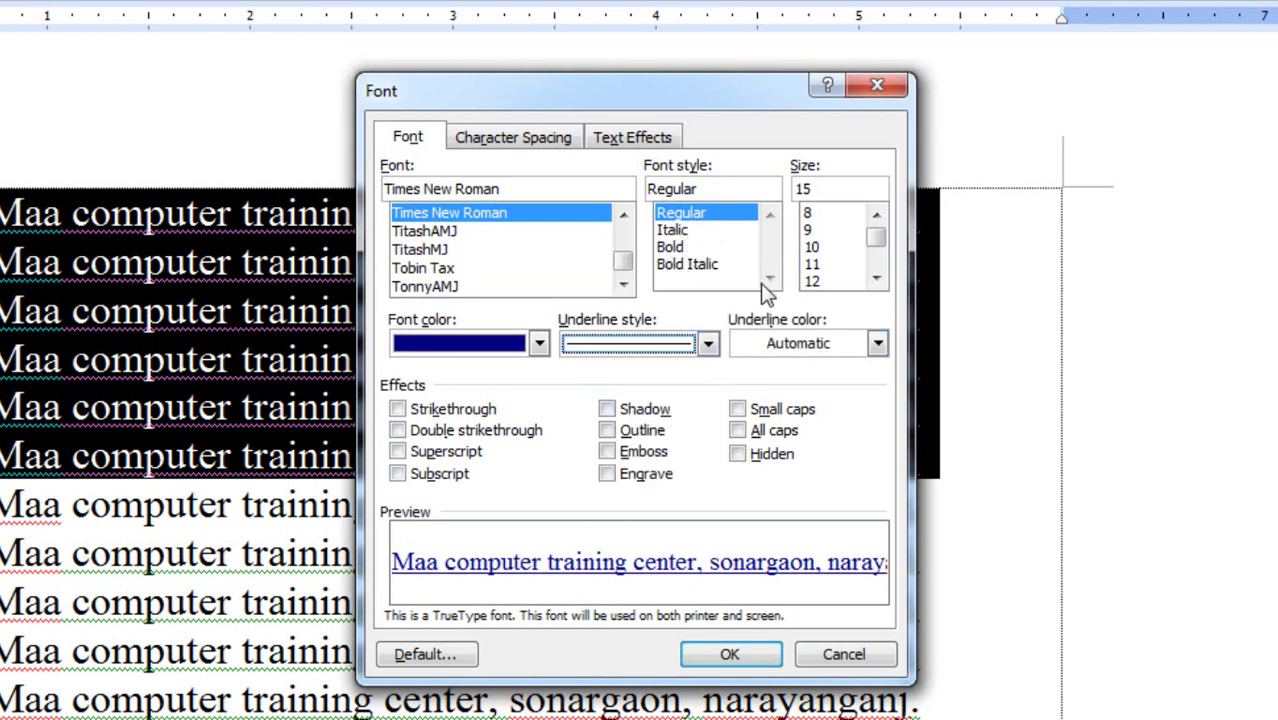
{"action": "left_click", "coordinate": [636, 347]}
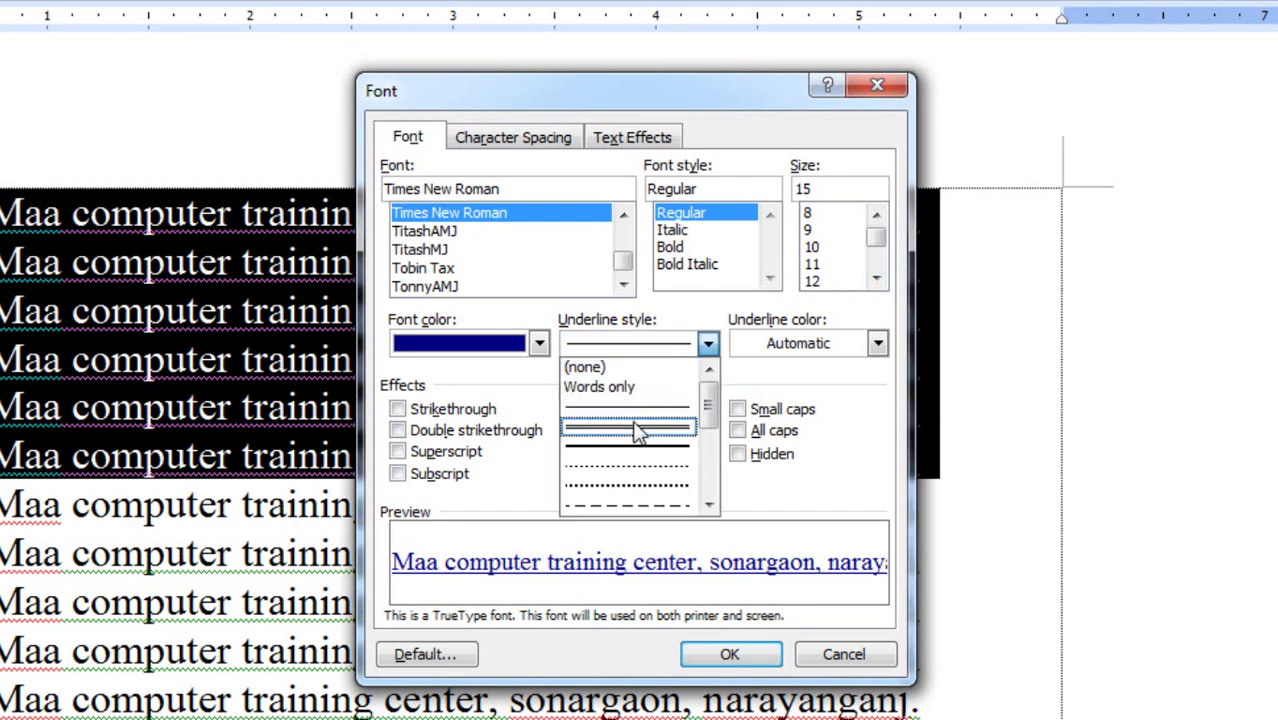
{"action": "left_click", "coordinate": [638, 431]}
{"action": "left_click", "coordinate": [629, 344]}
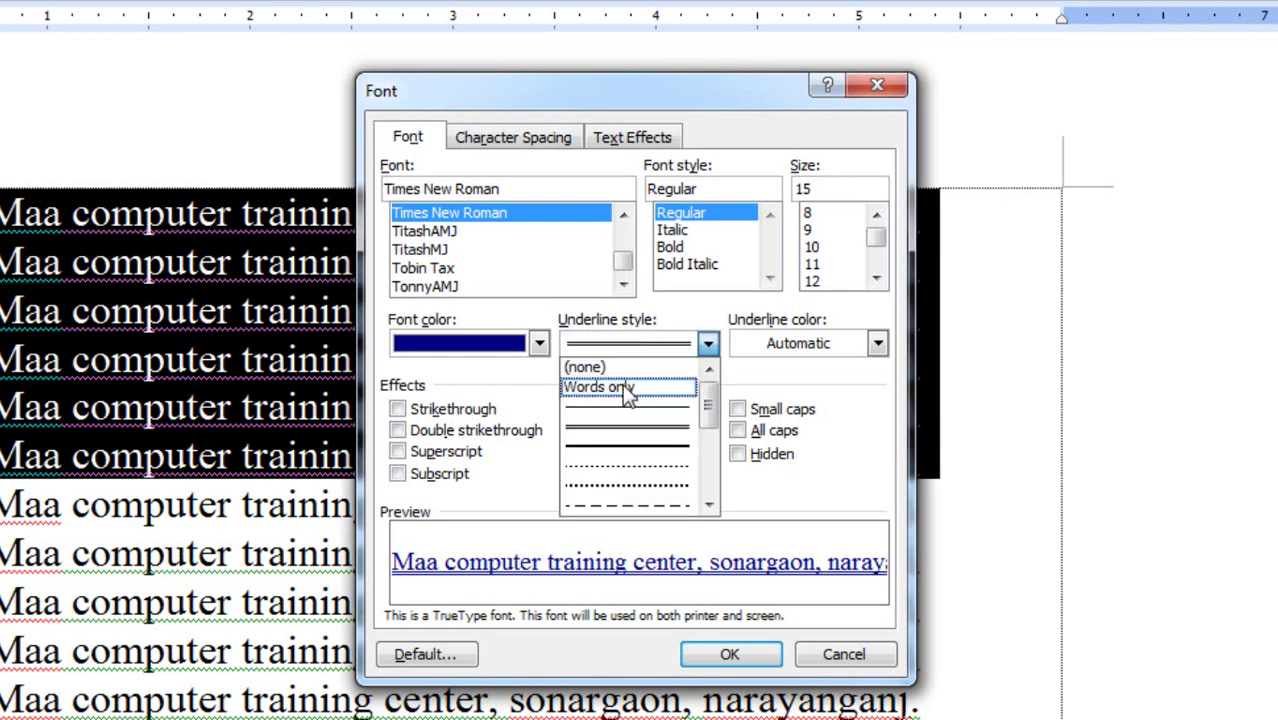
{"action": "left_click", "coordinate": [627, 390]}
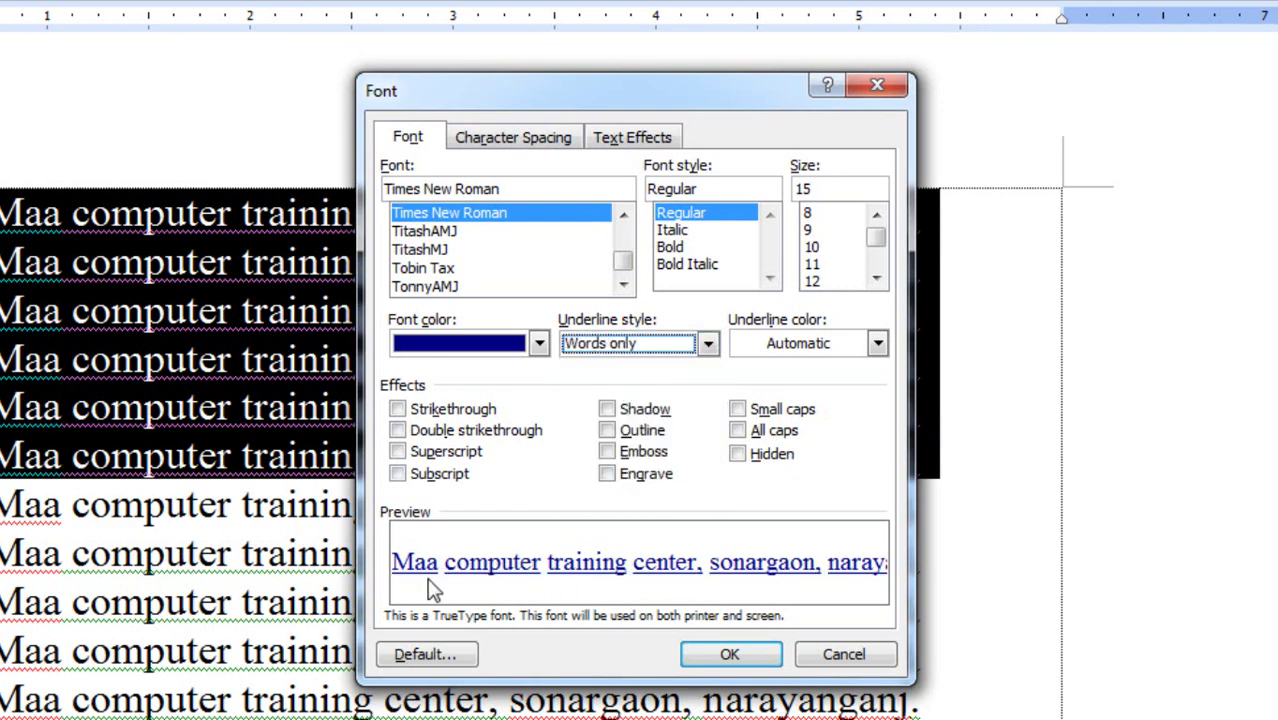
{"action": "left_click", "coordinate": [598, 344]}
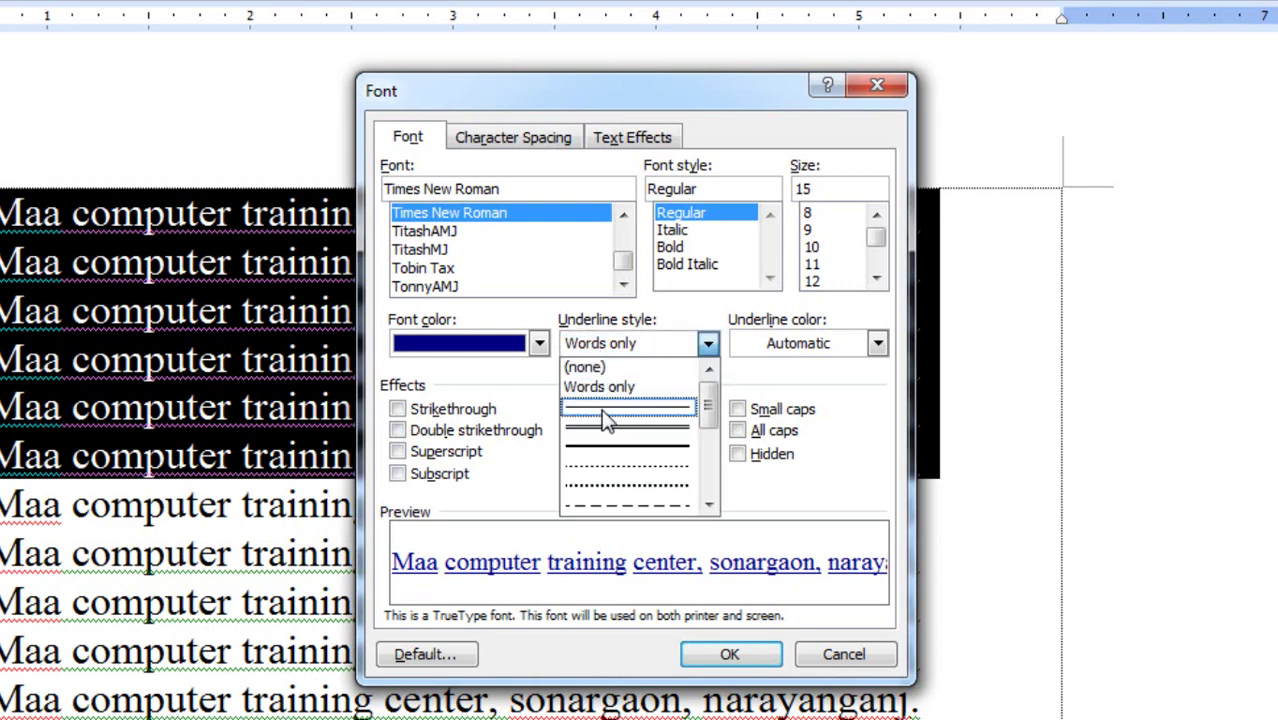
{"action": "left_click", "coordinate": [602, 410]}
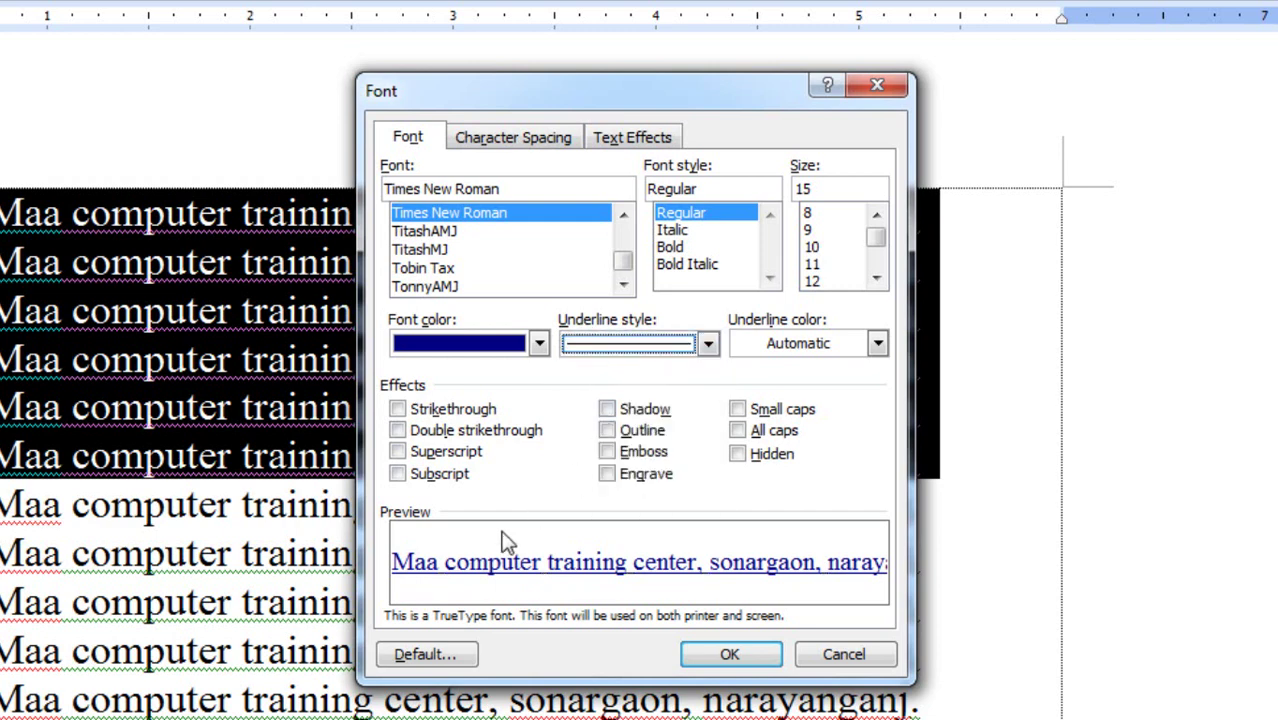
{"action": "left_click", "coordinate": [636, 346]}
{"action": "left_click", "coordinate": [638, 427]}
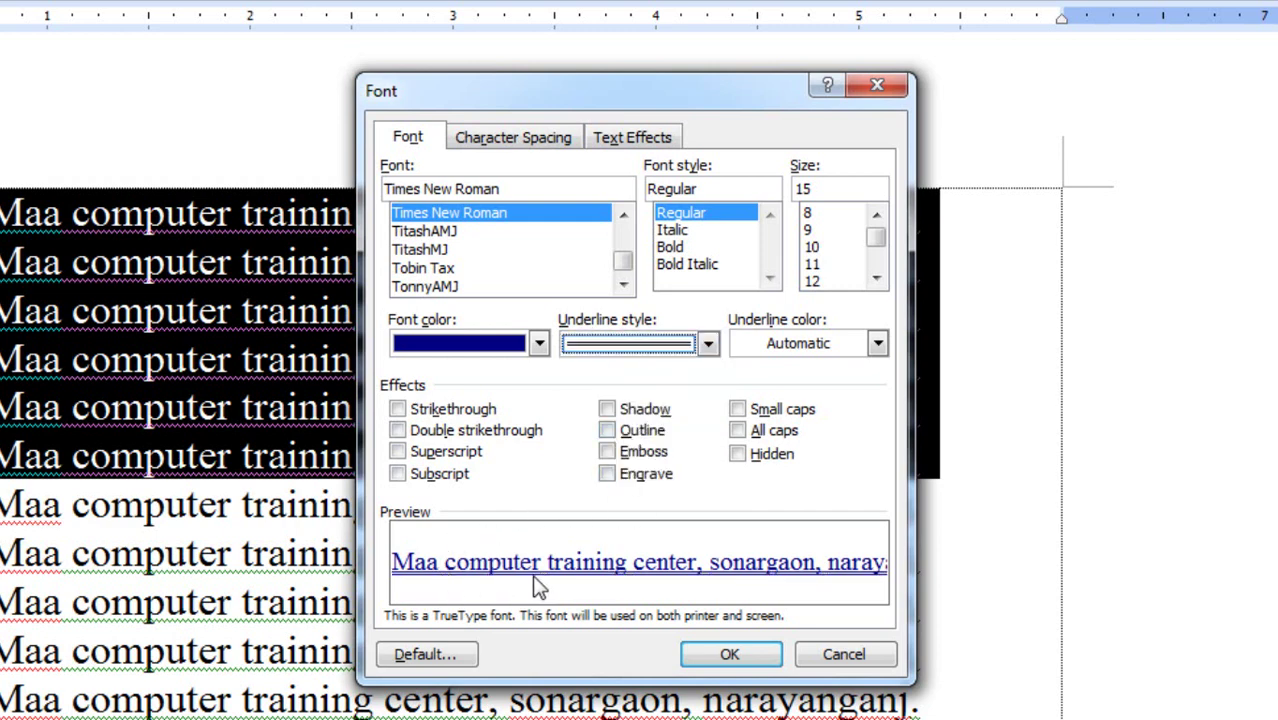
- Preview a heavy dashed underline on the first six lines, and choose the thick solid underline style instead
{"action": "left_click", "coordinate": [661, 344]}
{"action": "scroll", "coordinate": [670, 440], "scroll_direction": "down", "scroll_amount": 5}
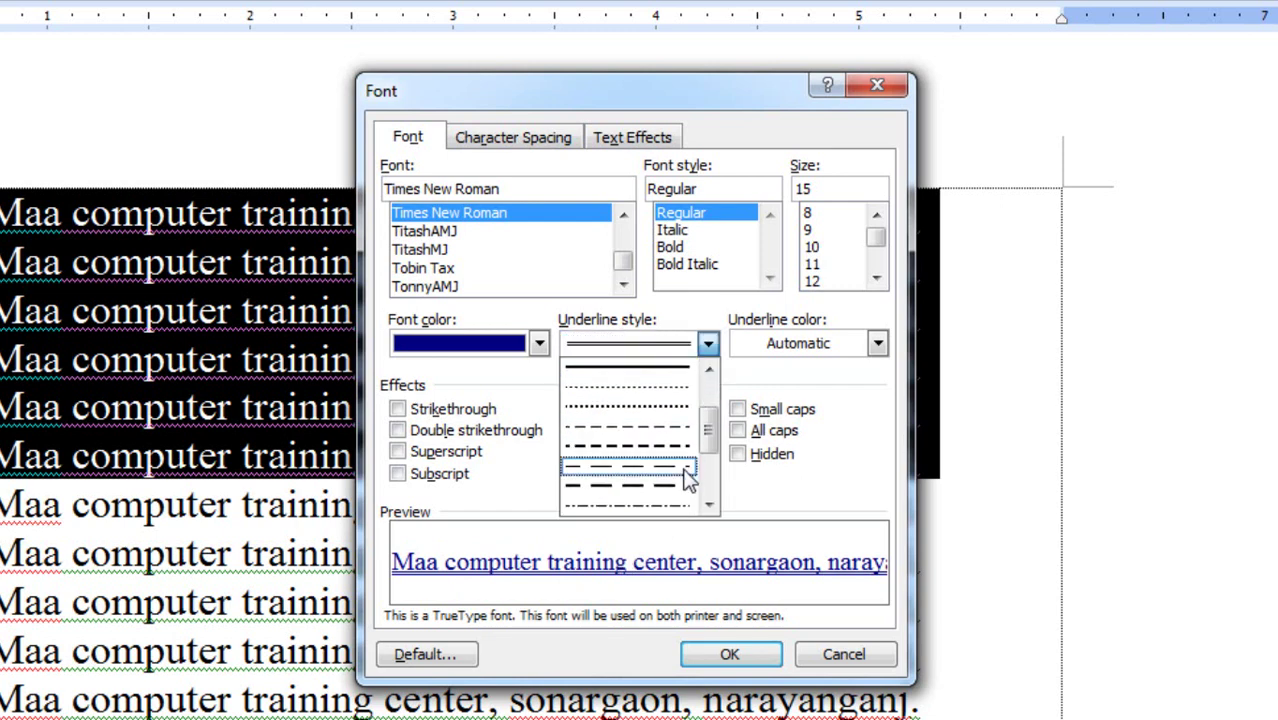
{"action": "left_click", "coordinate": [638, 446]}
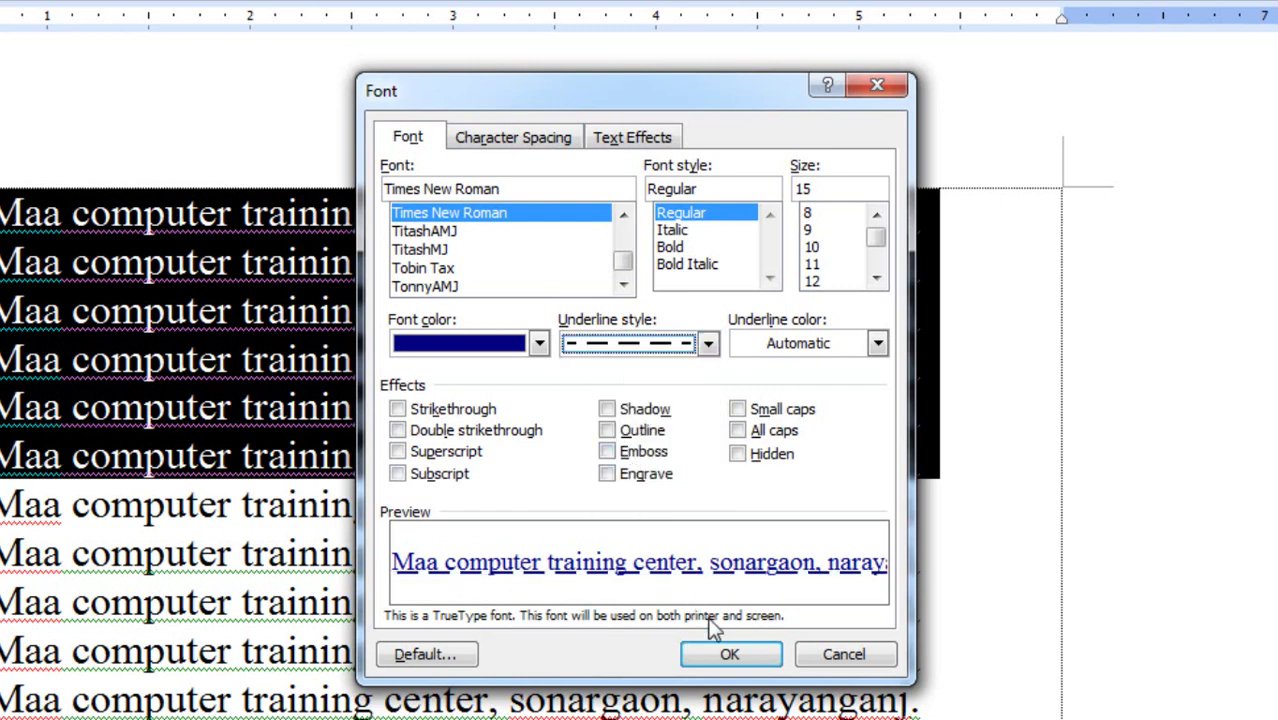
{"action": "left_click", "coordinate": [650, 352]}
{"action": "scroll", "coordinate": [643, 438], "scroll_direction": "up", "scroll_amount": 5}
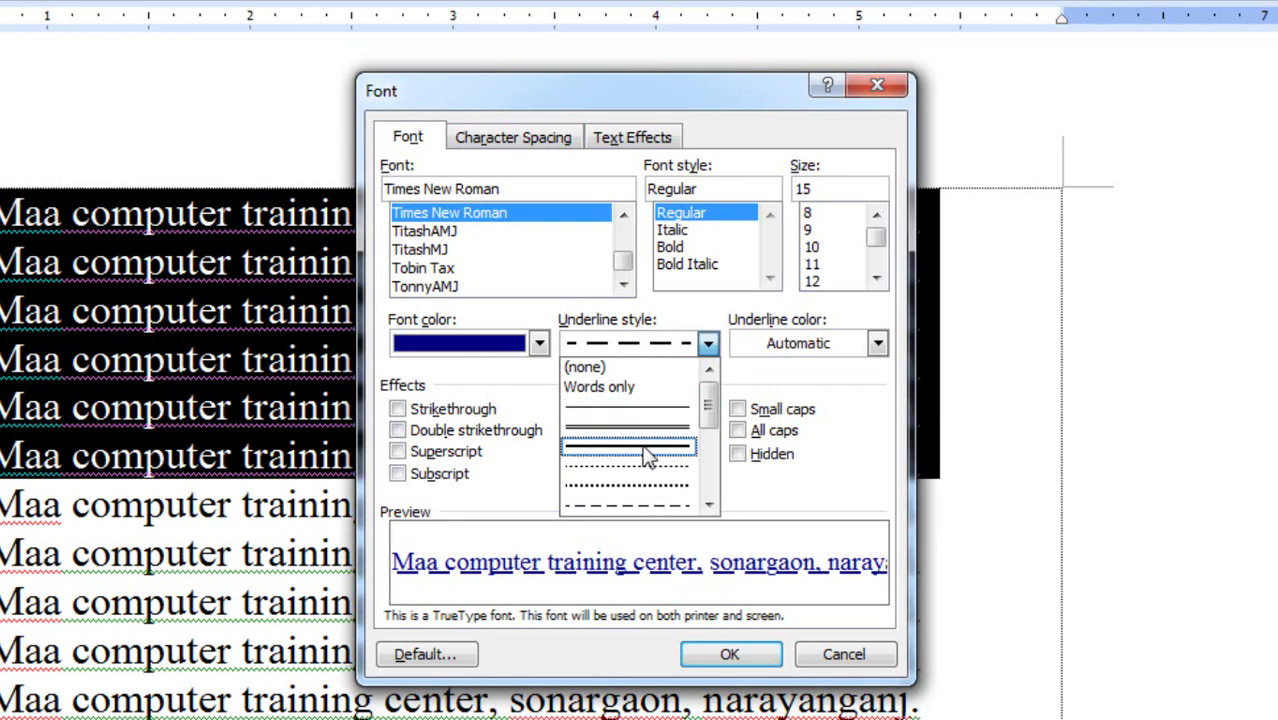
{"action": "left_click", "coordinate": [645, 446]}
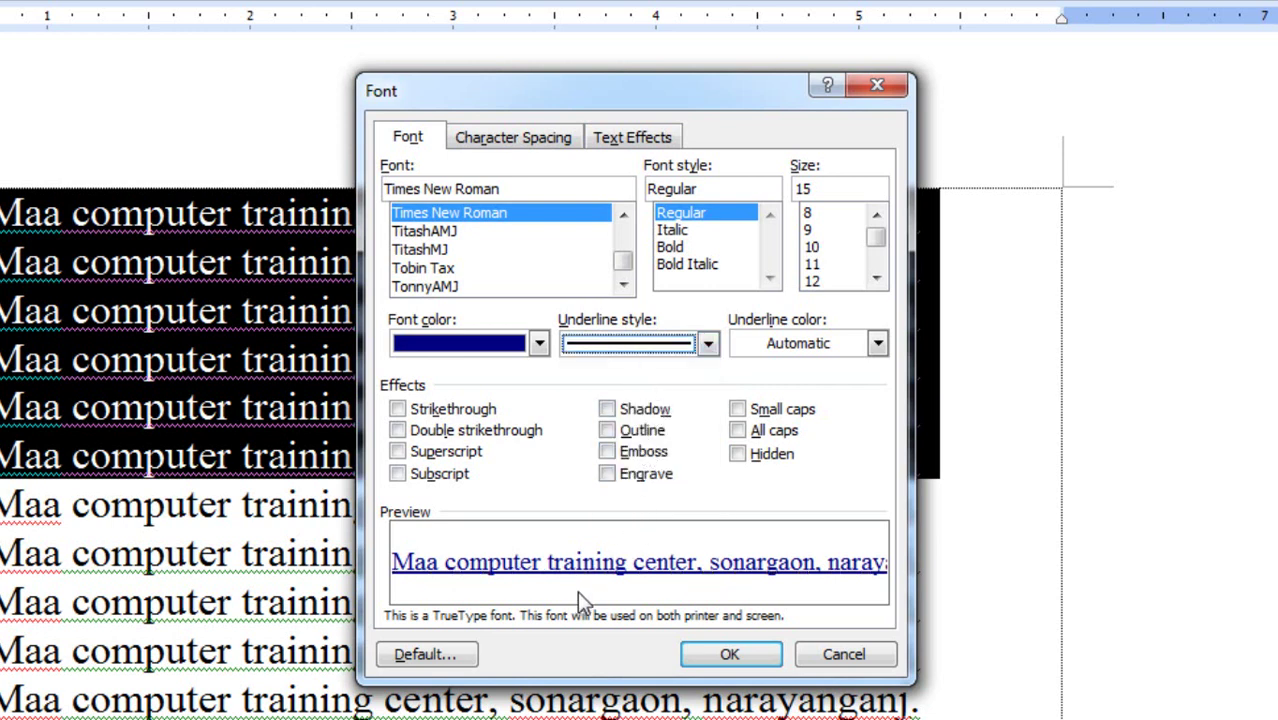
- Choose blue as the underline color and apply the font settings to the first six lines
{"action": "left_click", "coordinate": [827, 350]}
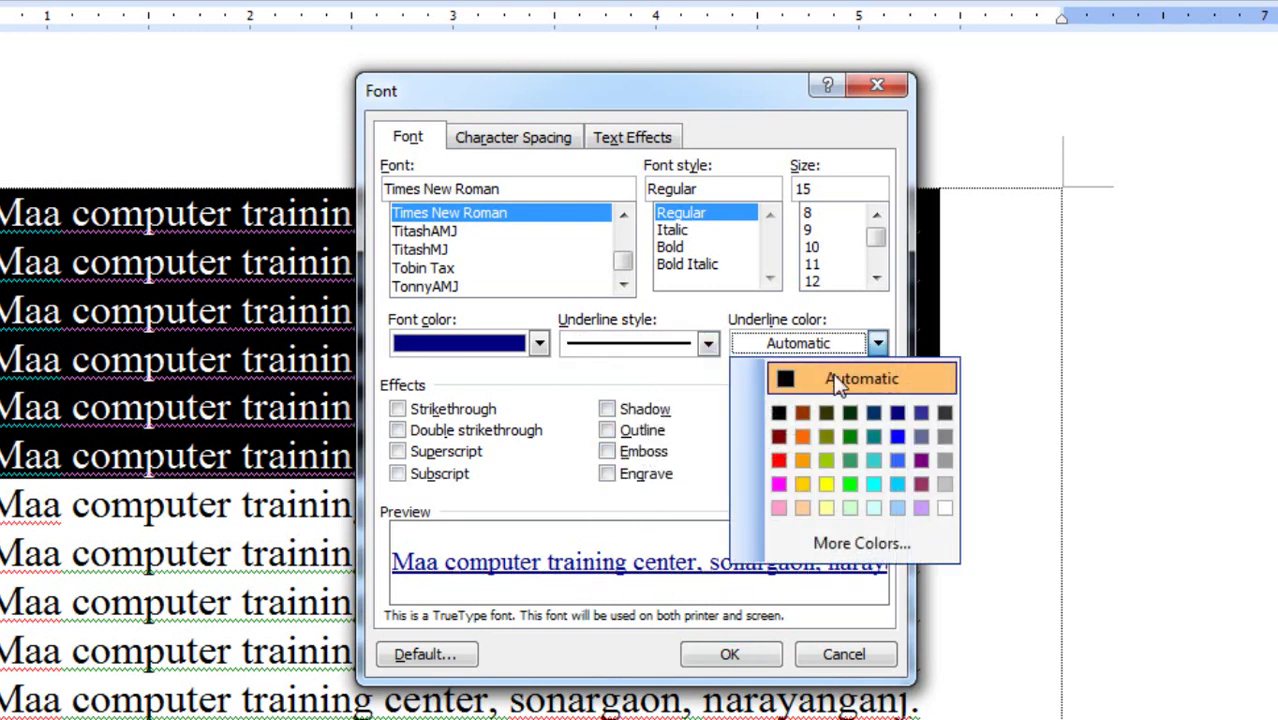
{"action": "left_click", "coordinate": [897, 436]}
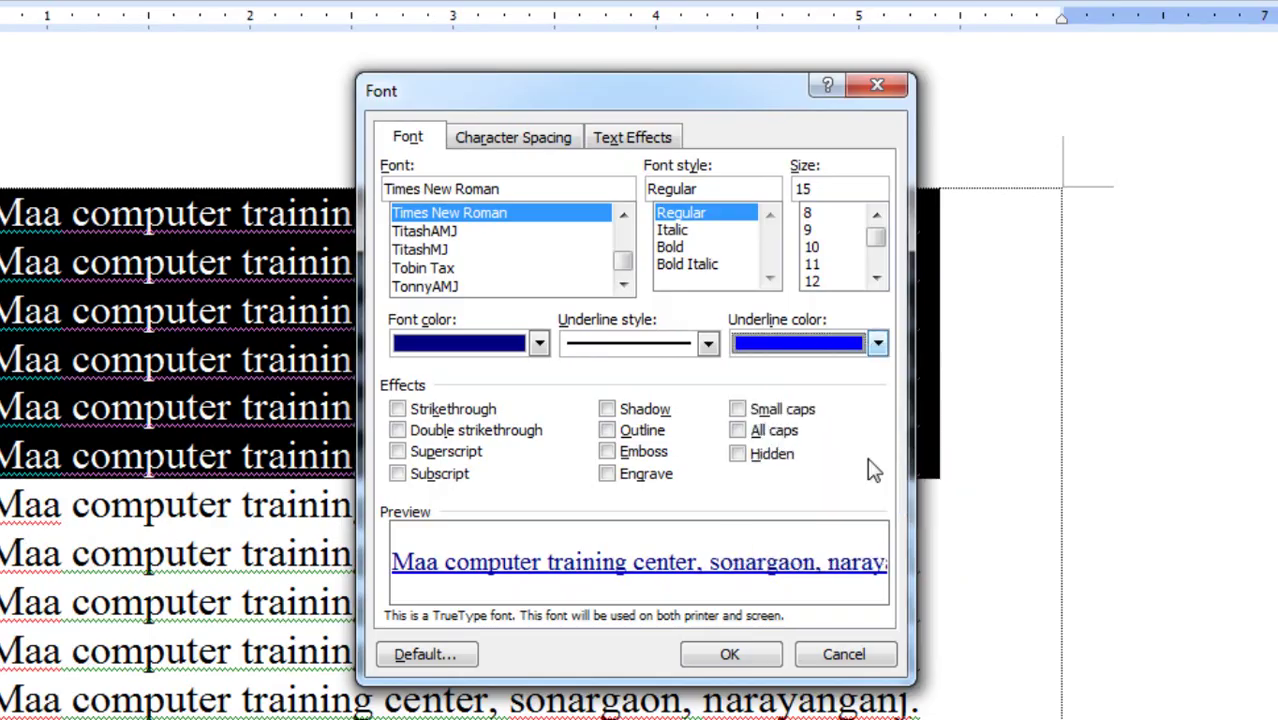
{"action": "left_click", "coordinate": [730, 656]}
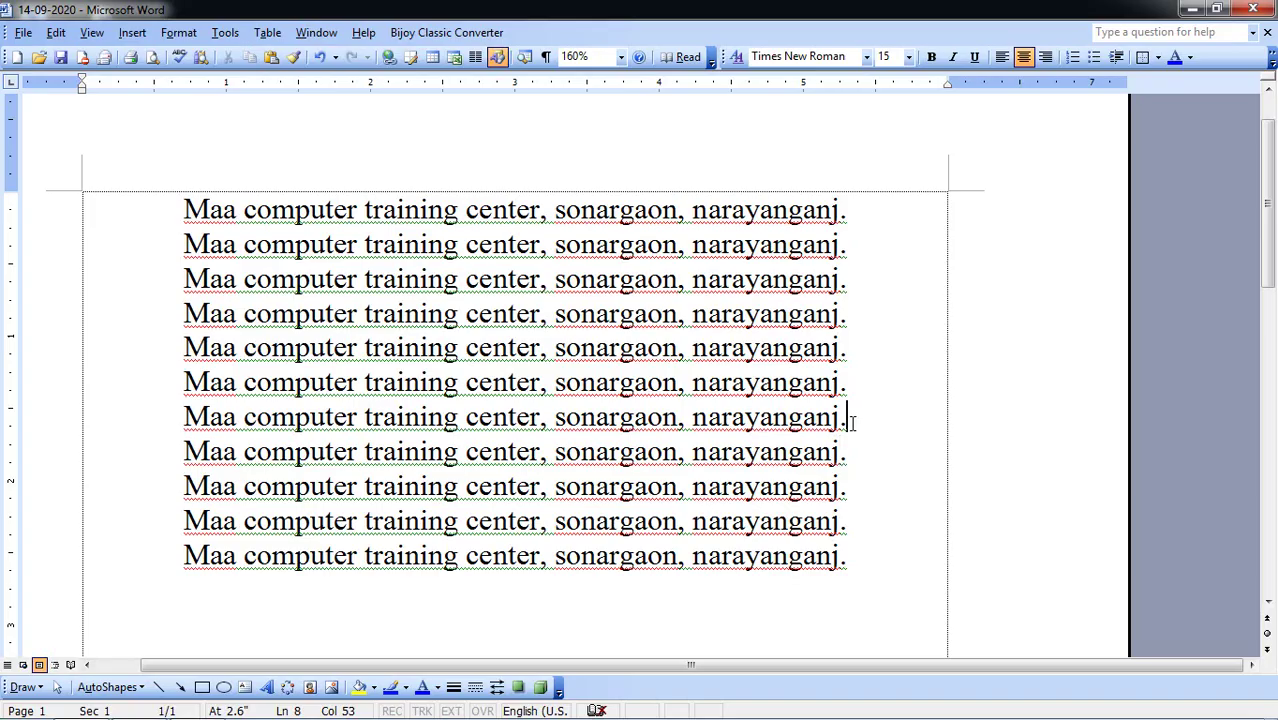
- Apply the Strikethrough effect to the fifth, sixth and seventh lines through the Font dialog
{"action": "left_click_drag", "start_coordinate": [851, 420], "coordinate": [184, 348]}
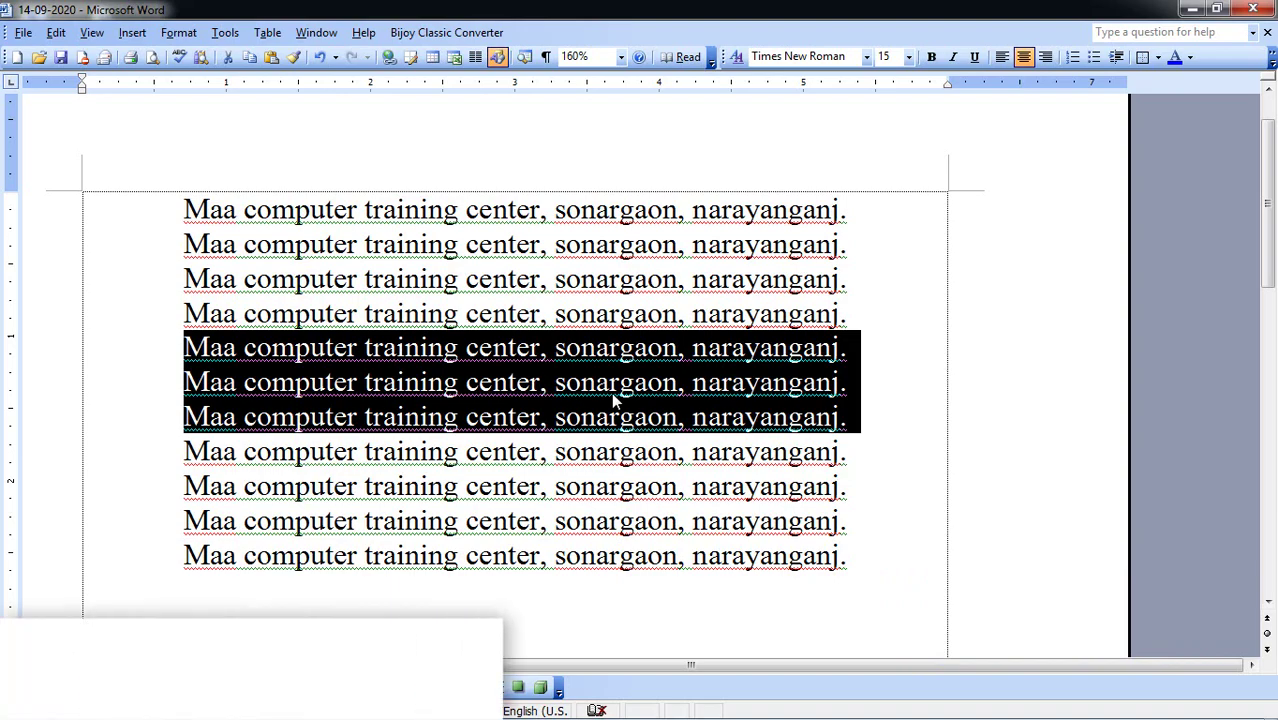
{"action": "key", "text": "ctrl+d"}
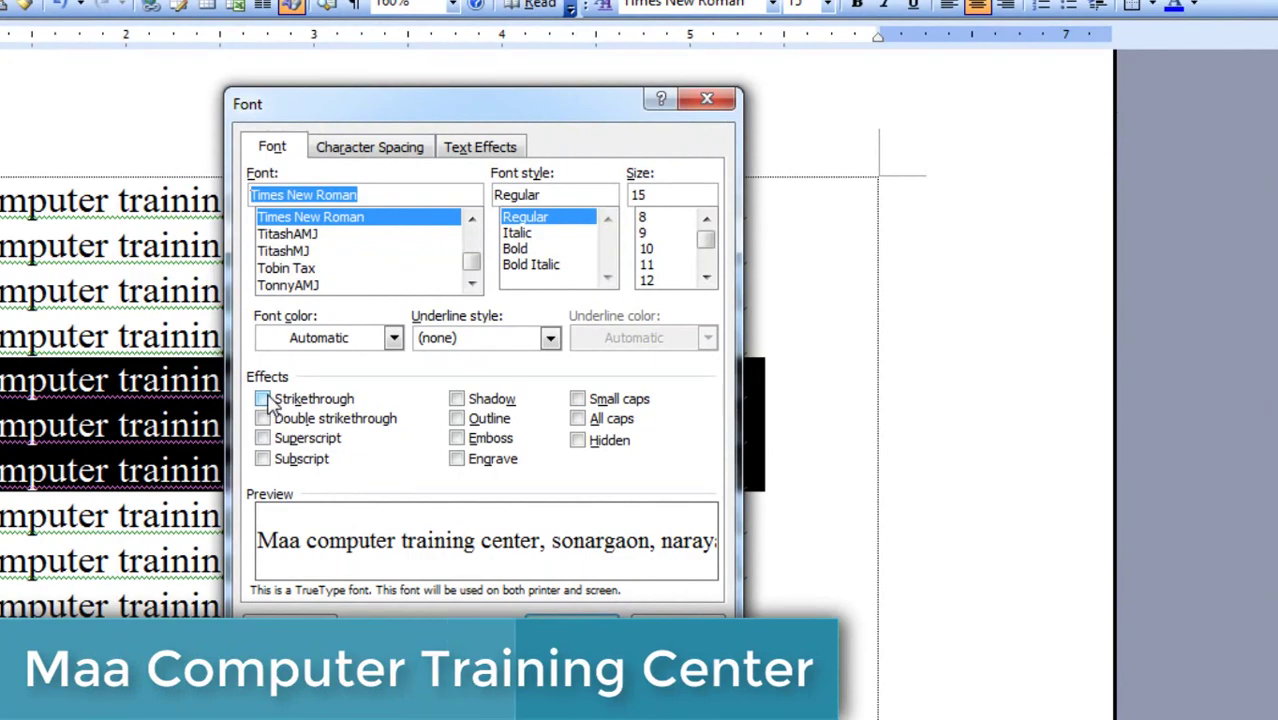
{"action": "left_click", "coordinate": [262, 399]}
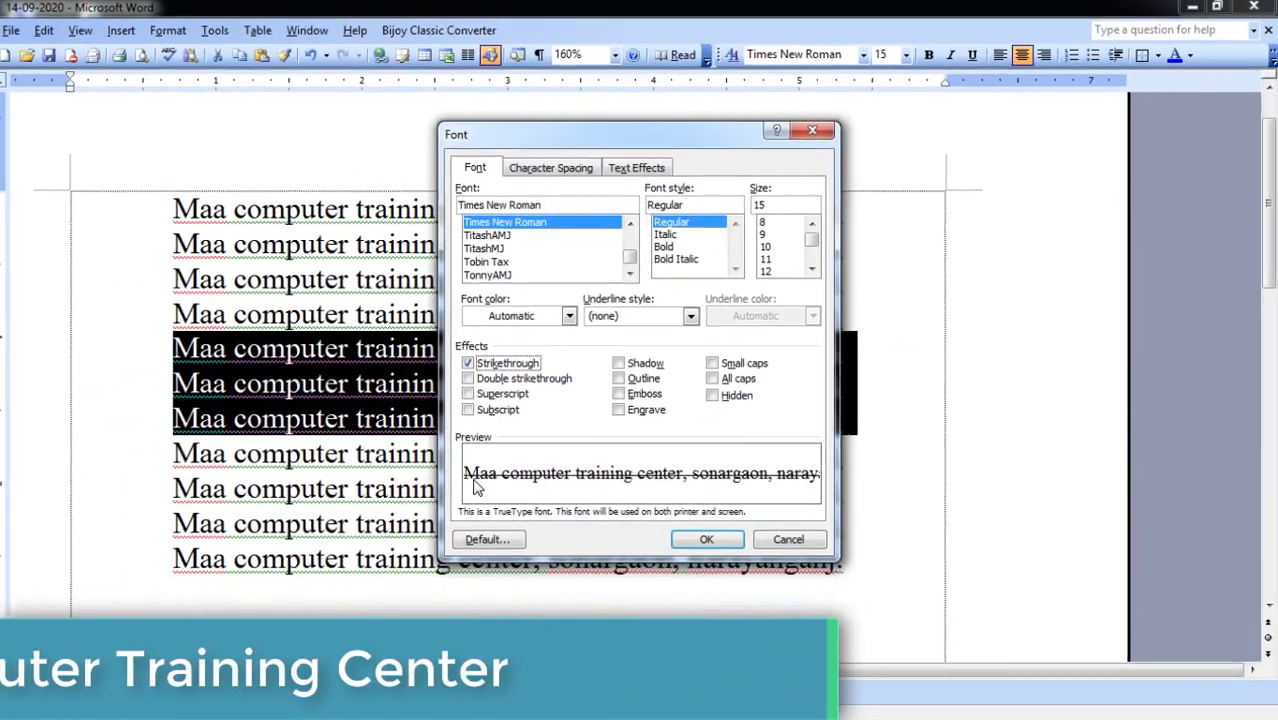
{"action": "left_click", "coordinate": [706, 537]}
{"action": "left_click", "coordinate": [722, 384]}
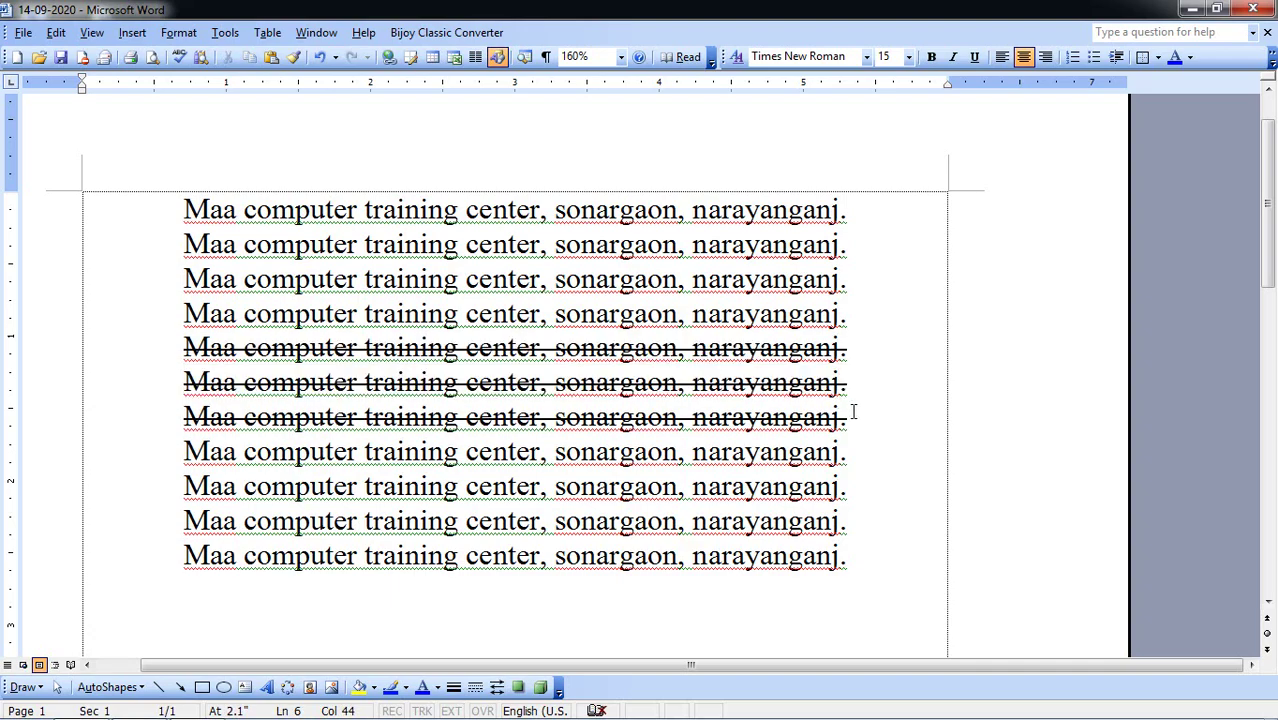
- Change the effect on the fifth to seventh lines to Double strikethrough in the Font dialog
{"action": "left_click_drag", "start_coordinate": [757, 412], "coordinate": [183, 347]}
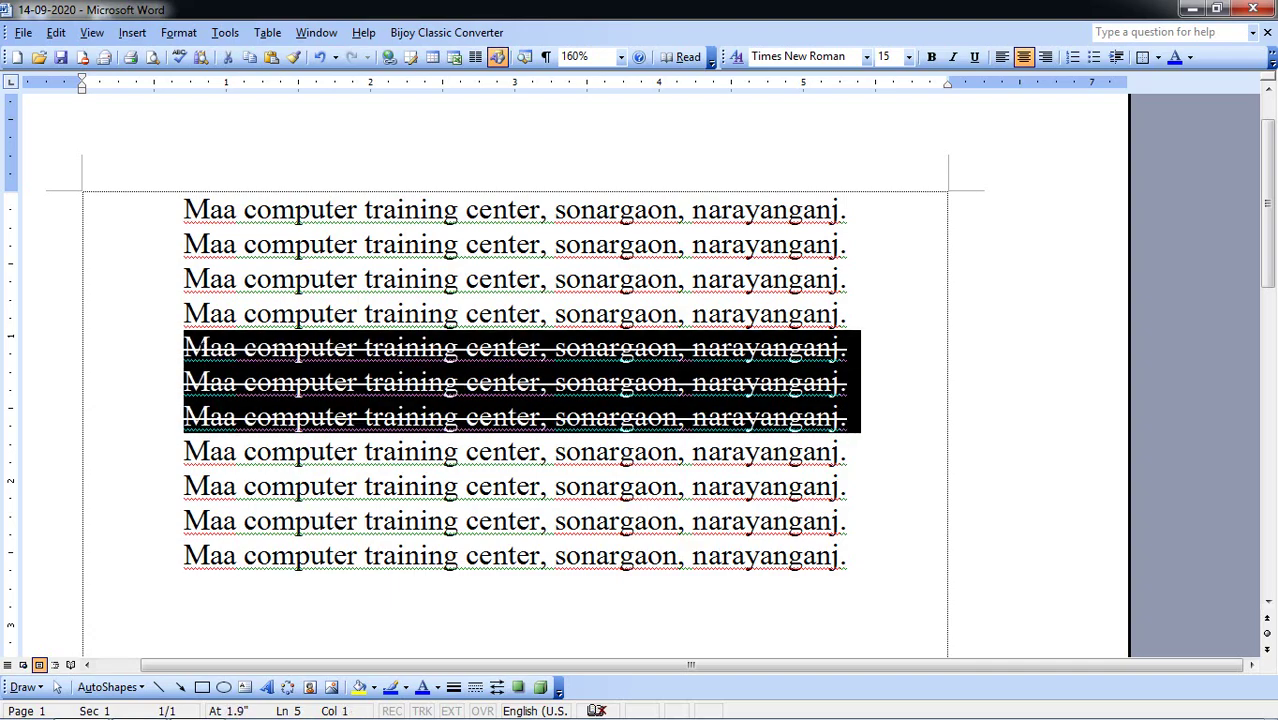
{"action": "key", "text": "ctrl+d"}
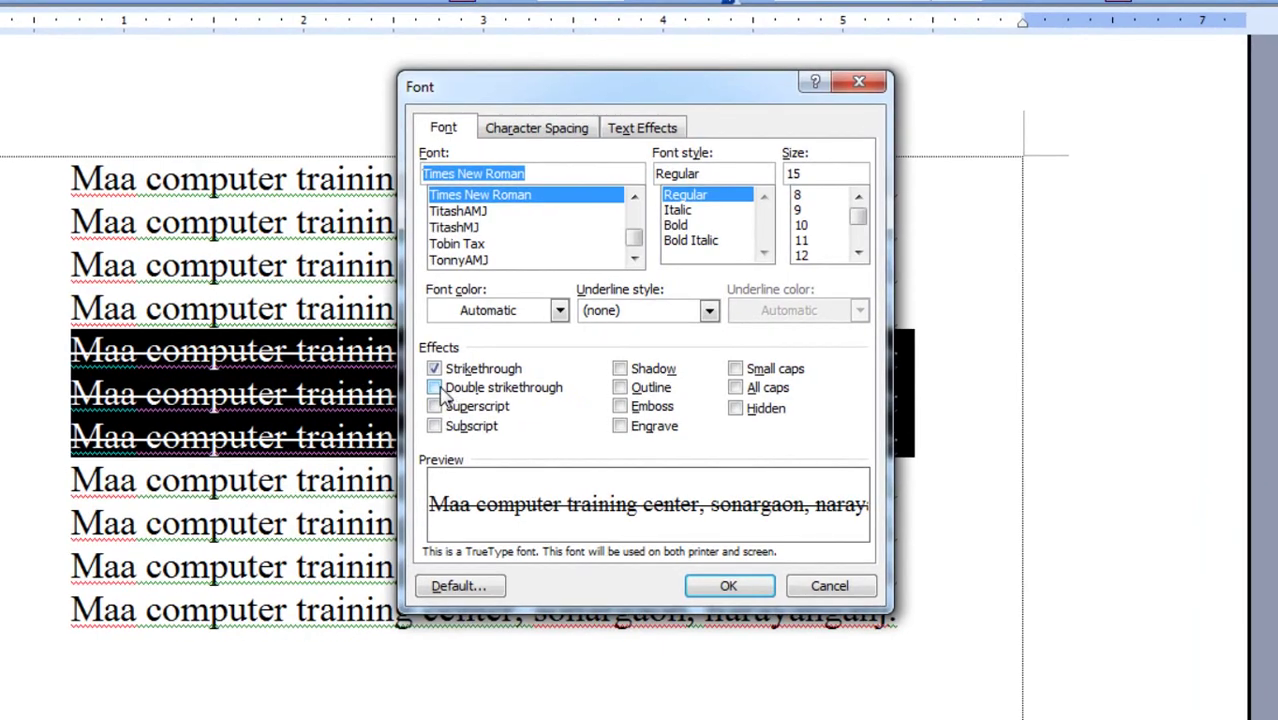
{"action": "left_click", "coordinate": [434, 387]}
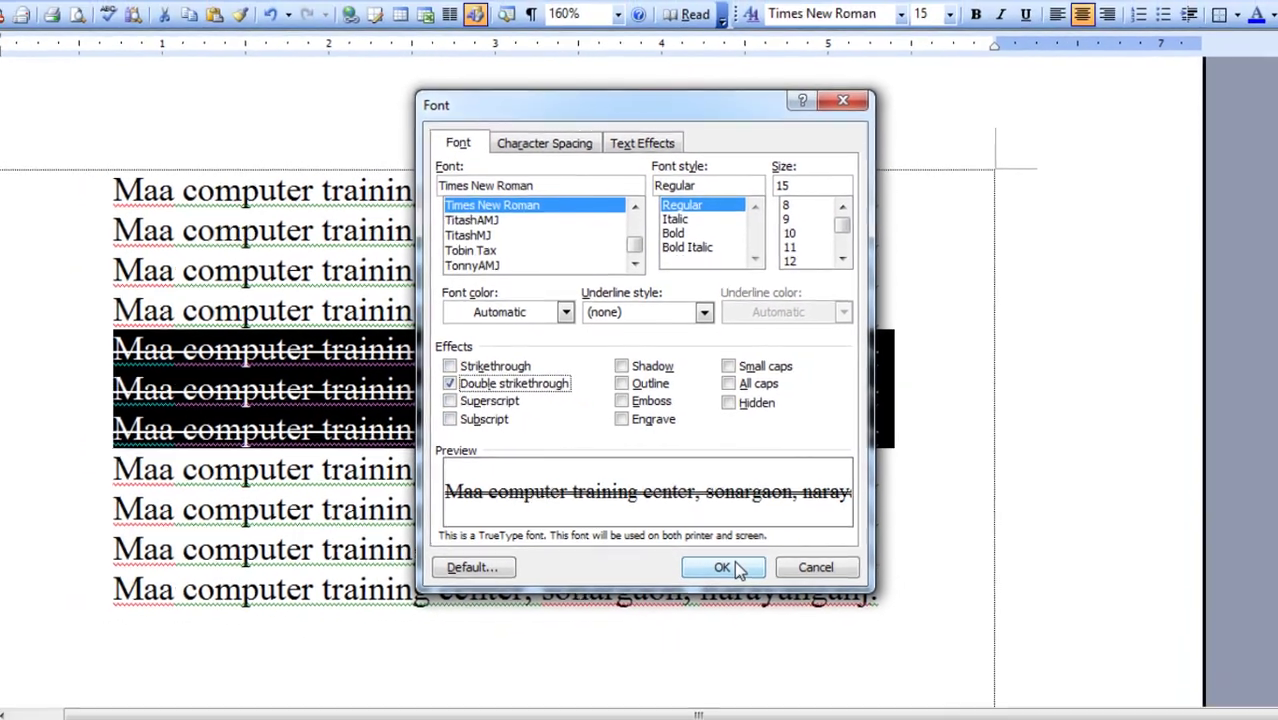
{"action": "left_click", "coordinate": [728, 585]}
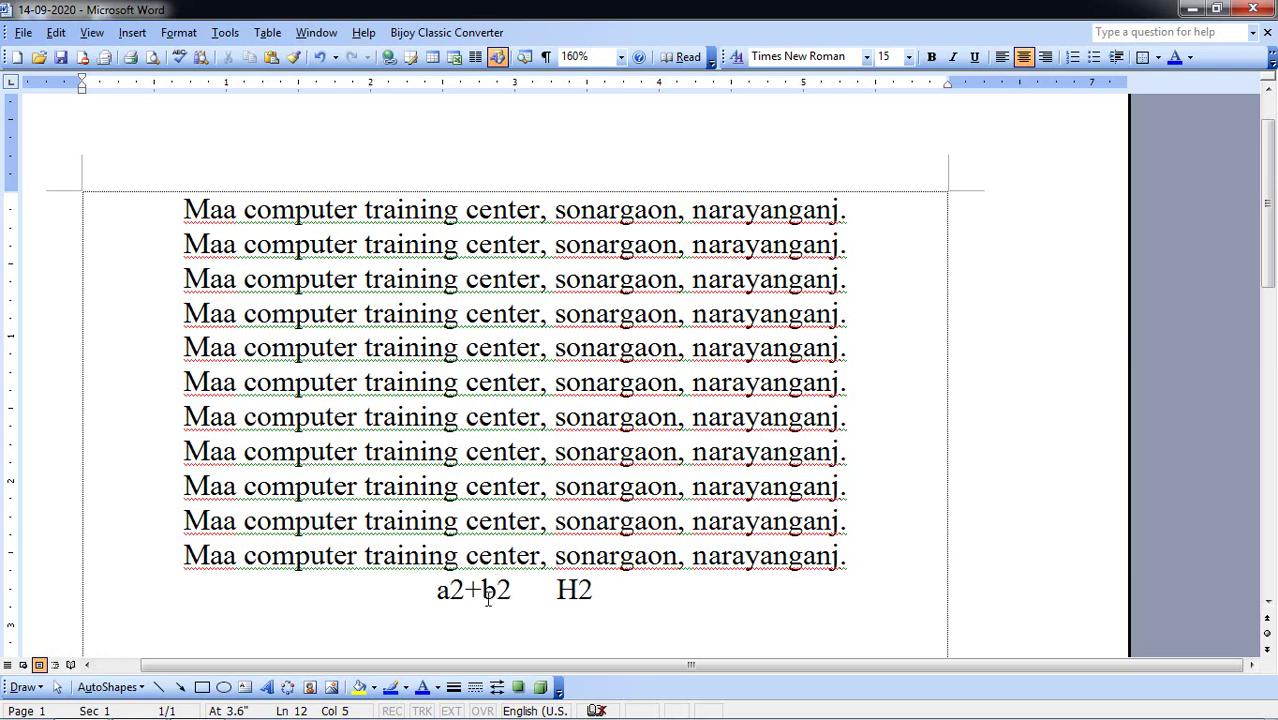
- Select both 2s in a2+b2 below the sample lines and format them as Superscript in the Font dialog
{"action": "left_click_drag", "start_coordinate": [463, 590], "coordinate": [450, 591]}
{"action": "left_click", "coordinate": [511, 596]}
{"action": "left_click_drag", "start_coordinate": [463, 590], "coordinate": [450, 591]}
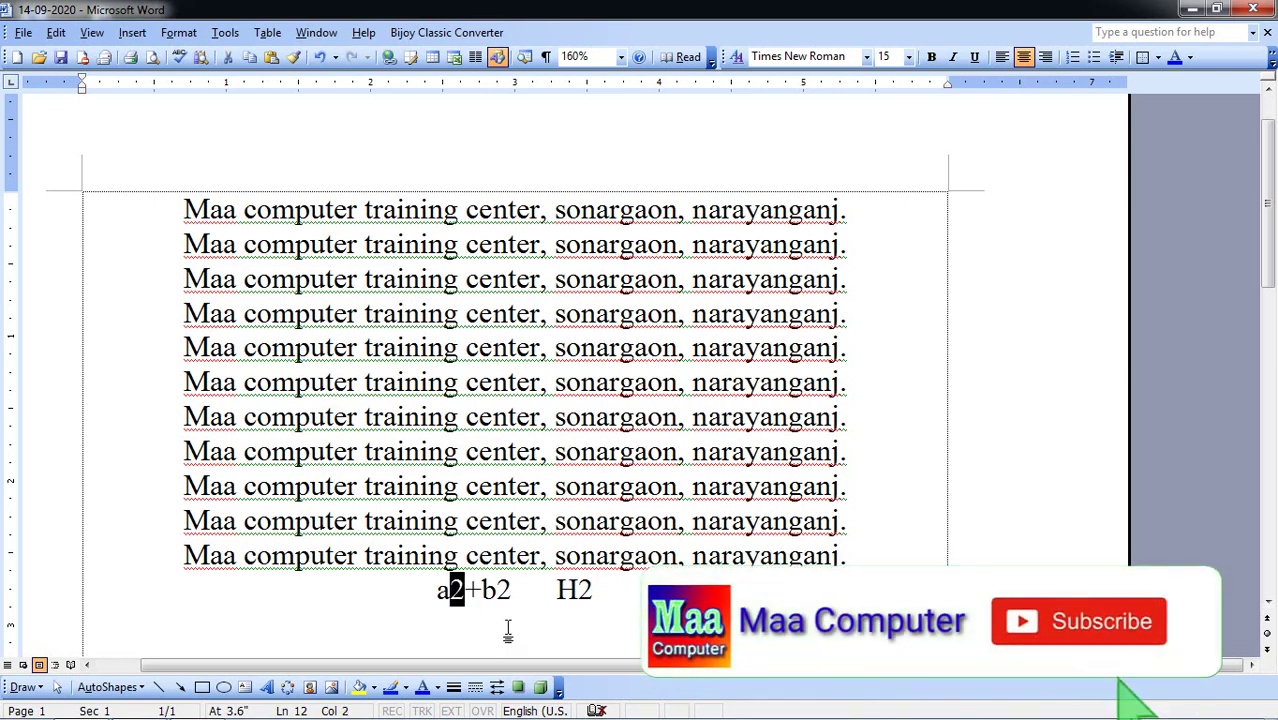
{"action": "left_click_drag", "start_coordinate": [511, 591], "coordinate": [498, 591]}
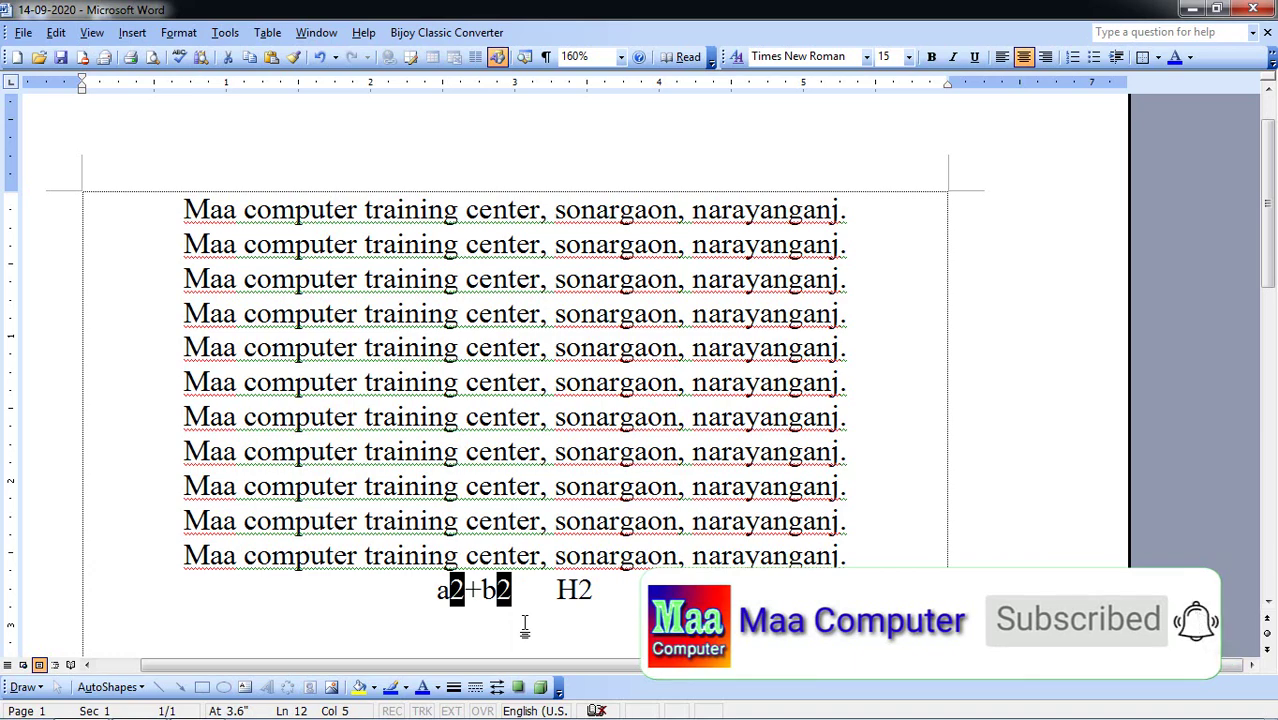
{"action": "key", "text": "ctrl+d"}
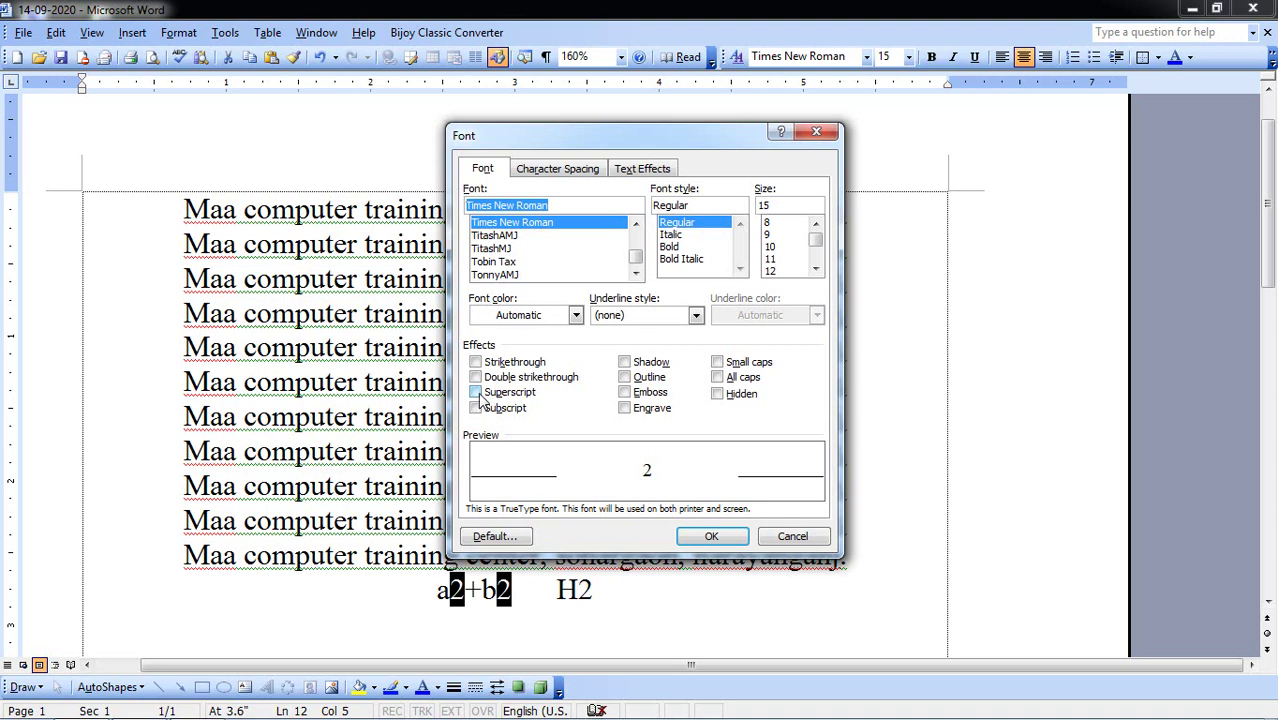
{"action": "left_click", "coordinate": [476, 393]}
{"action": "left_click", "coordinate": [711, 536]}
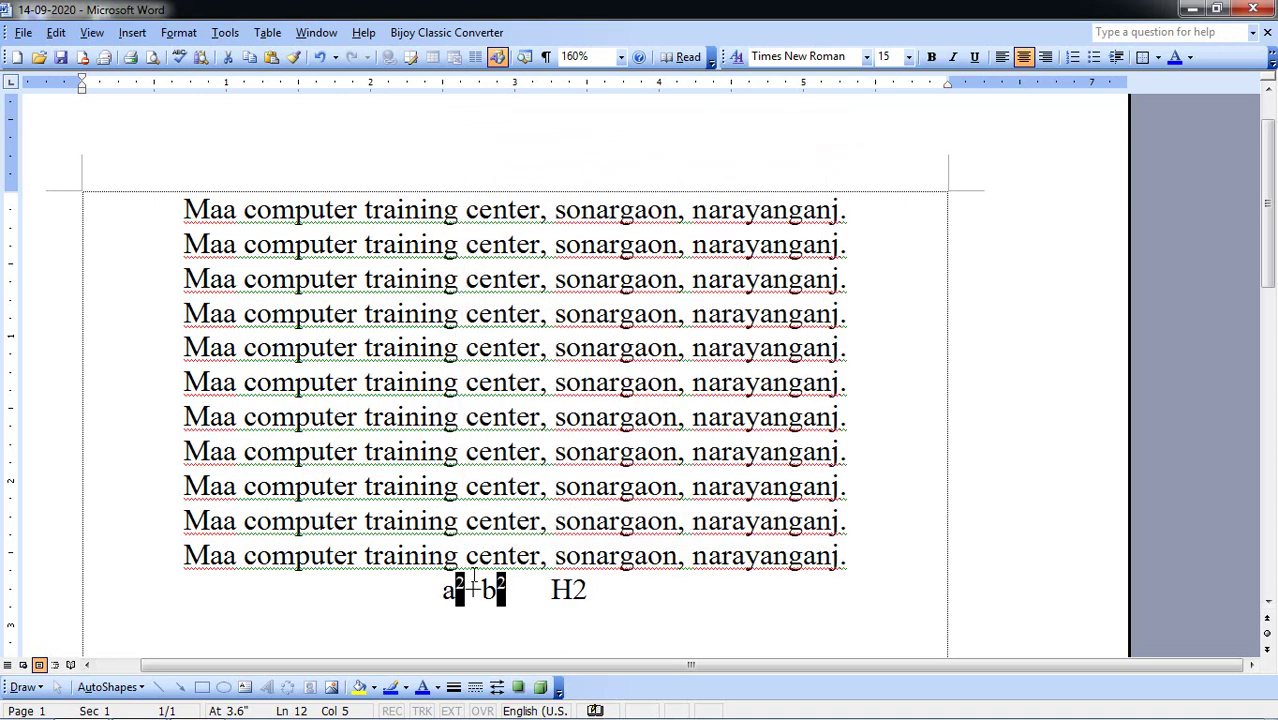
{"action": "left_click", "coordinate": [505, 592]}
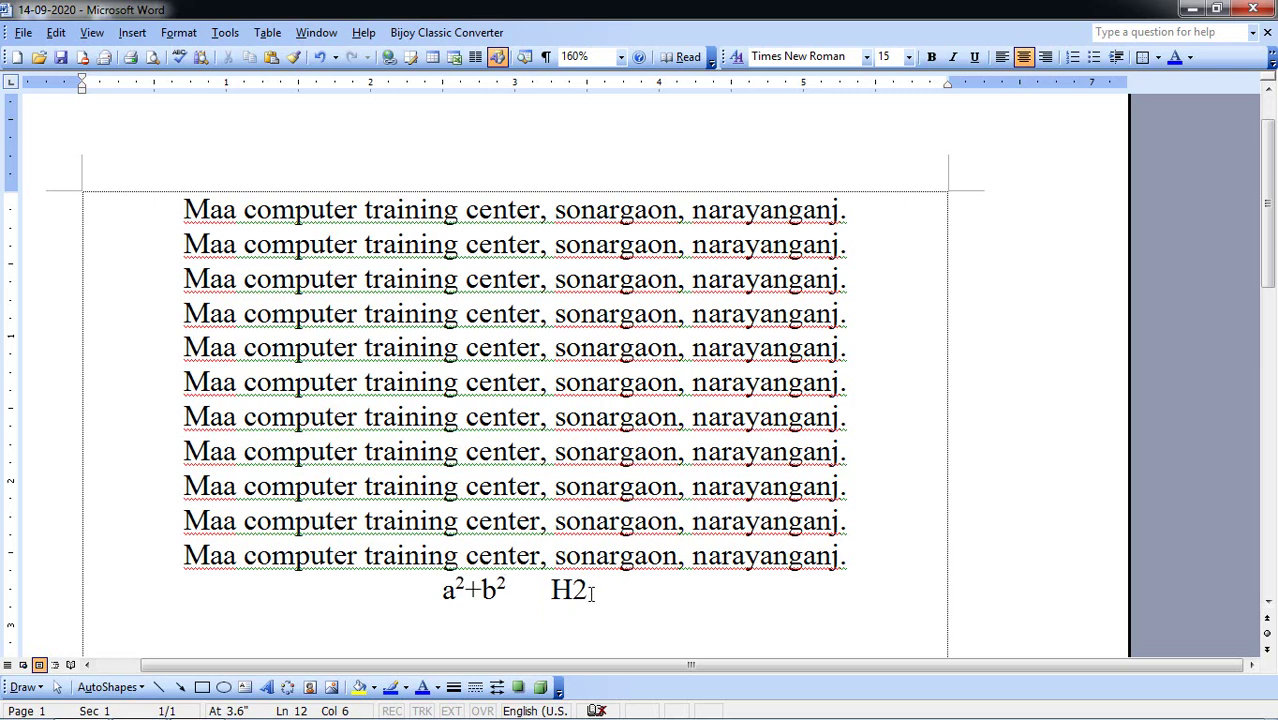
- Format the 2 in H2 as Subscript through the Font dialog
{"action": "key", "text": "shift+Left"}
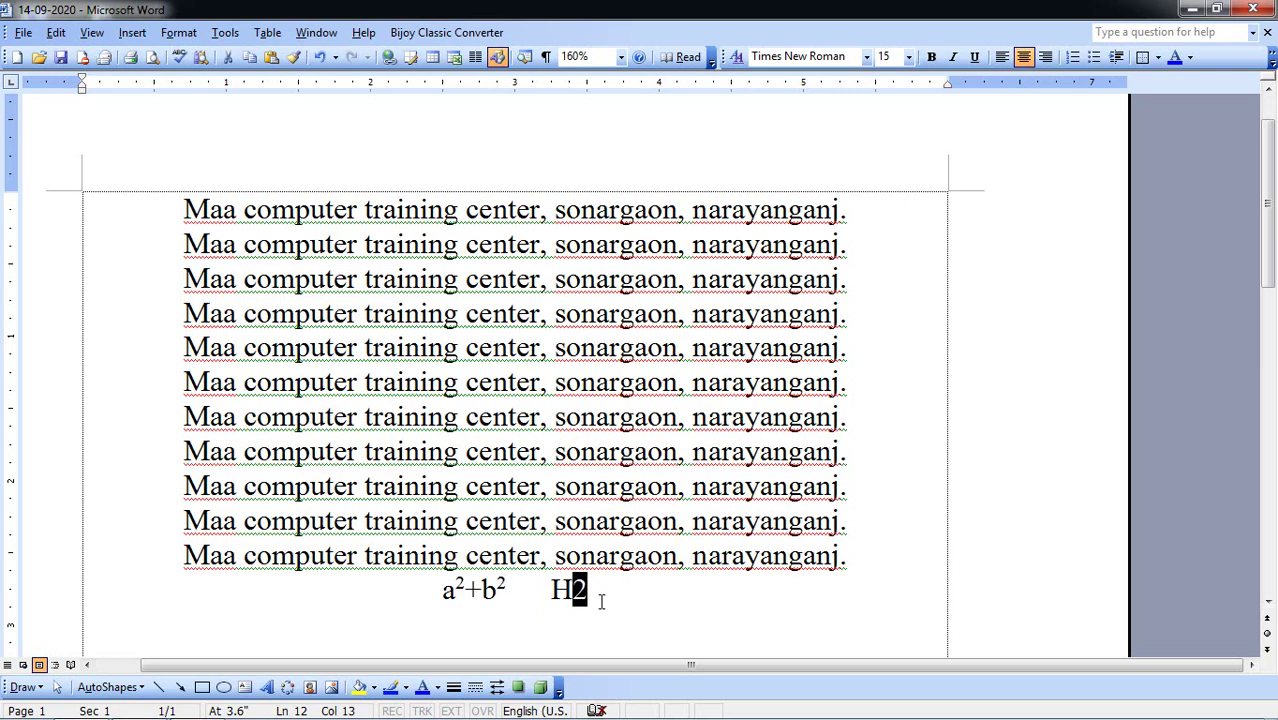
{"action": "key", "text": "ctrl+d"}
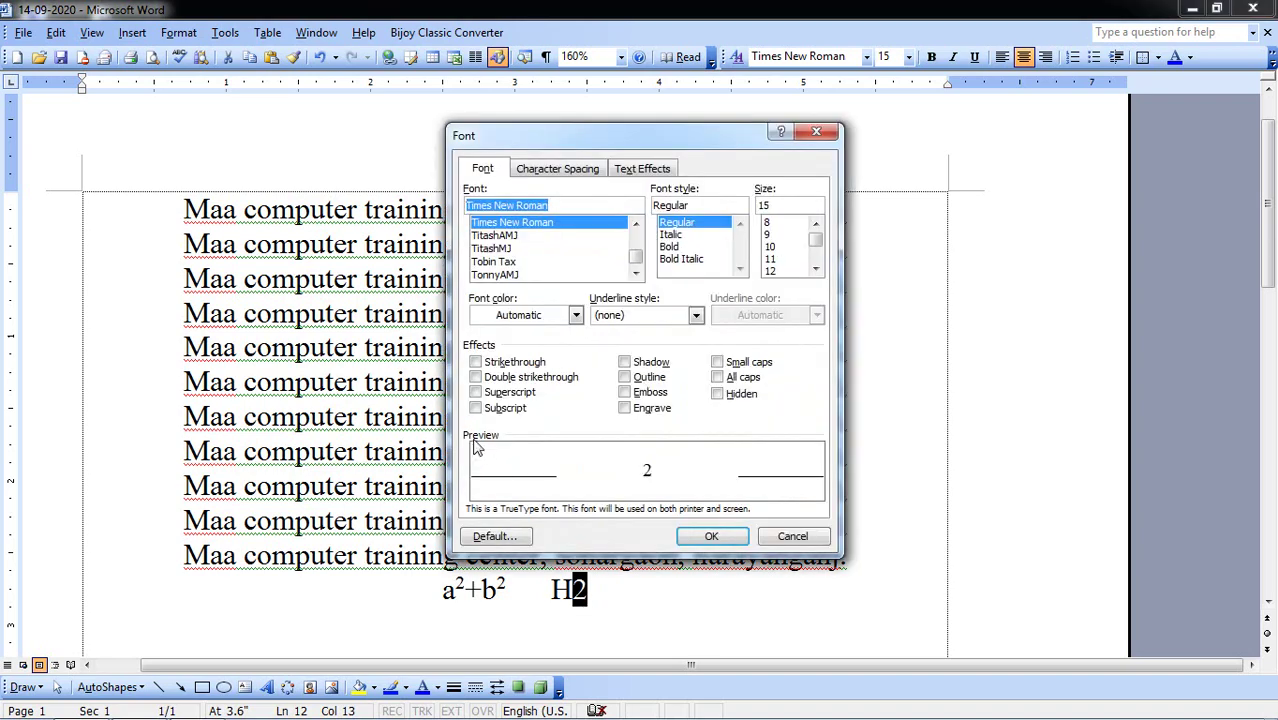
{"action": "left_click", "coordinate": [476, 409]}
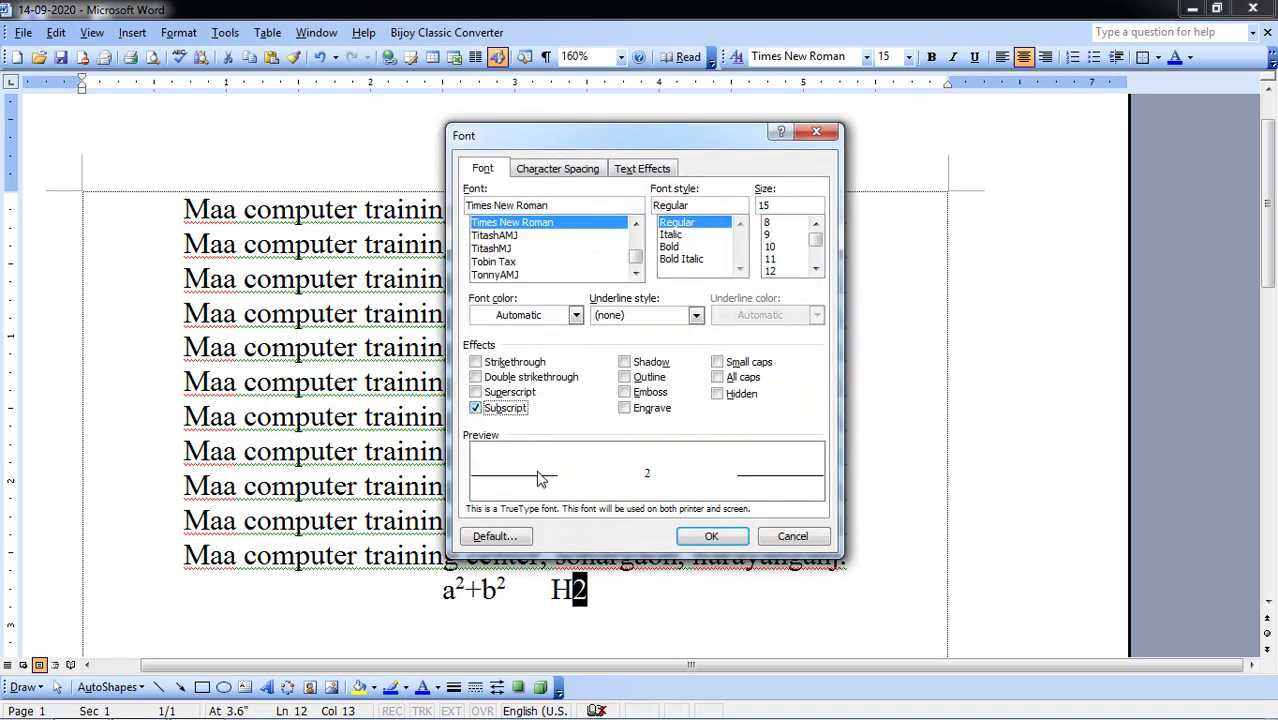
{"action": "left_click", "coordinate": [710, 536]}
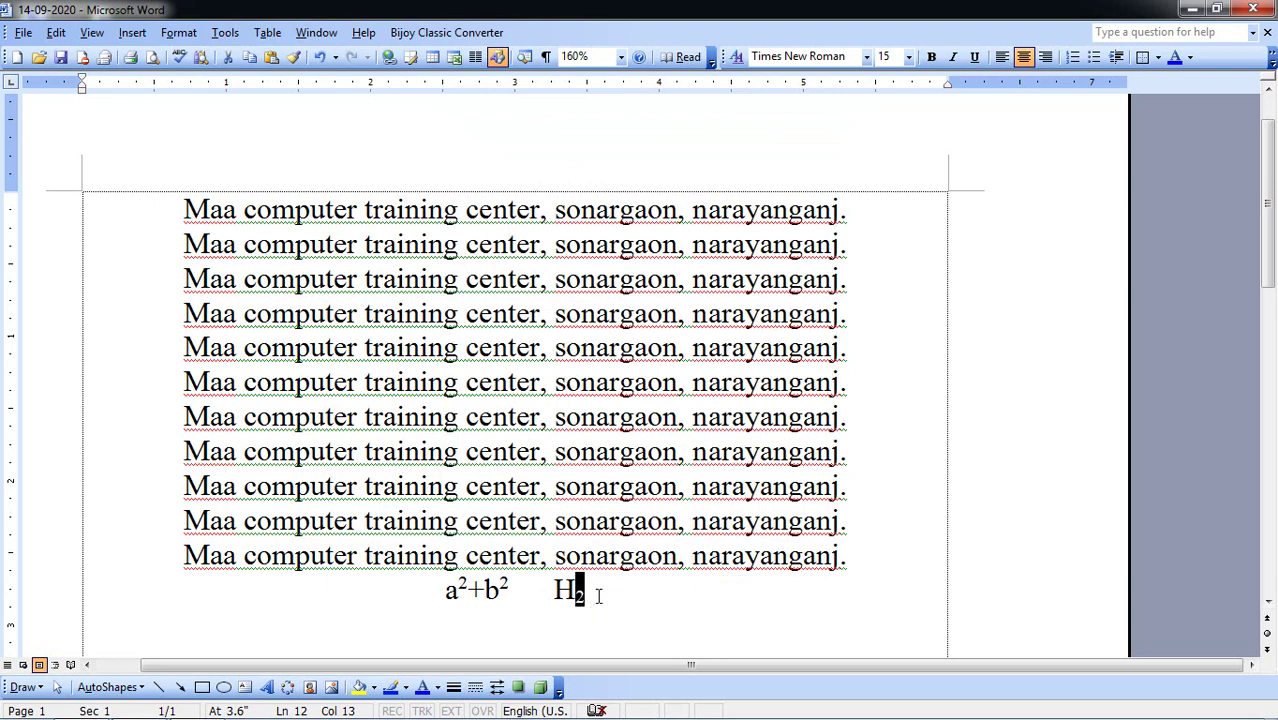
- Undo the subscript in H2 and the superscripts in a2+b2
{"action": "key", "text": "ctrl+z"}
{"action": "key", "text": "ctrl+z"}
- Select both 2s in a2+b2 together and make them superscript directly, without the Font dialog
{"action": "left_click", "coordinate": [483, 592]}
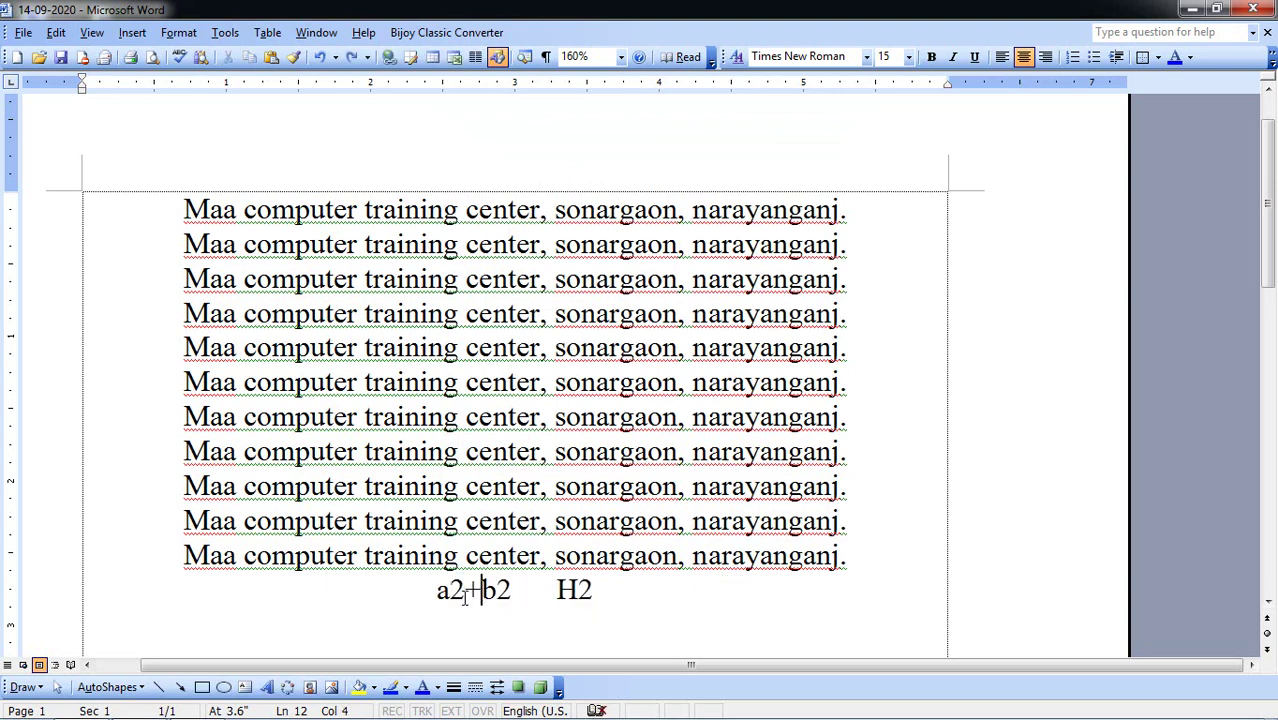
{"action": "left_click_drag", "start_coordinate": [466, 597], "coordinate": [497, 593]}
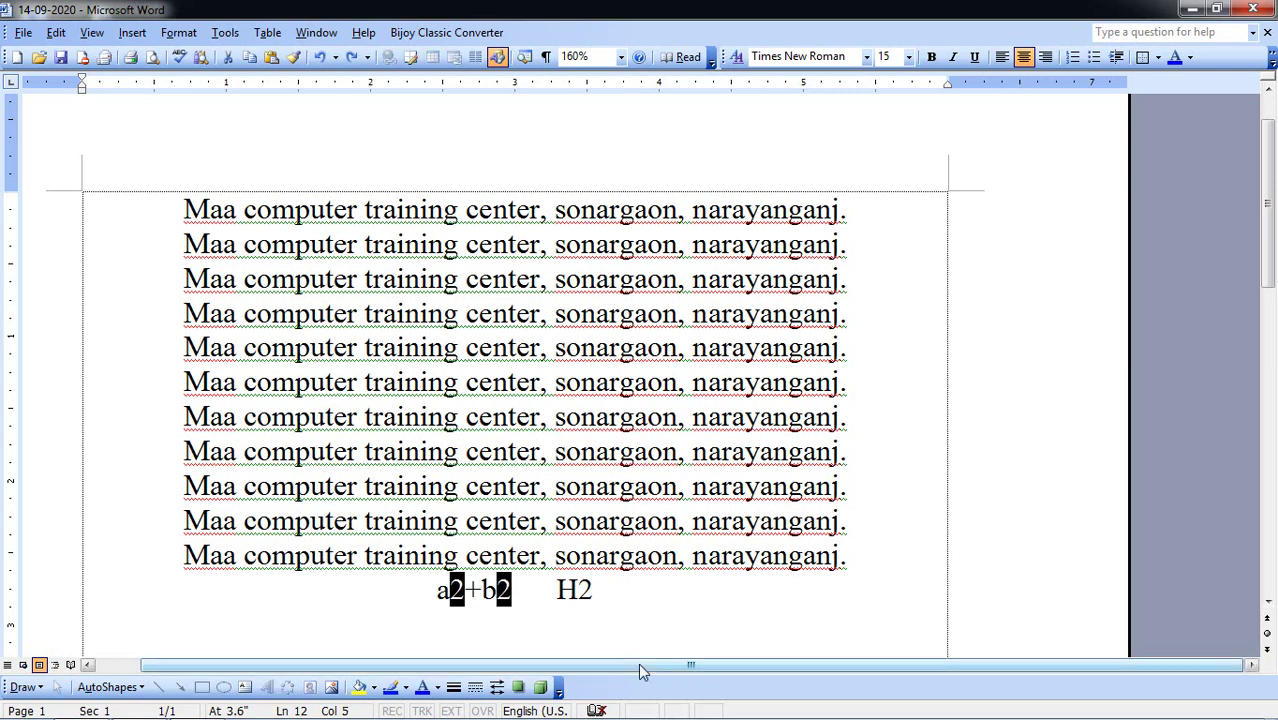
{"action": "key", "text": "ctrl+shift+plus"}
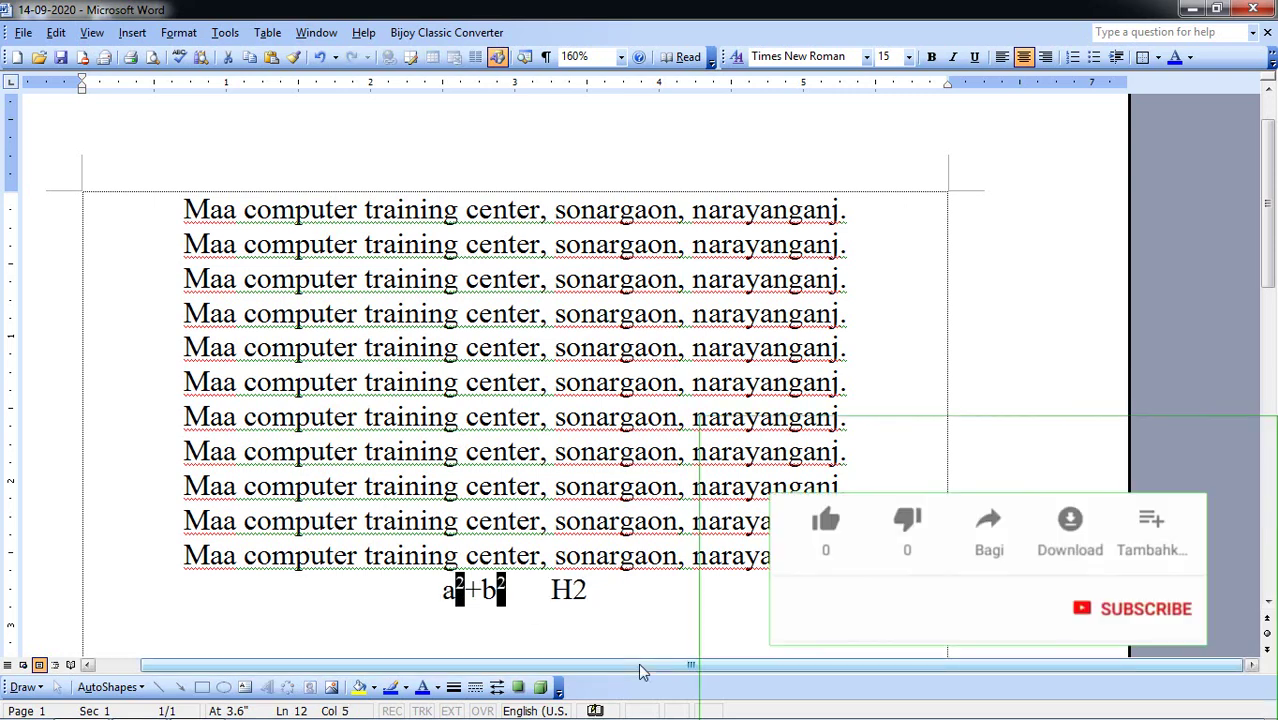
- Select the 2 in H2 and make it subscript directly, without the Font dialog
{"action": "left_click", "coordinate": [592, 596]}
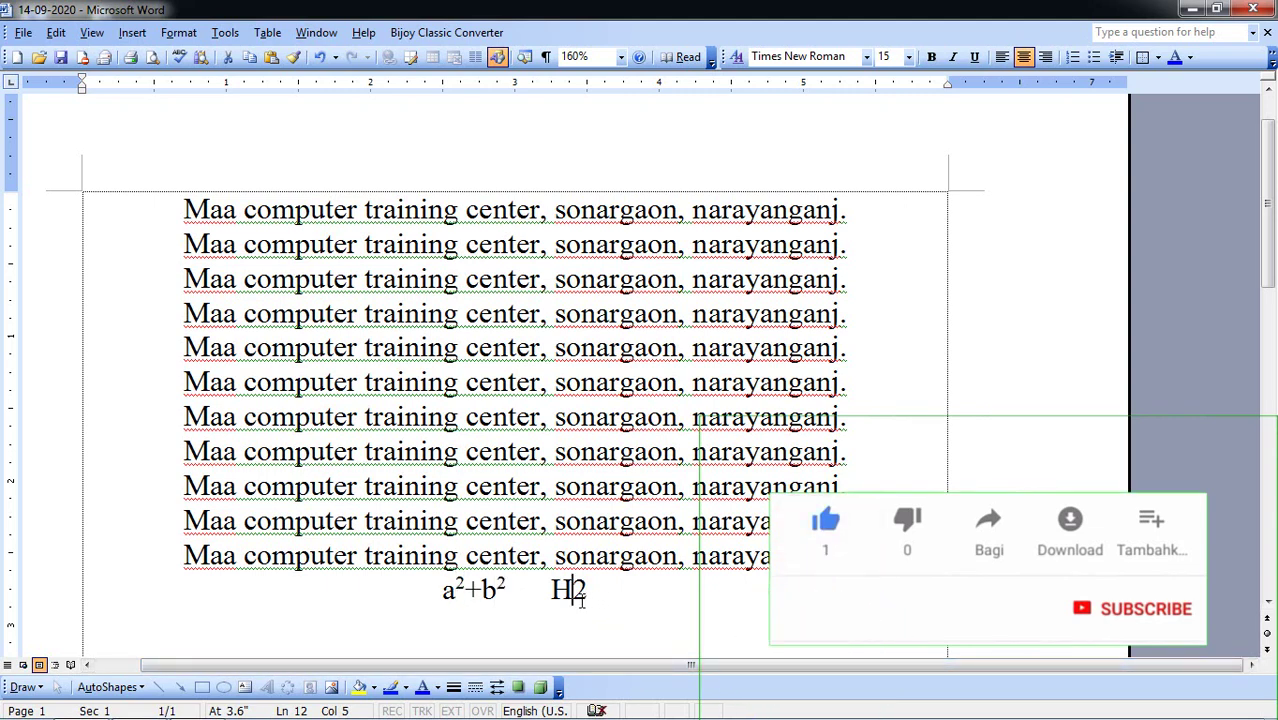
{"action": "left_click_drag", "start_coordinate": [594, 594], "coordinate": [572, 594]}
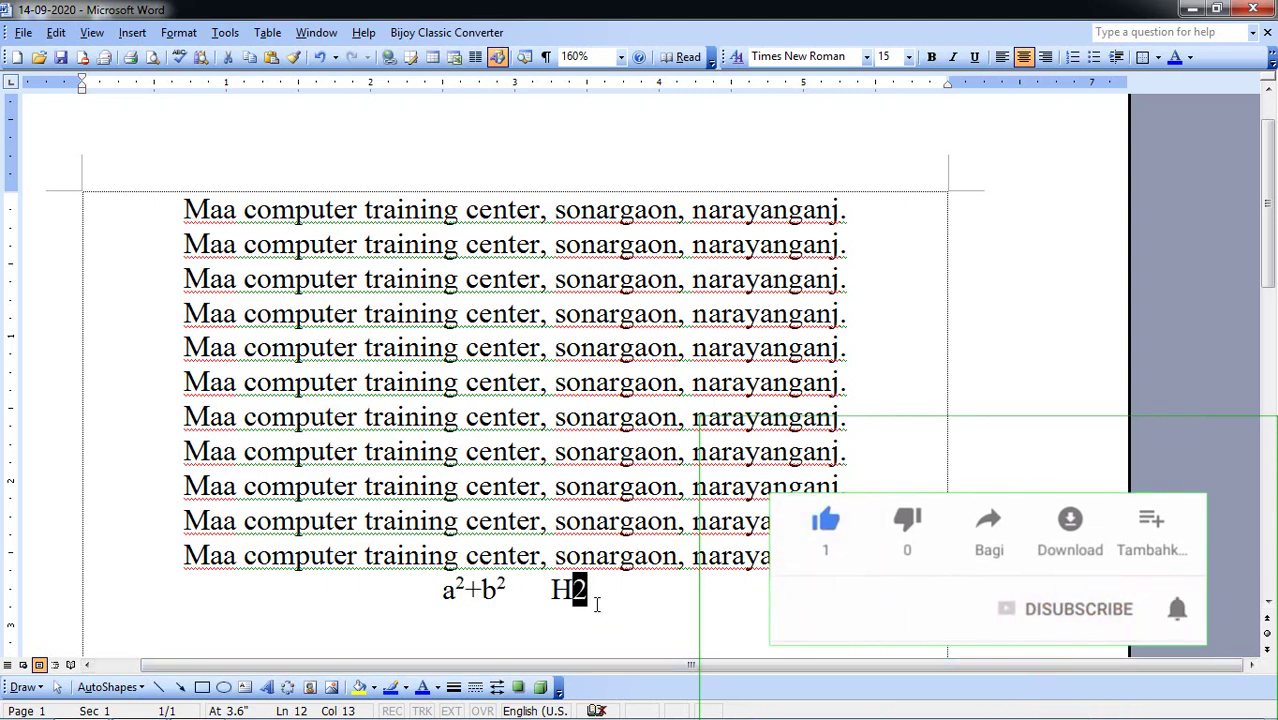
{"action": "key", "text": "ctrl+equal"}
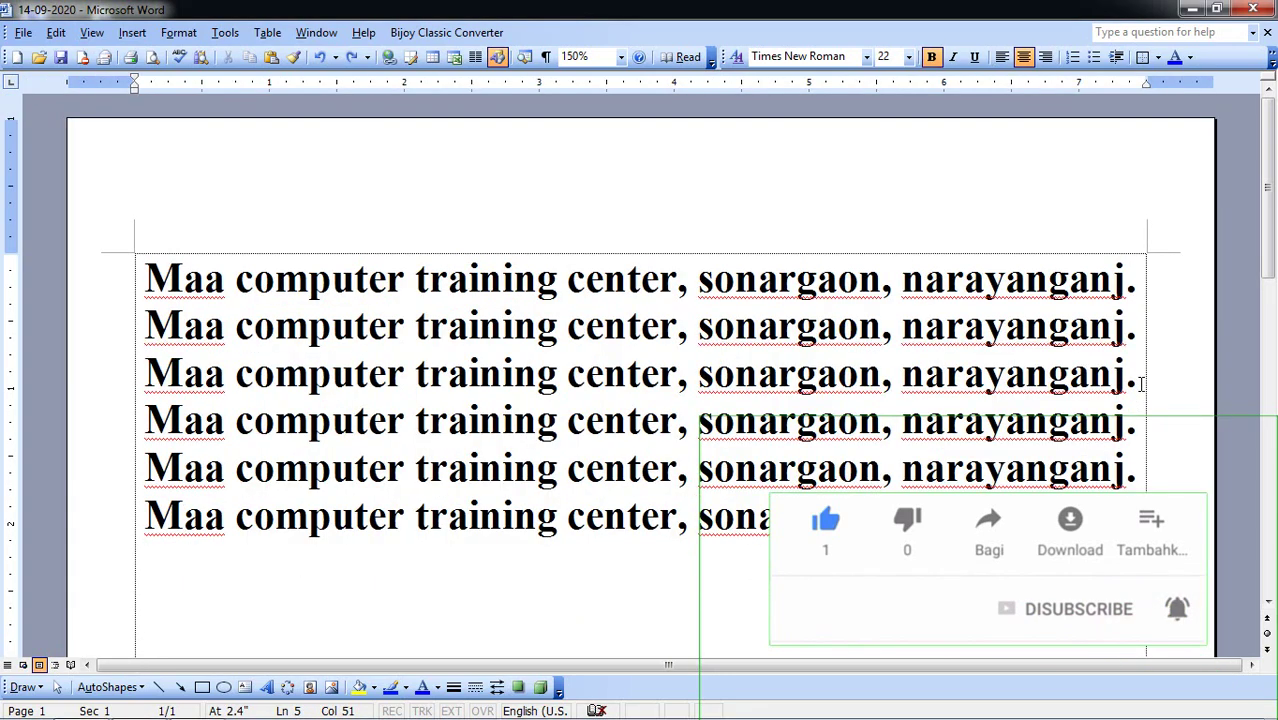
- Apply the Shadow effect to the first three of the six sample lines through the Font dialog
{"action": "left_click_drag", "start_coordinate": [1140, 383], "coordinate": [210, 248]}
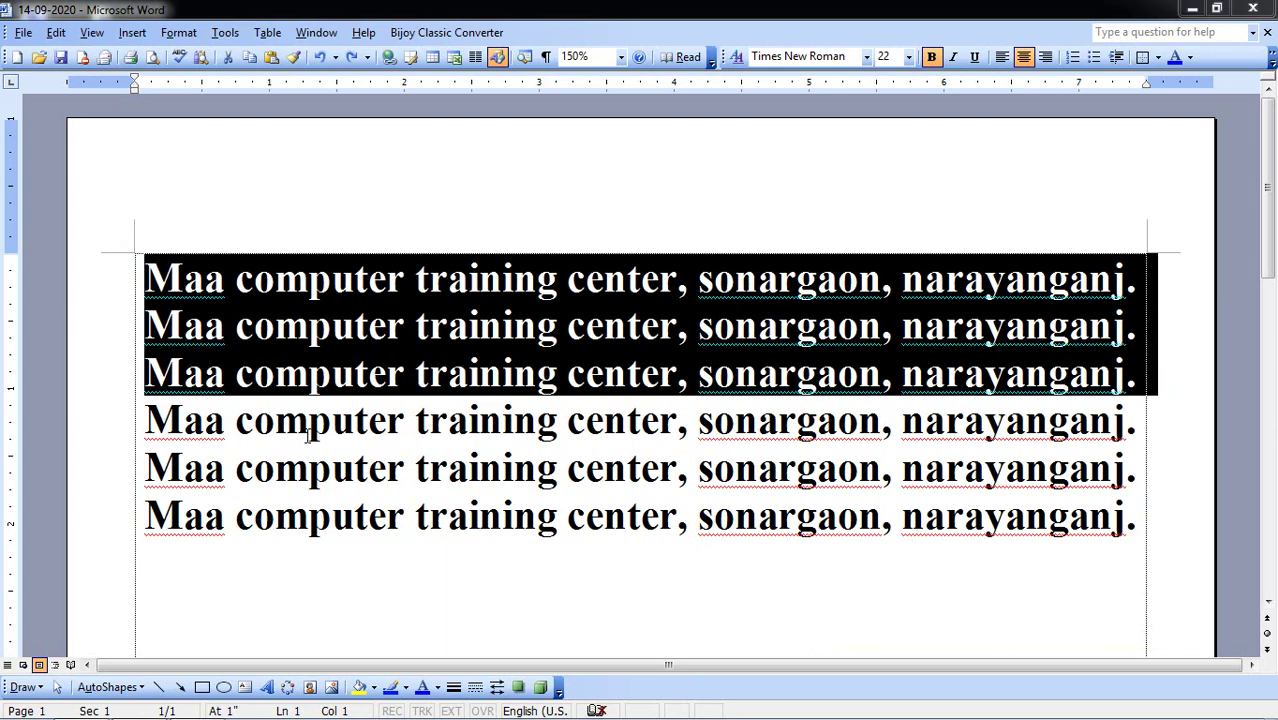
{"action": "key", "text": "ctrl+d"}
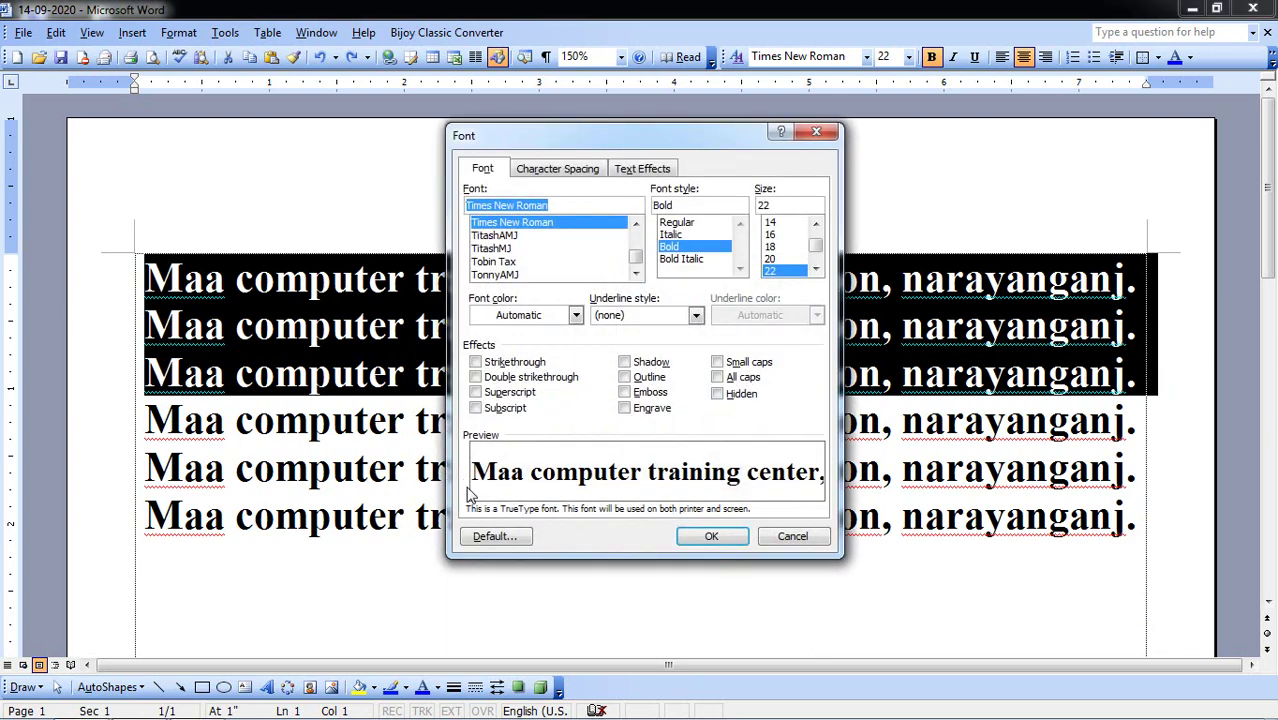
{"action": "left_click", "coordinate": [625, 363]}
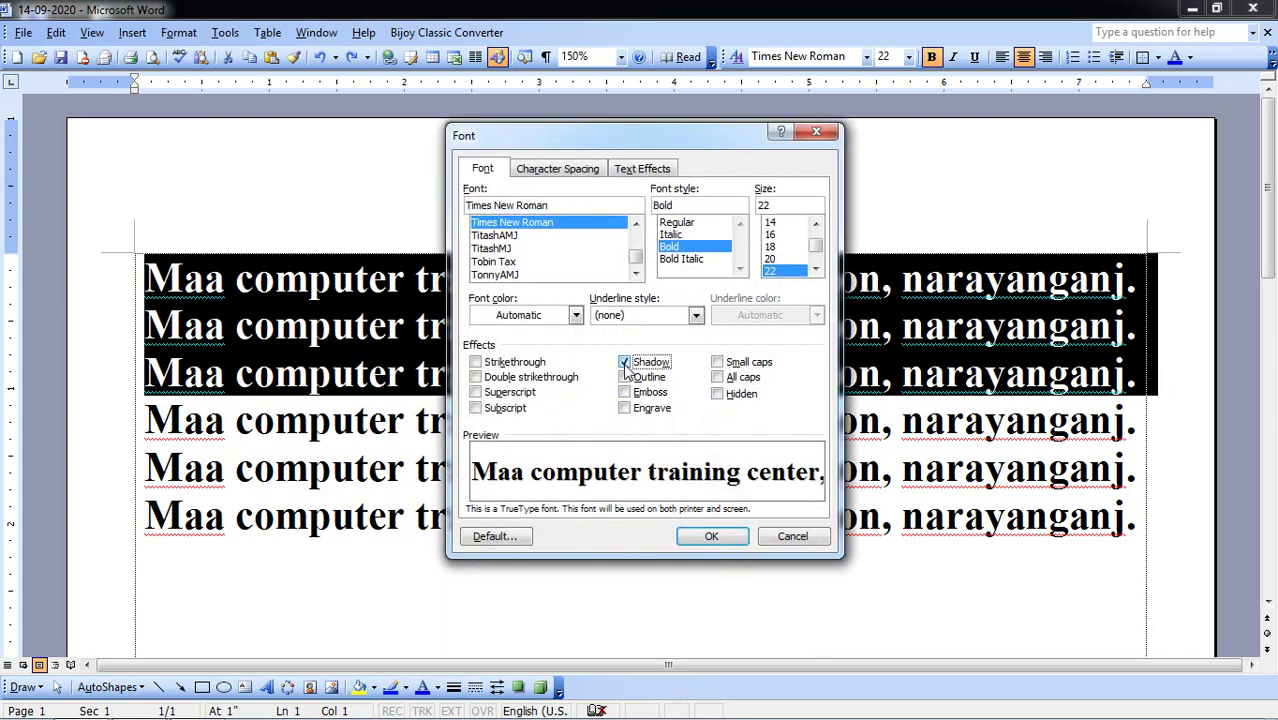
{"action": "left_click", "coordinate": [720, 539]}
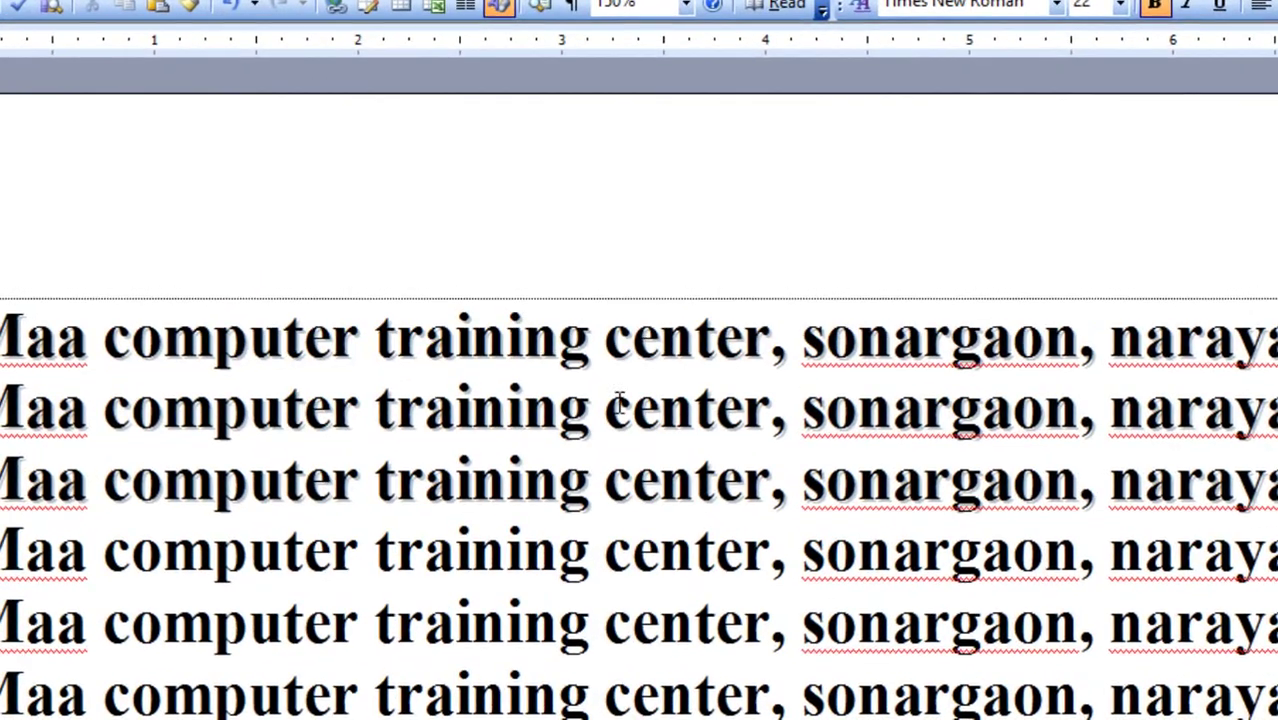
{"action": "left_click_drag", "start_coordinate": [803, 550], "coordinate": [1187, 699]}
{"action": "left_click", "coordinate": [1176, 697]}
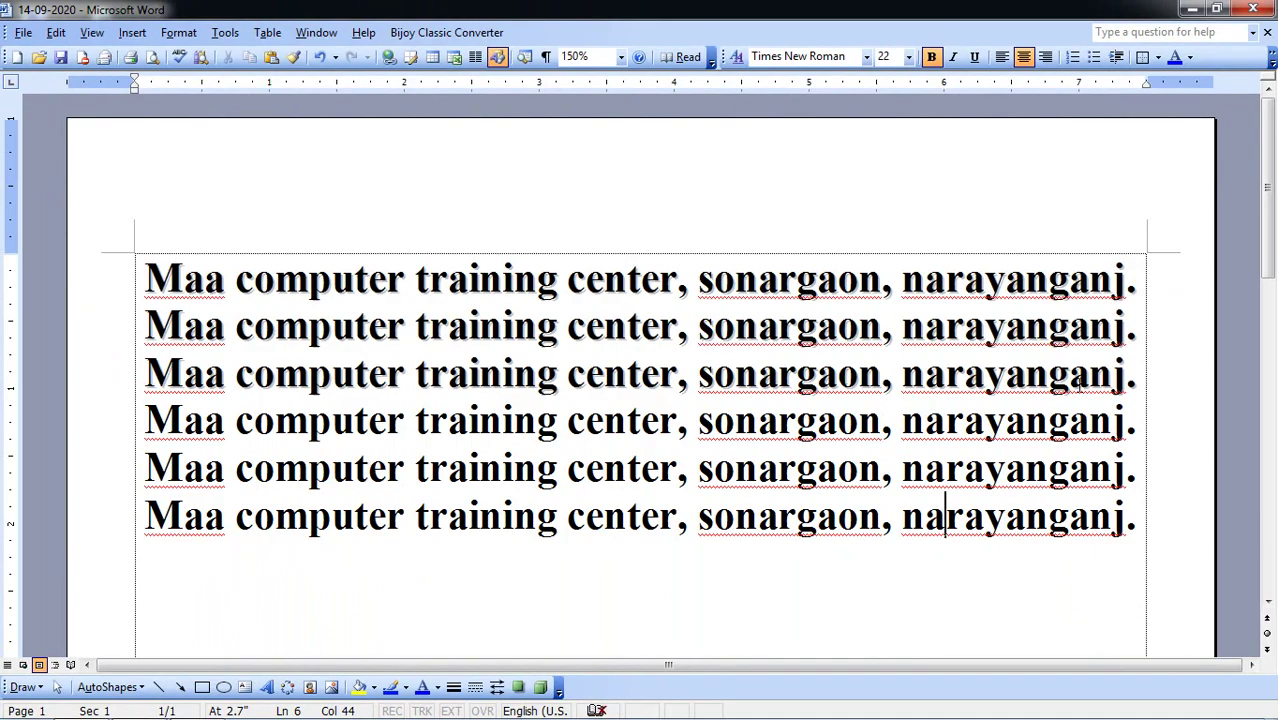
- Try the Outline and Emboss effects on the first three lines in the Font dialog, and undo the applied Emboss
{"action": "left_click_drag", "start_coordinate": [1140, 388], "coordinate": [55, 228]}
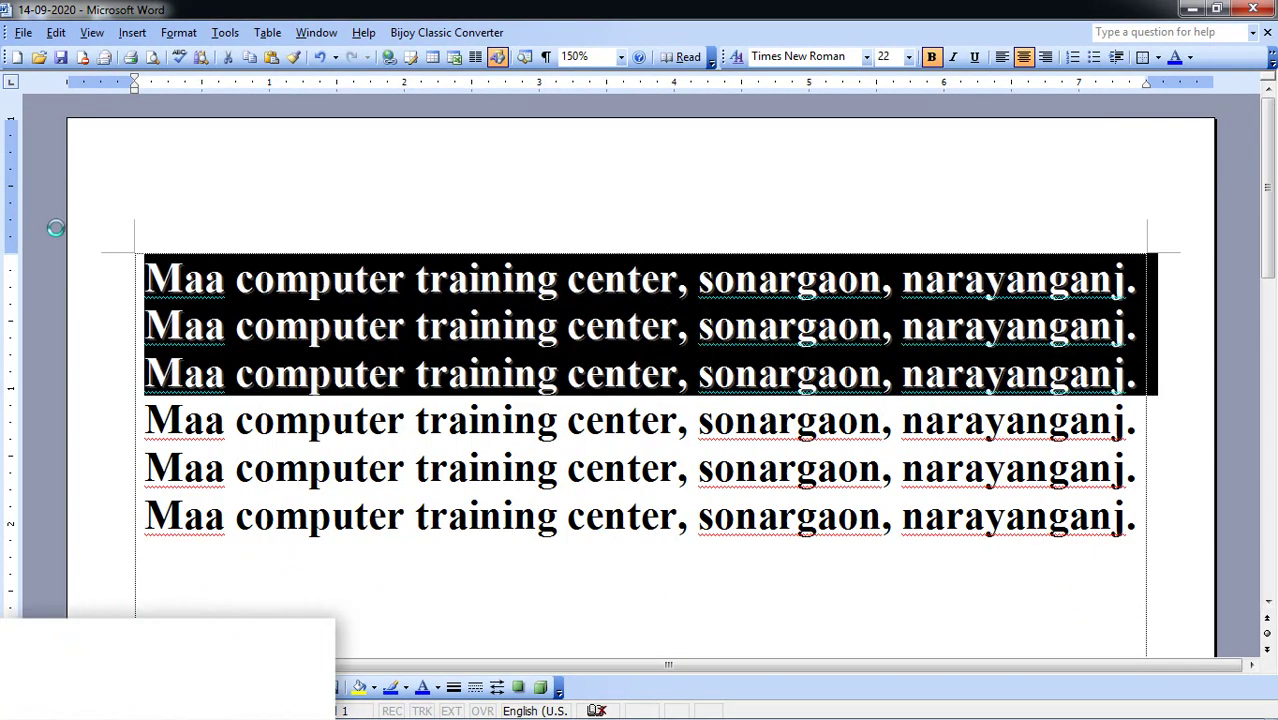
{"action": "key", "text": "ctrl+d"}
{"action": "left_click", "coordinate": [625, 379]}
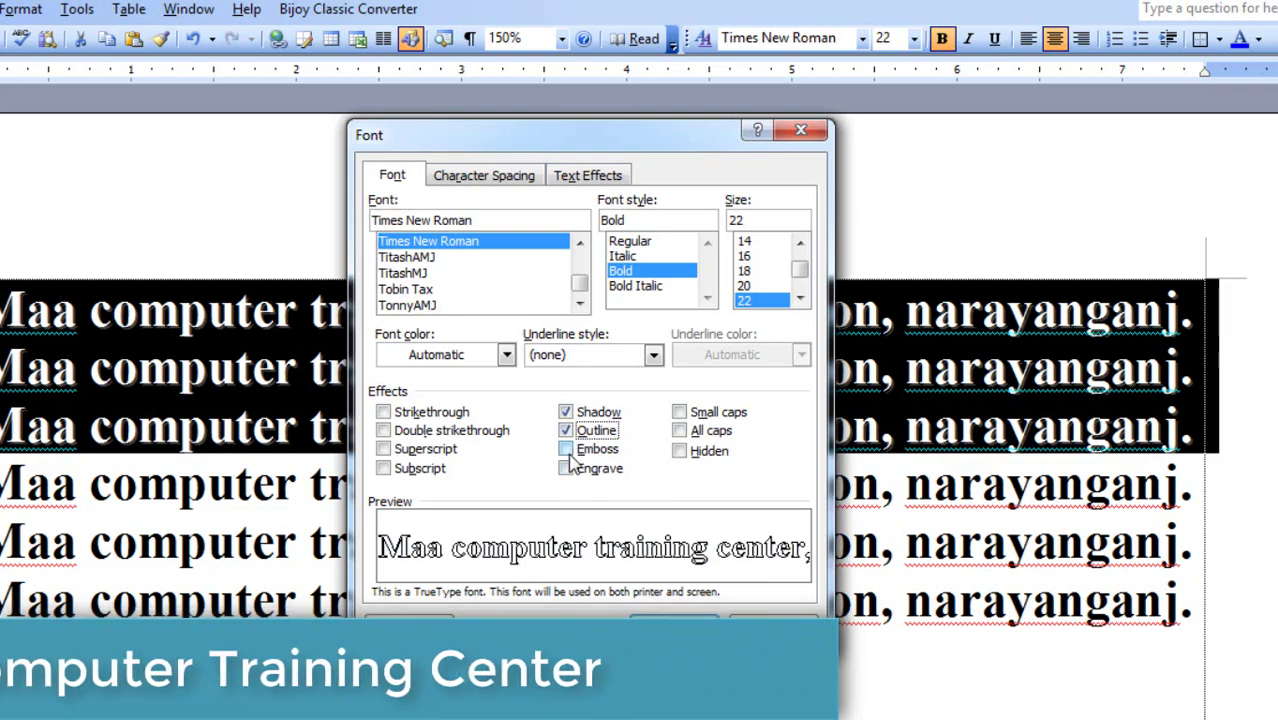
{"action": "left_click", "coordinate": [567, 450]}
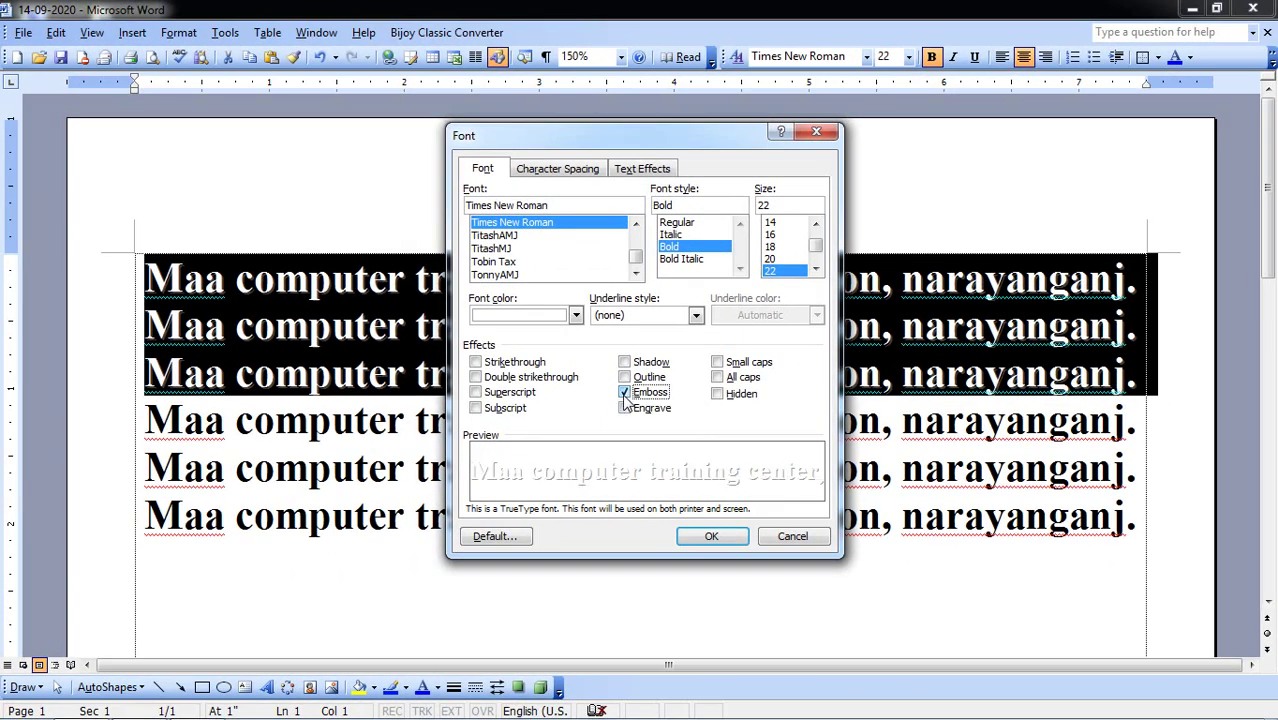
{"action": "left_click", "coordinate": [711, 536]}
{"action": "left_click", "coordinate": [386, 325]}
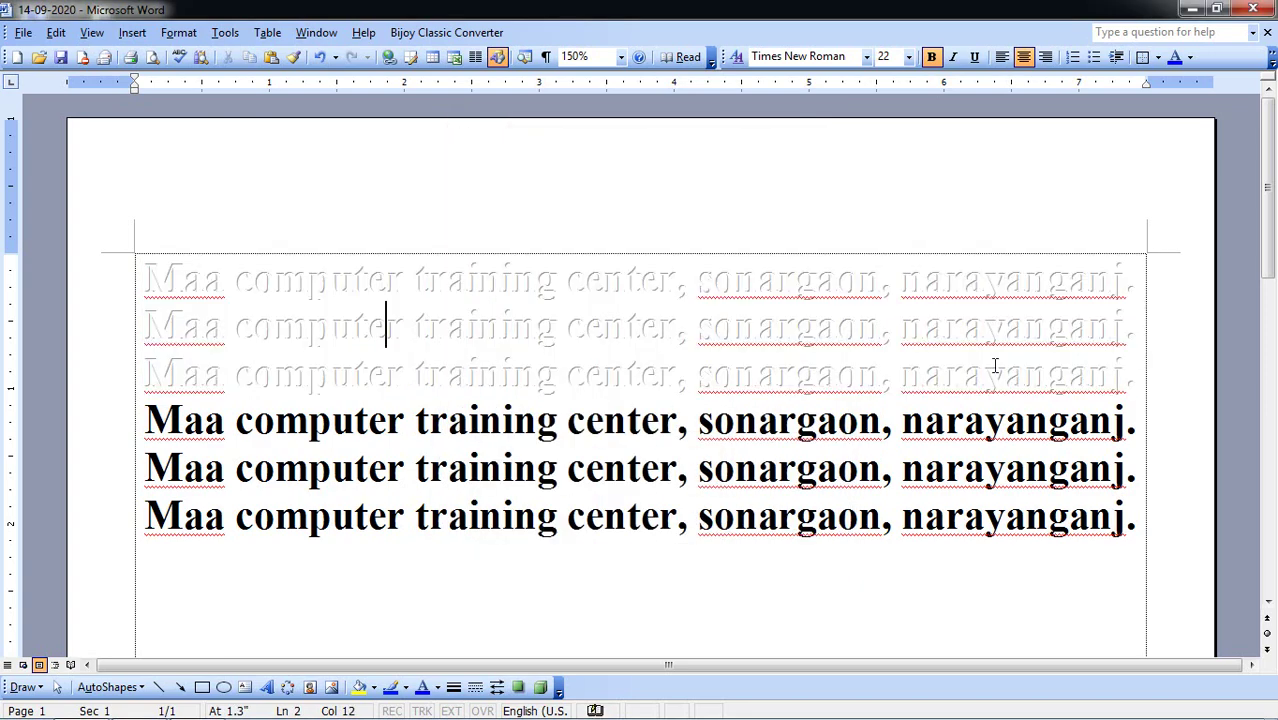
{"action": "key", "text": "ctrl+z"}
- Try Small caps on the first three lines in the Font dialog, and apply All caps with Shadow turned off
{"action": "key", "text": "ctrl+d"}
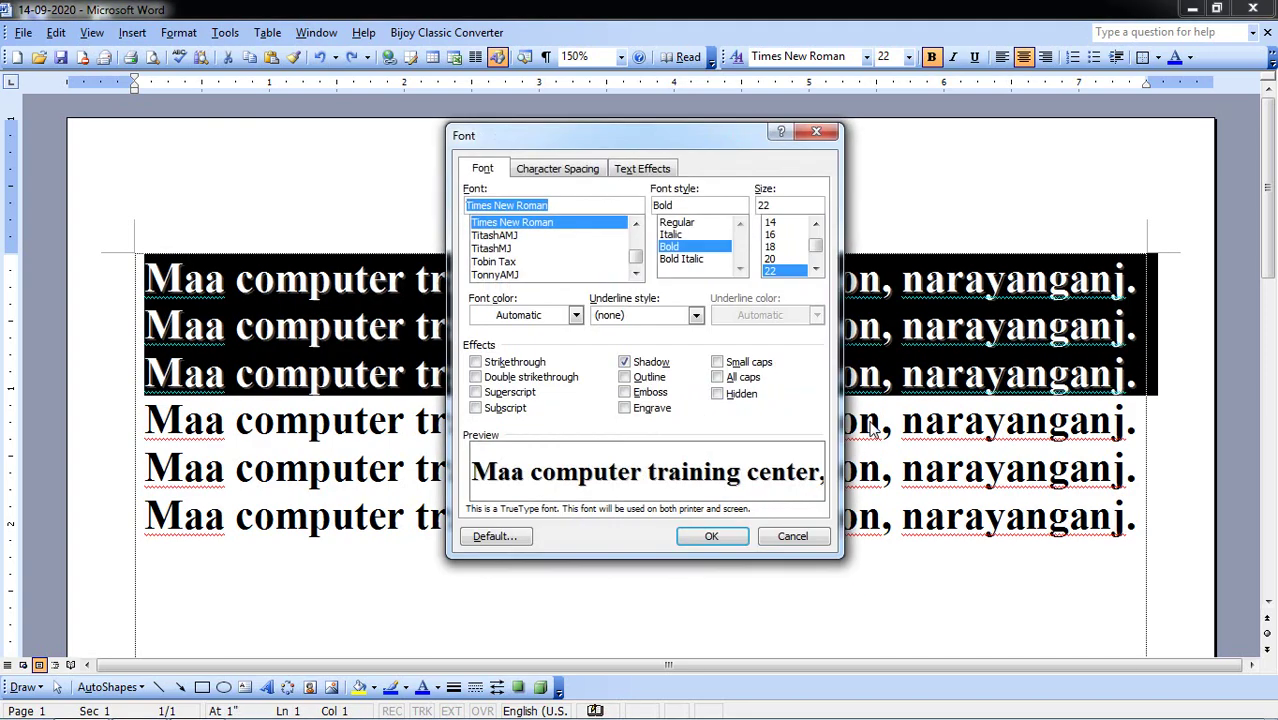
{"action": "left_click", "coordinate": [735, 364]}
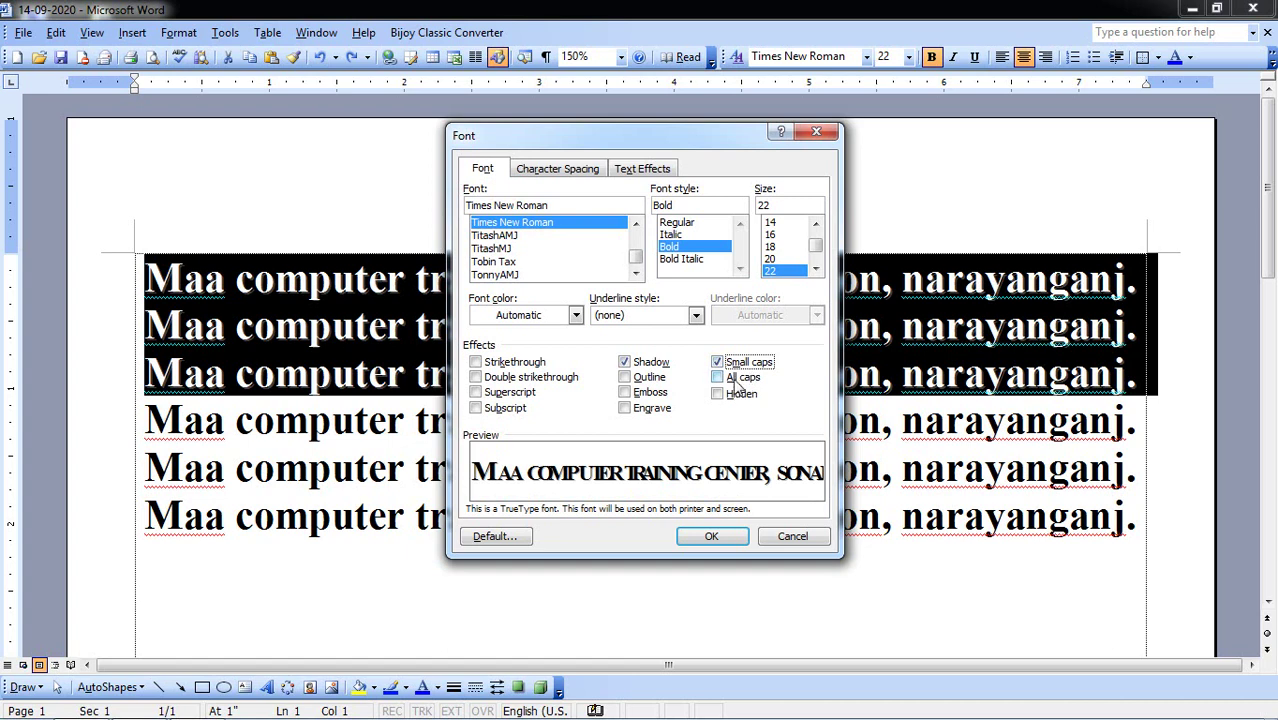
{"action": "left_click", "coordinate": [737, 378]}
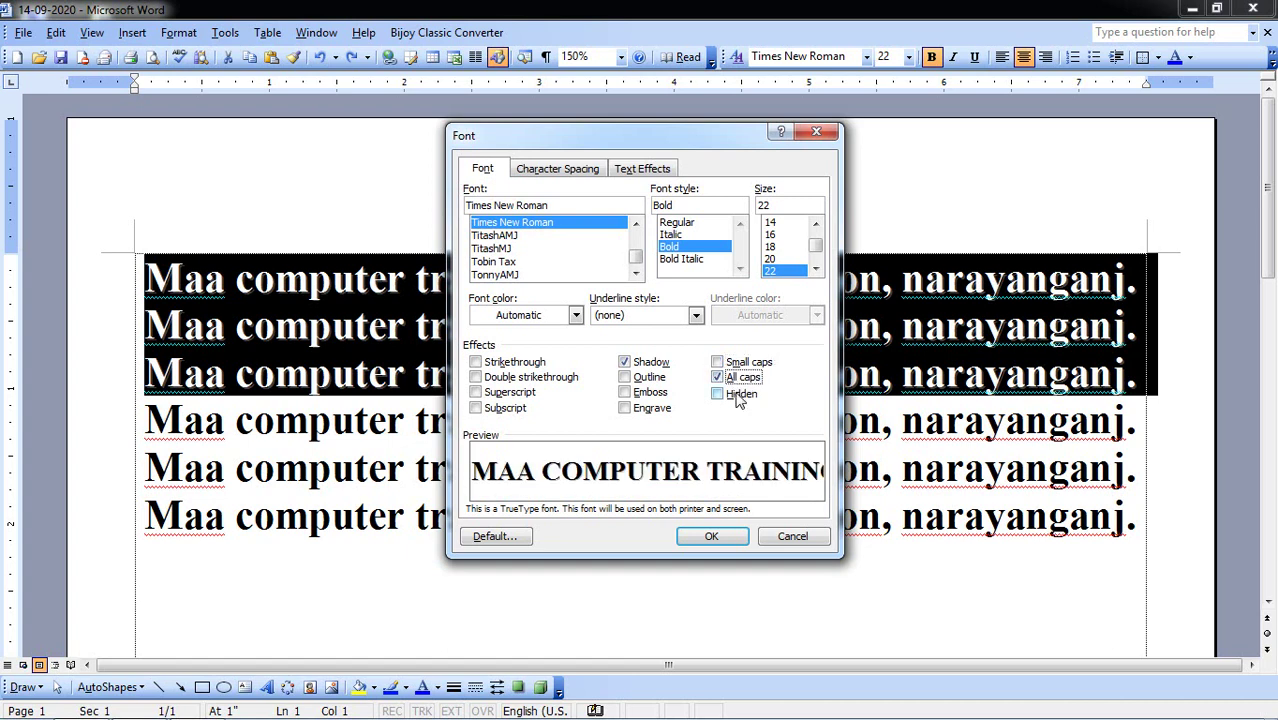
{"action": "left_click", "coordinate": [738, 396]}
{"action": "left_click", "coordinate": [736, 380]}
{"action": "left_click", "coordinate": [731, 377]}
{"action": "left_click", "coordinate": [657, 363]}
{"action": "left_click", "coordinate": [719, 391]}
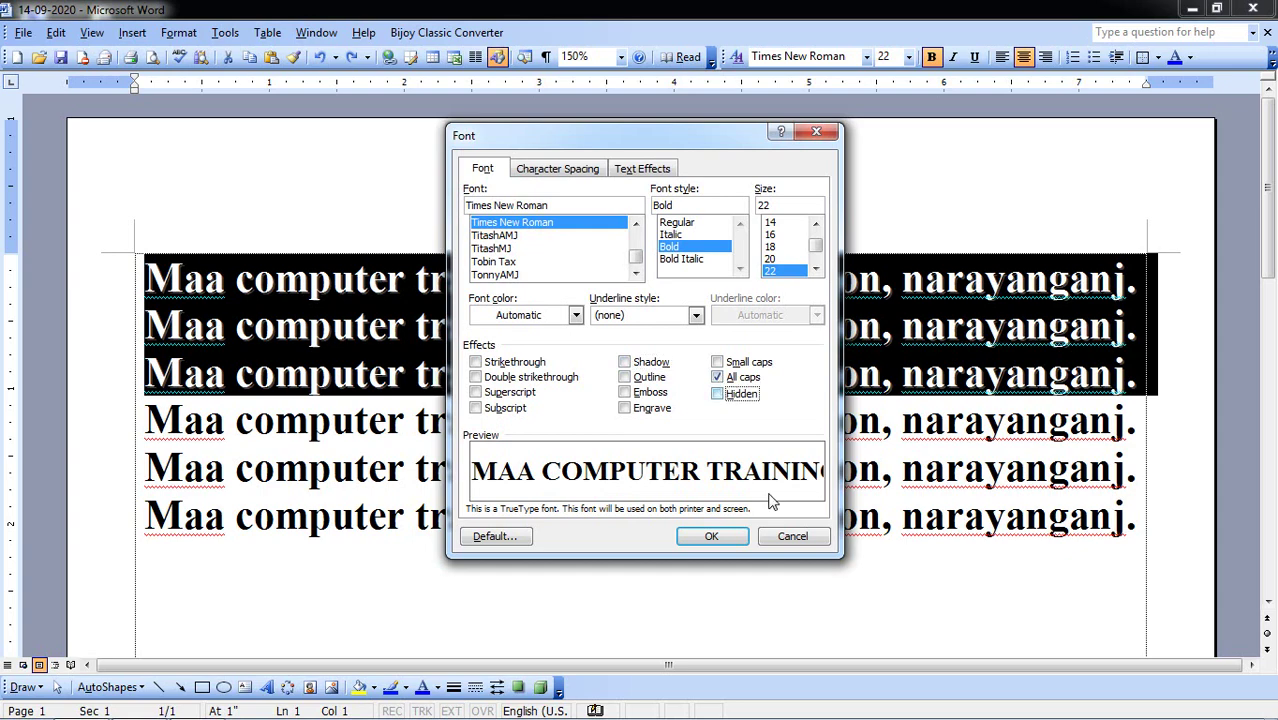
{"action": "left_click", "coordinate": [716, 537]}
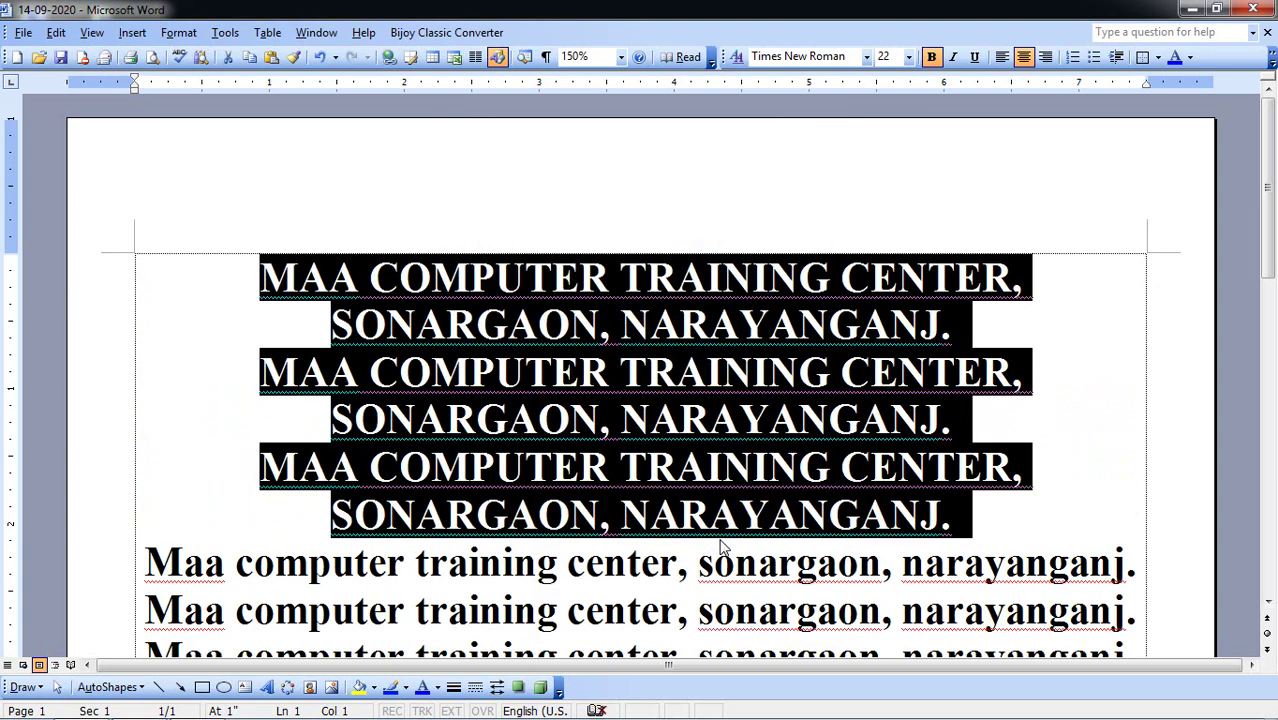
- Apply the Hidden effect to the three all-caps lines through the Font dialog
{"action": "key", "text": "ctrl+d"}
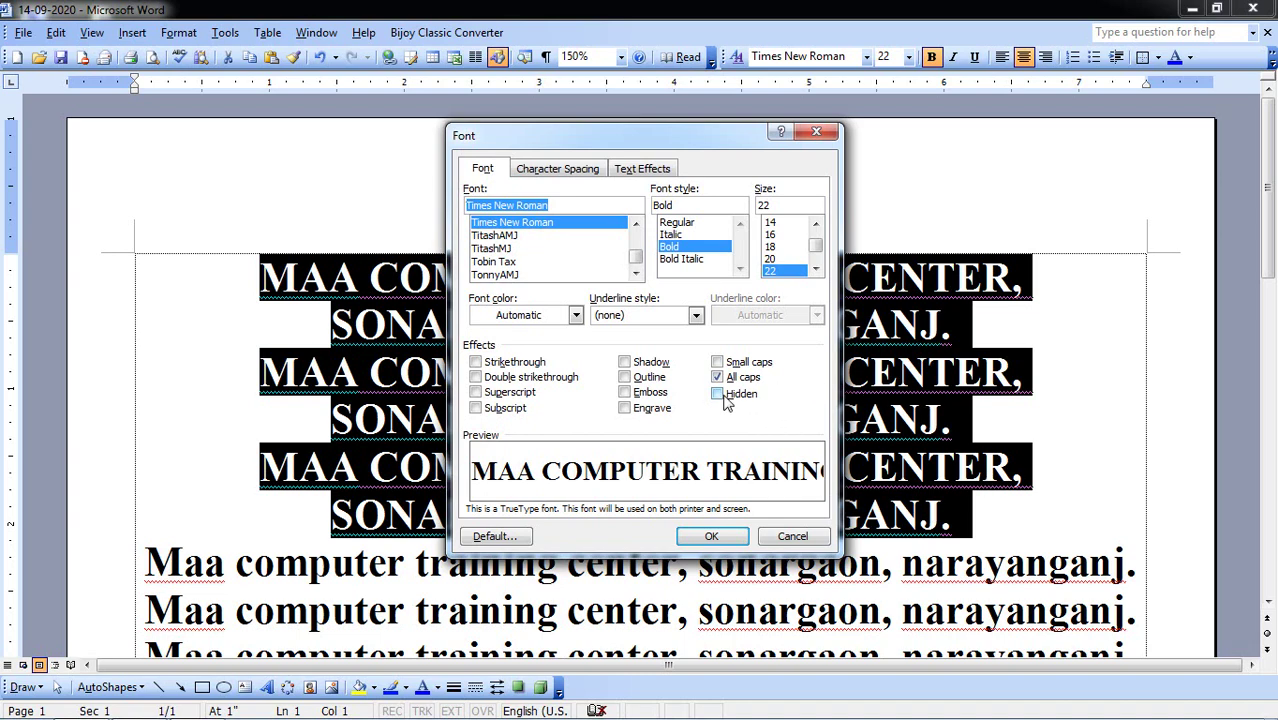
{"action": "left_click", "coordinate": [720, 394]}
{"action": "left_click", "coordinate": [712, 536]}
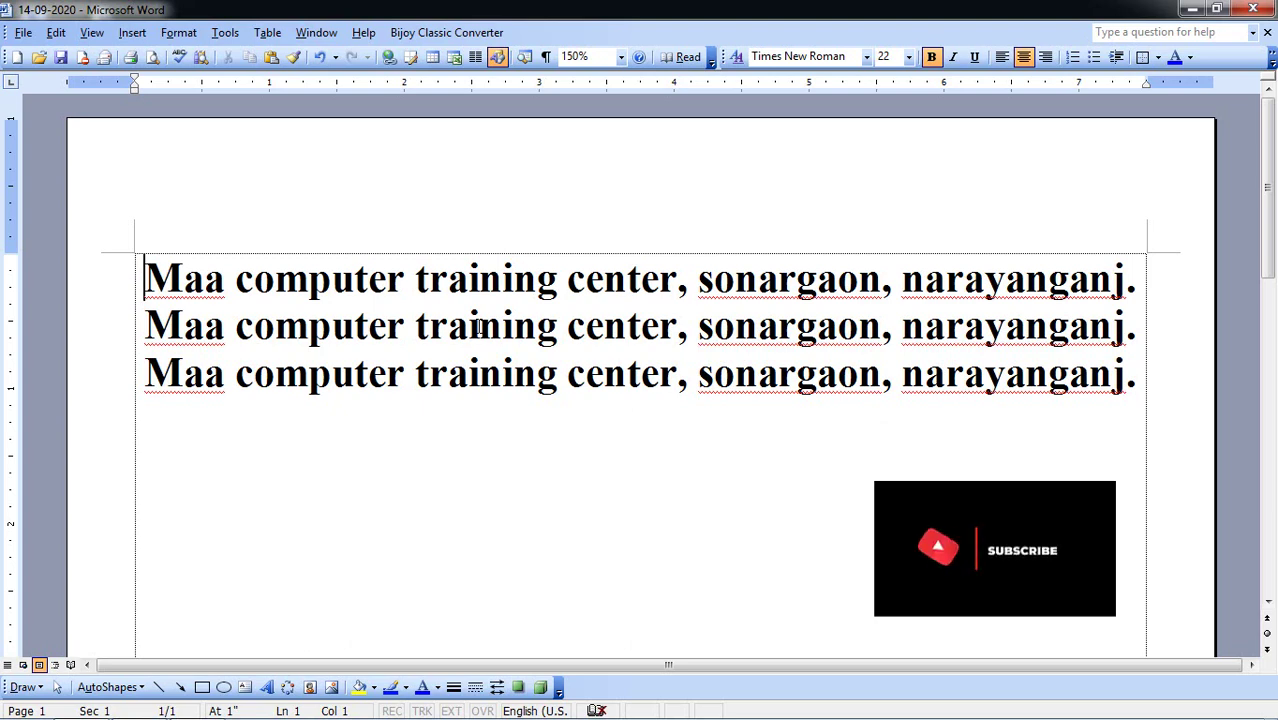
- Select the whole document and clear the Hidden effect in the Font dialog
{"action": "key", "text": "ctrl+a"}
{"action": "key", "text": "ctrl+d"}
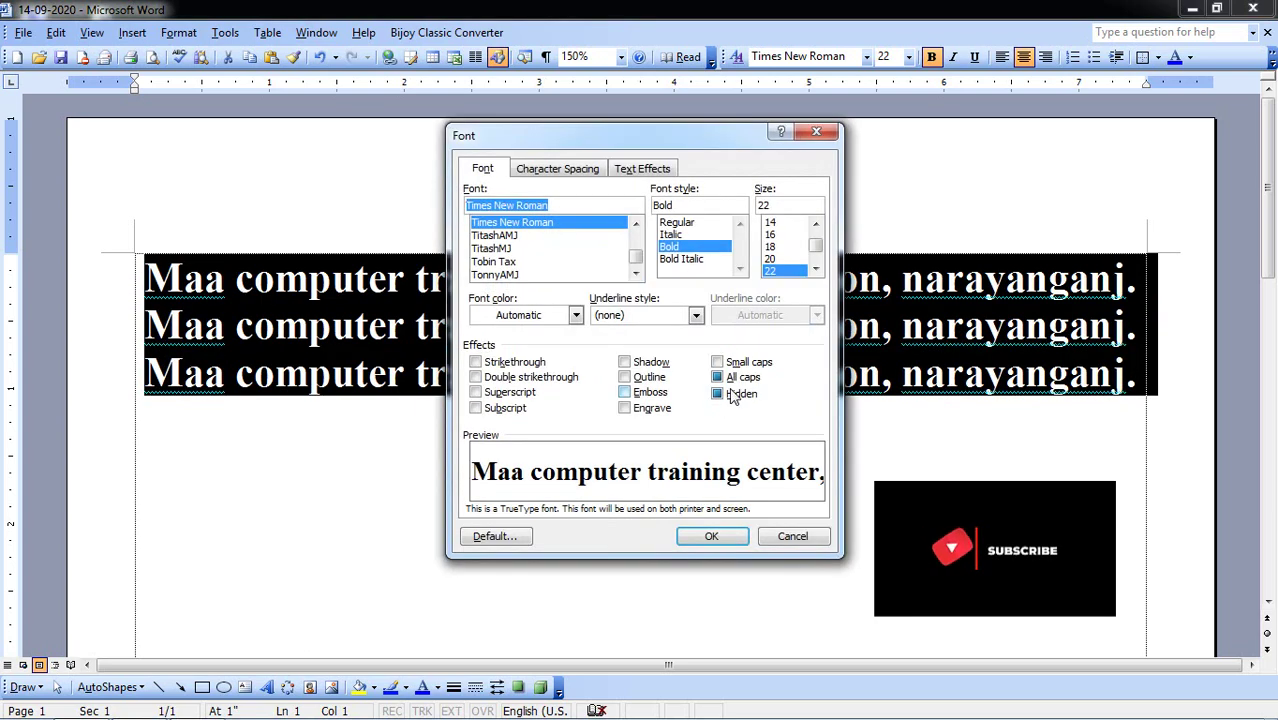
{"action": "left_click", "coordinate": [719, 395]}
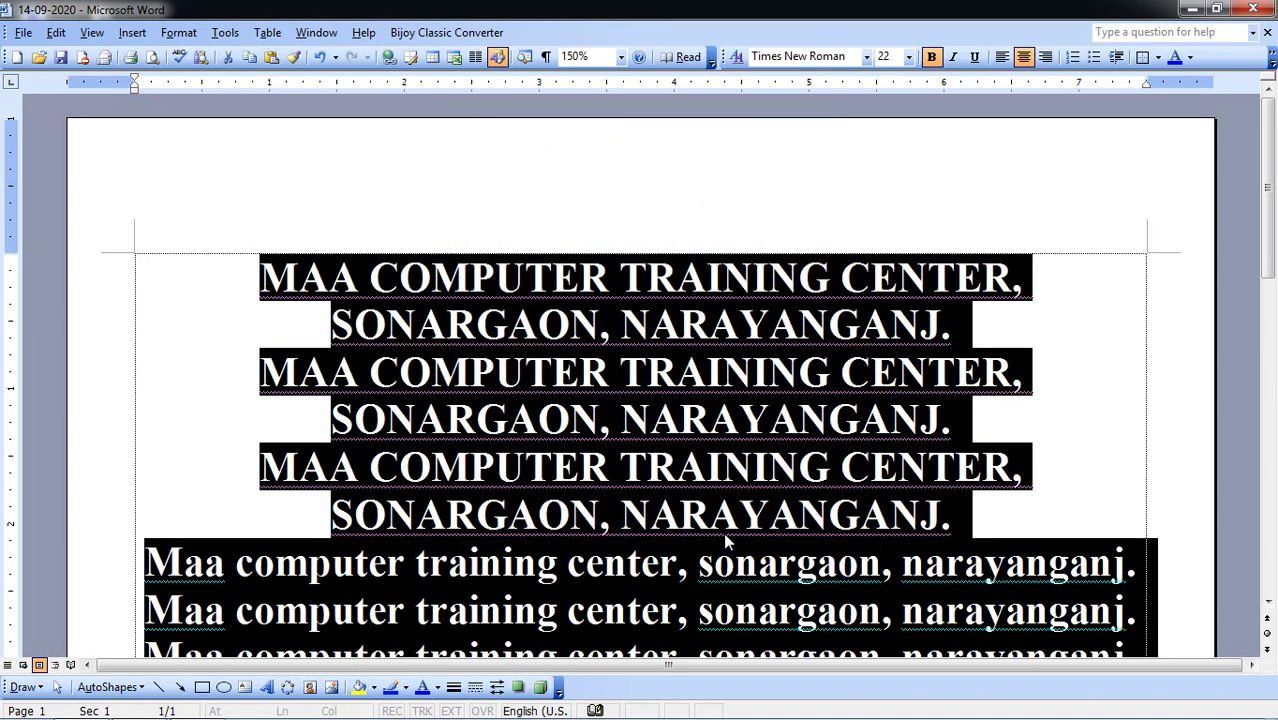
{"action": "left_click", "coordinate": [726, 536]}
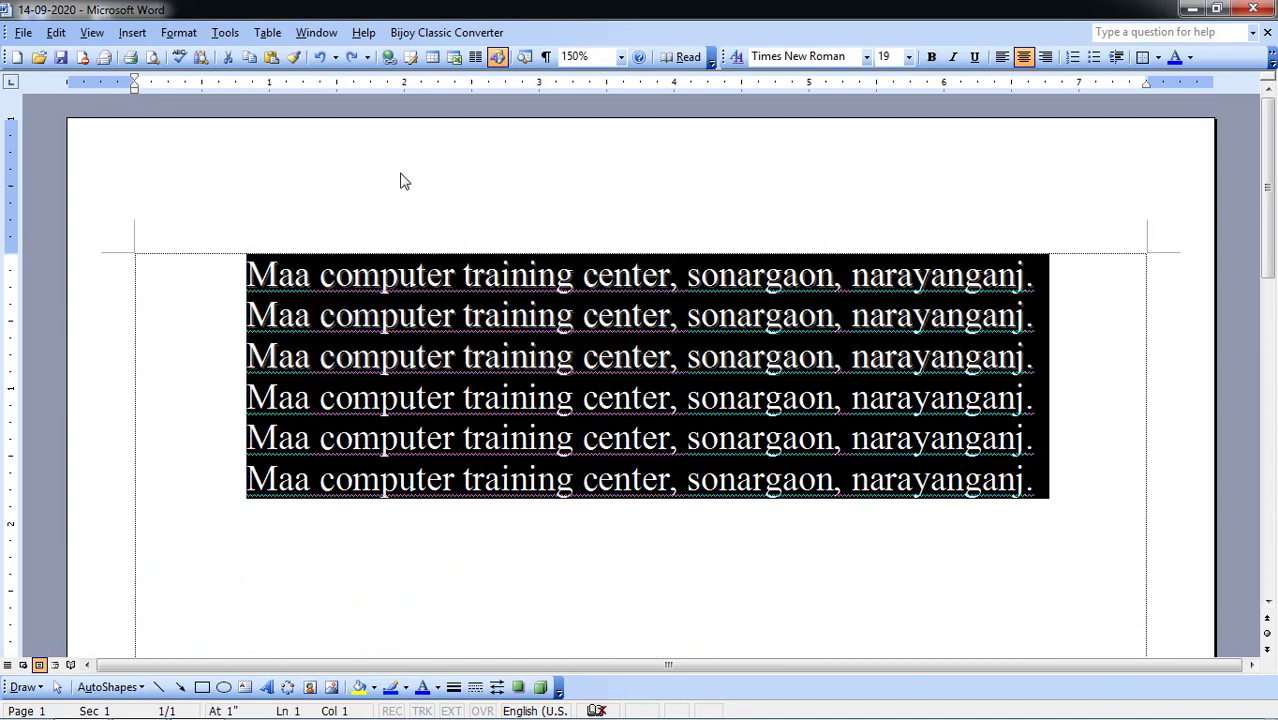
- Set the character scale of the six selected lines to 150% in the Font dialog's character spacing settings
{"action": "left_click", "coordinate": [181, 36]}
{"action": "left_click", "coordinate": [194, 54]}
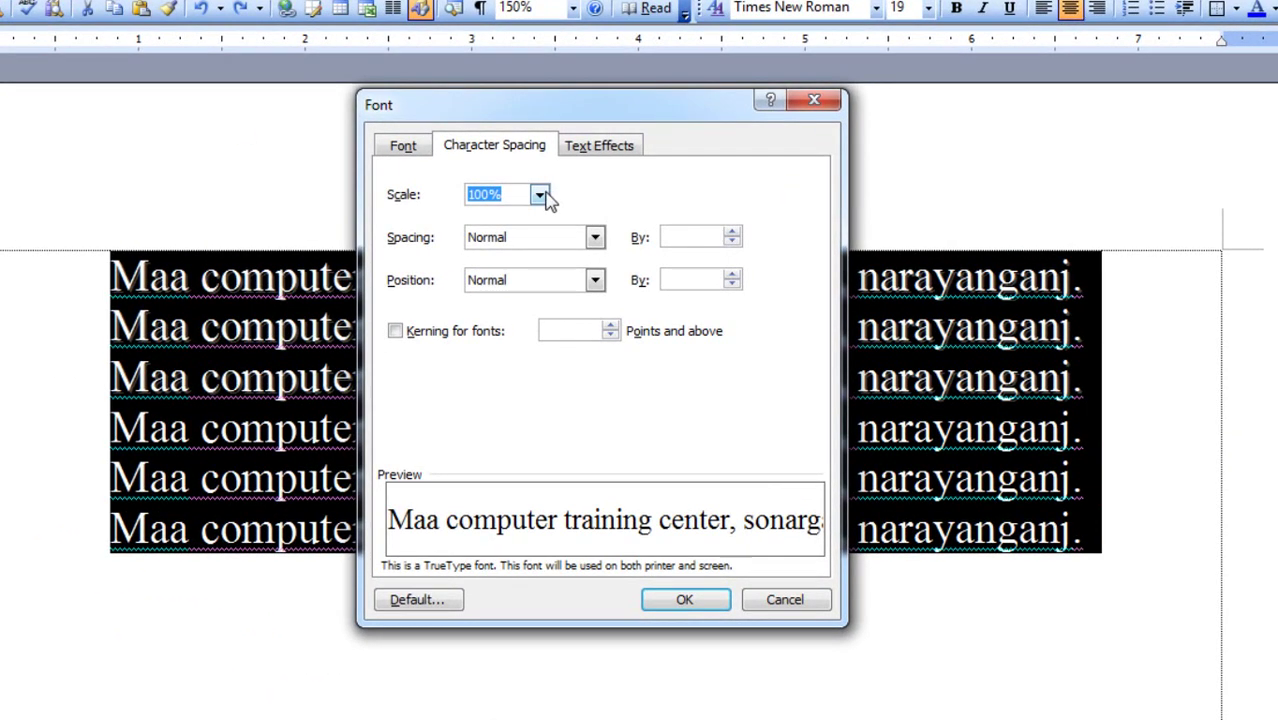
{"action": "left_click", "coordinate": [540, 196]}
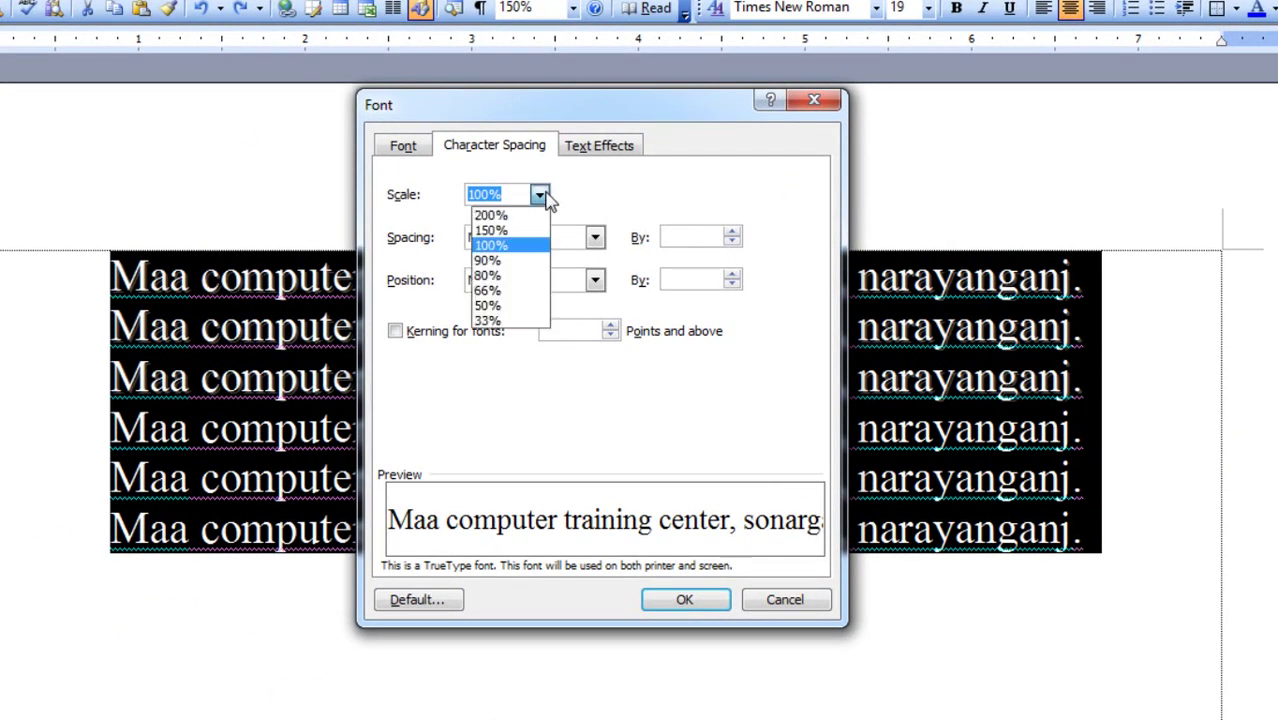
{"action": "left_click", "coordinate": [505, 231]}
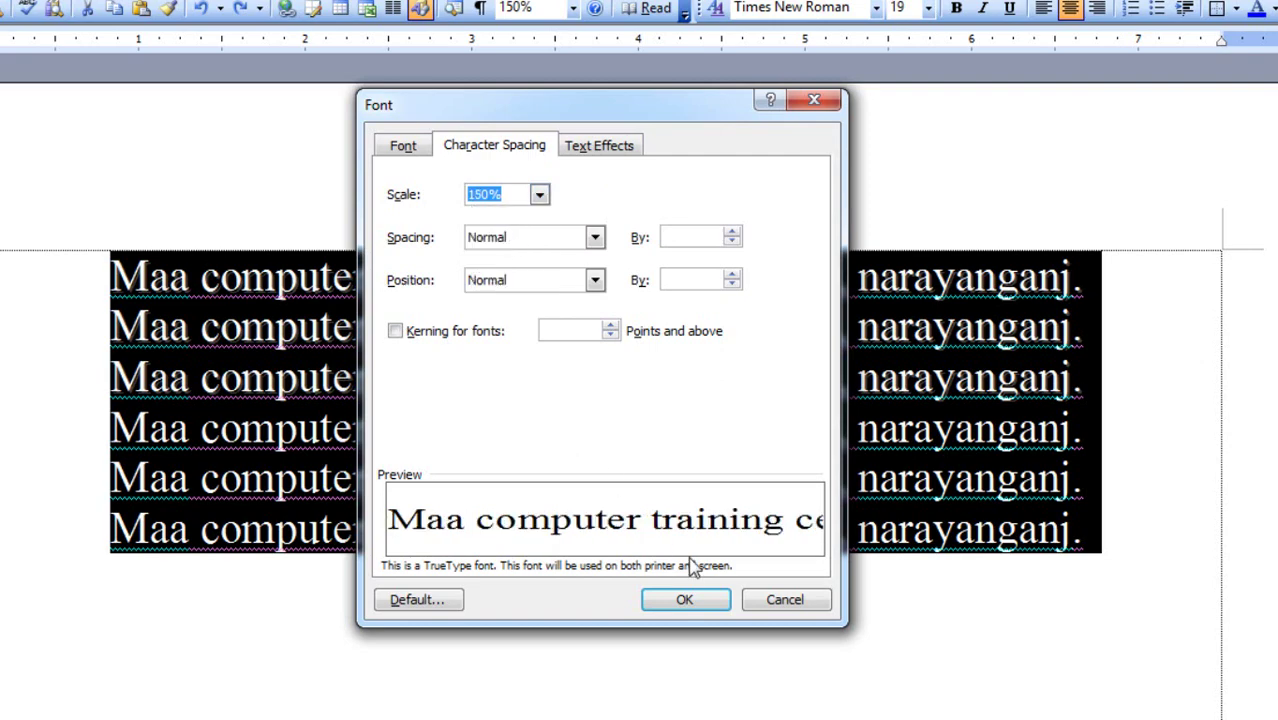
{"action": "left_click", "coordinate": [686, 601]}
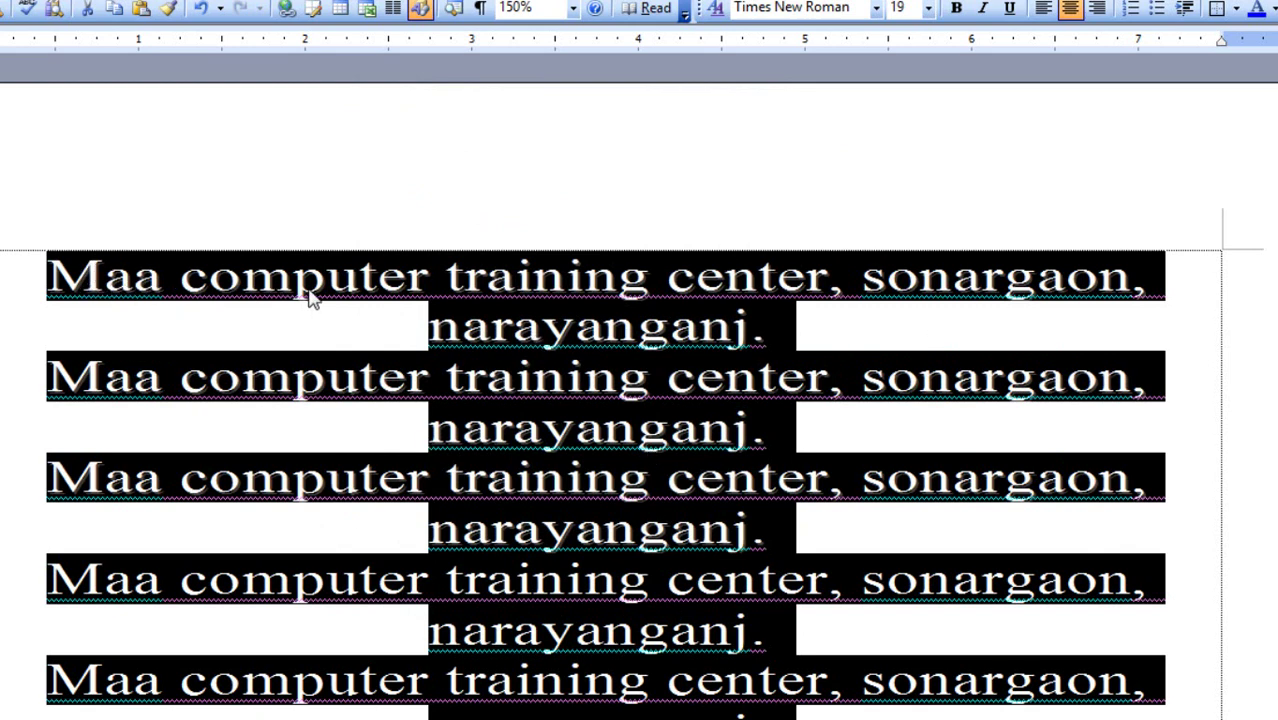
- Set the character scale of the selected lines back to 100% in the Font dialog
{"action": "left_click", "coordinate": [50, 2]}
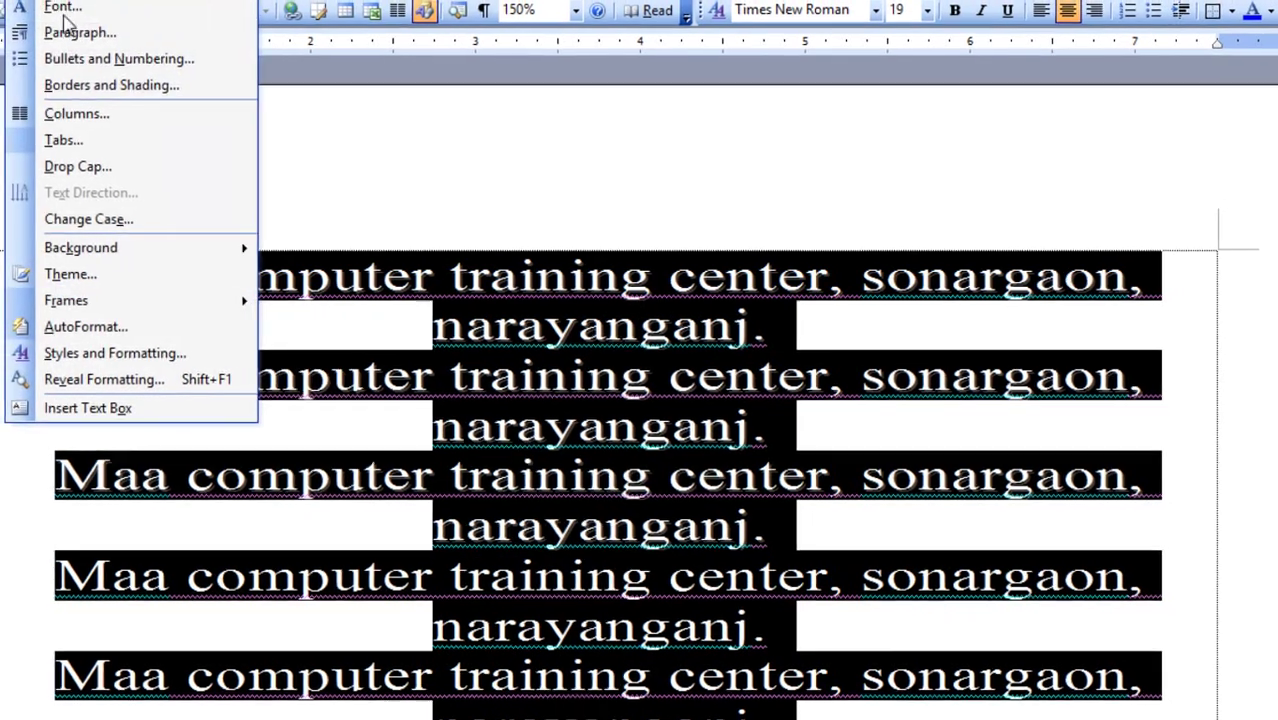
{"action": "left_click", "coordinate": [62, 8]}
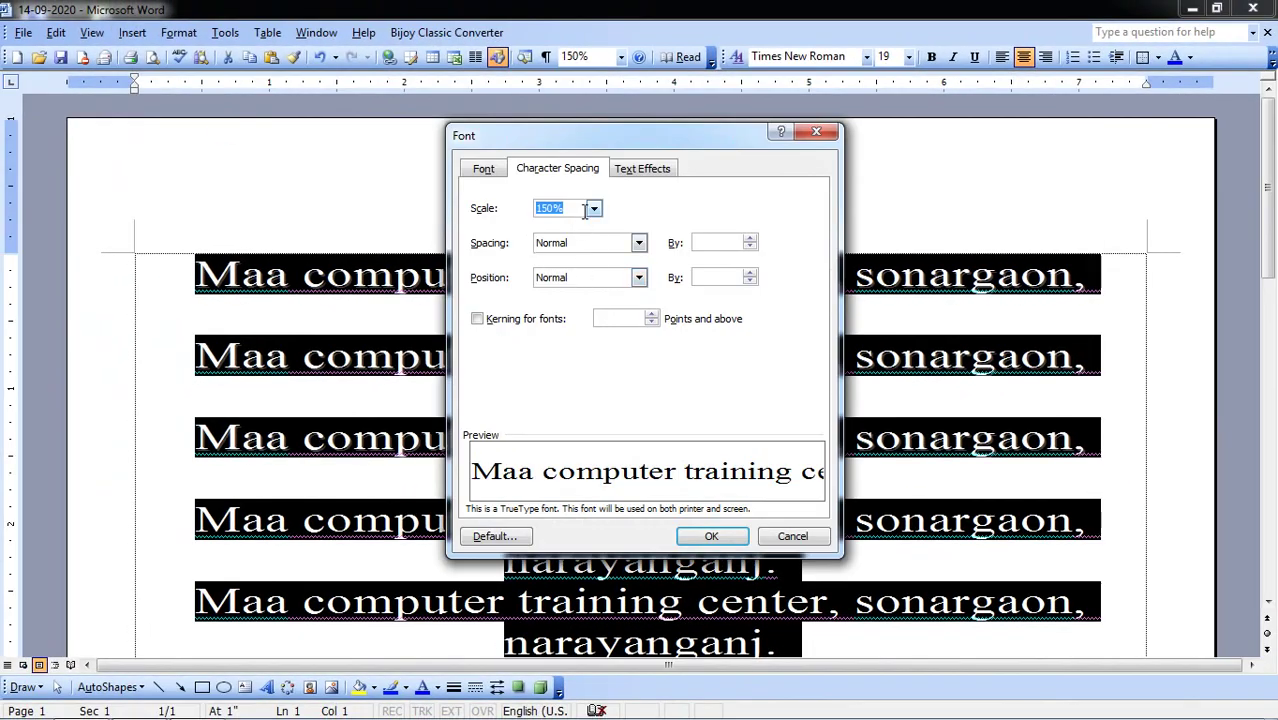
{"action": "left_click", "coordinate": [592, 208]}
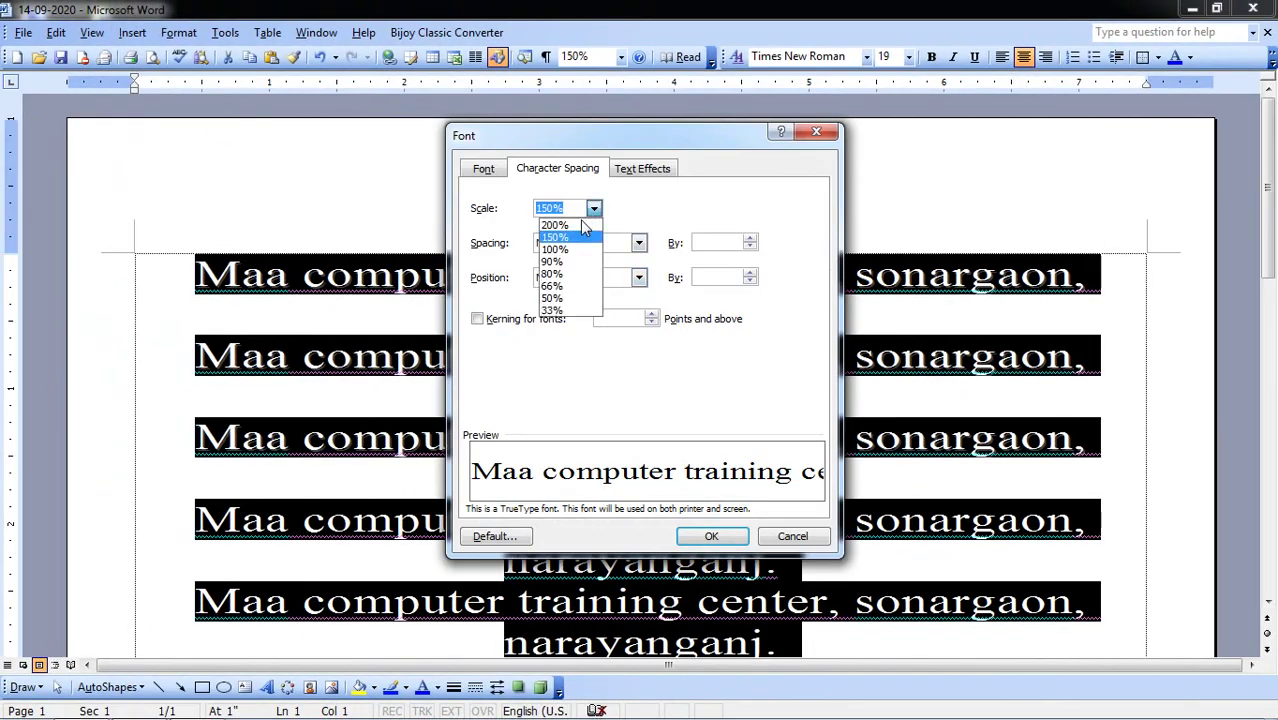
{"action": "left_click", "coordinate": [567, 250]}
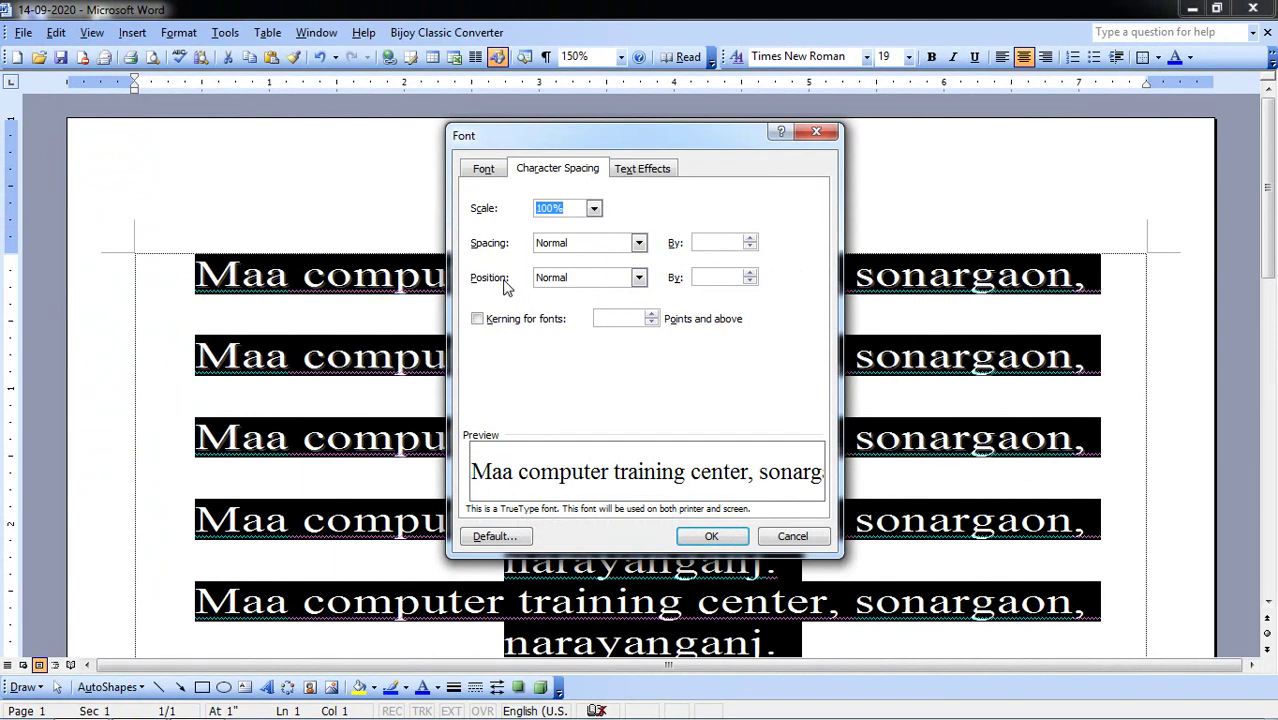
{"action": "left_click", "coordinate": [714, 532]}
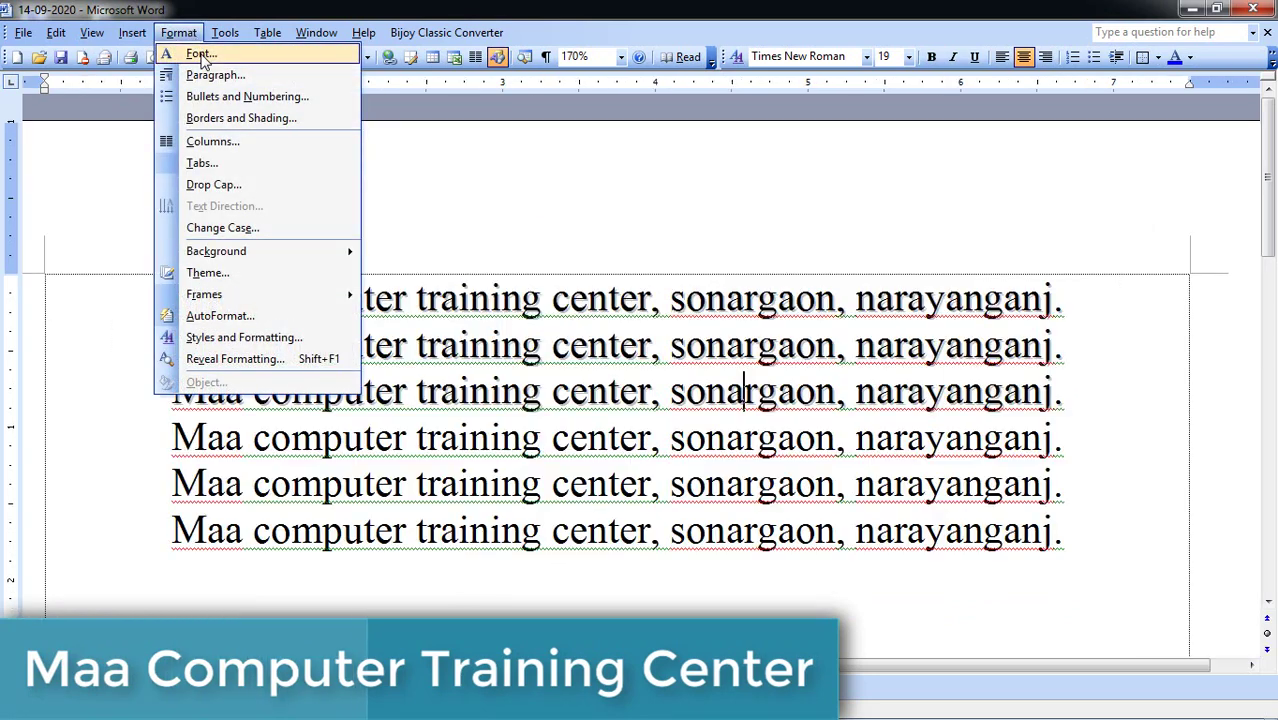
- Examine the text animation options in the Font dialog, and close it without applying any
{"action": "left_click", "coordinate": [177, 49]}
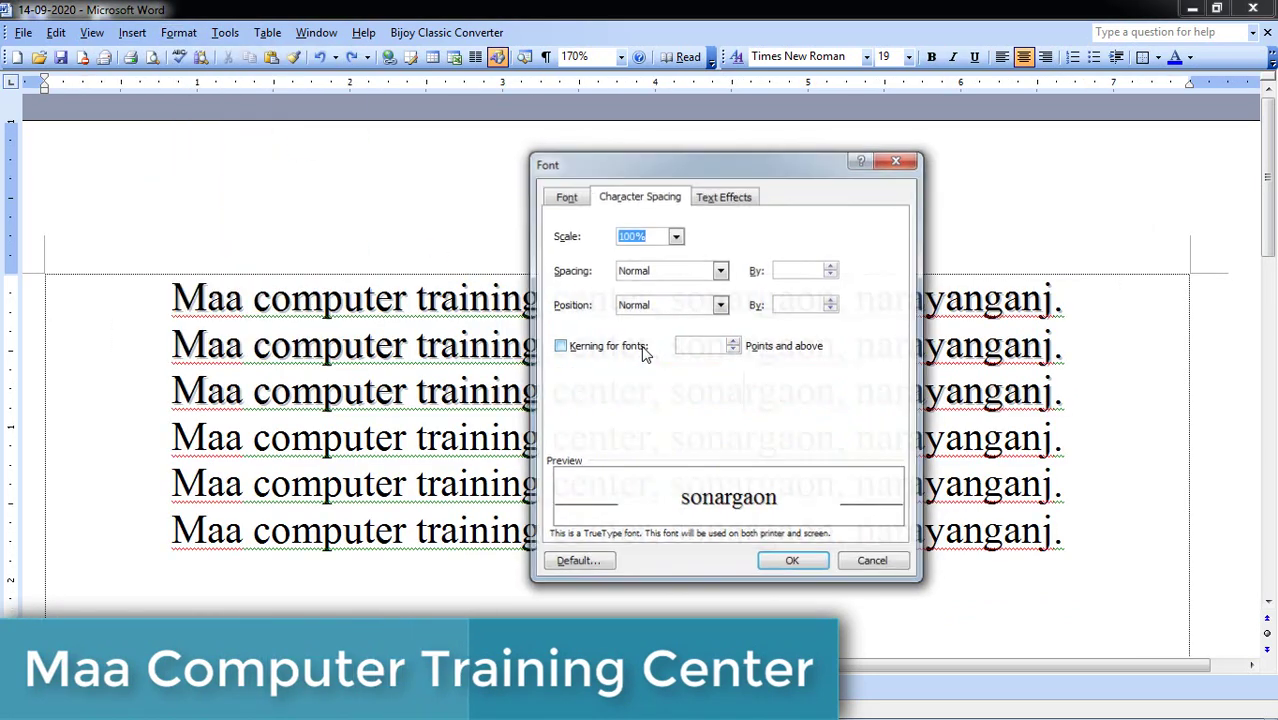
{"action": "left_click", "coordinate": [724, 197]}
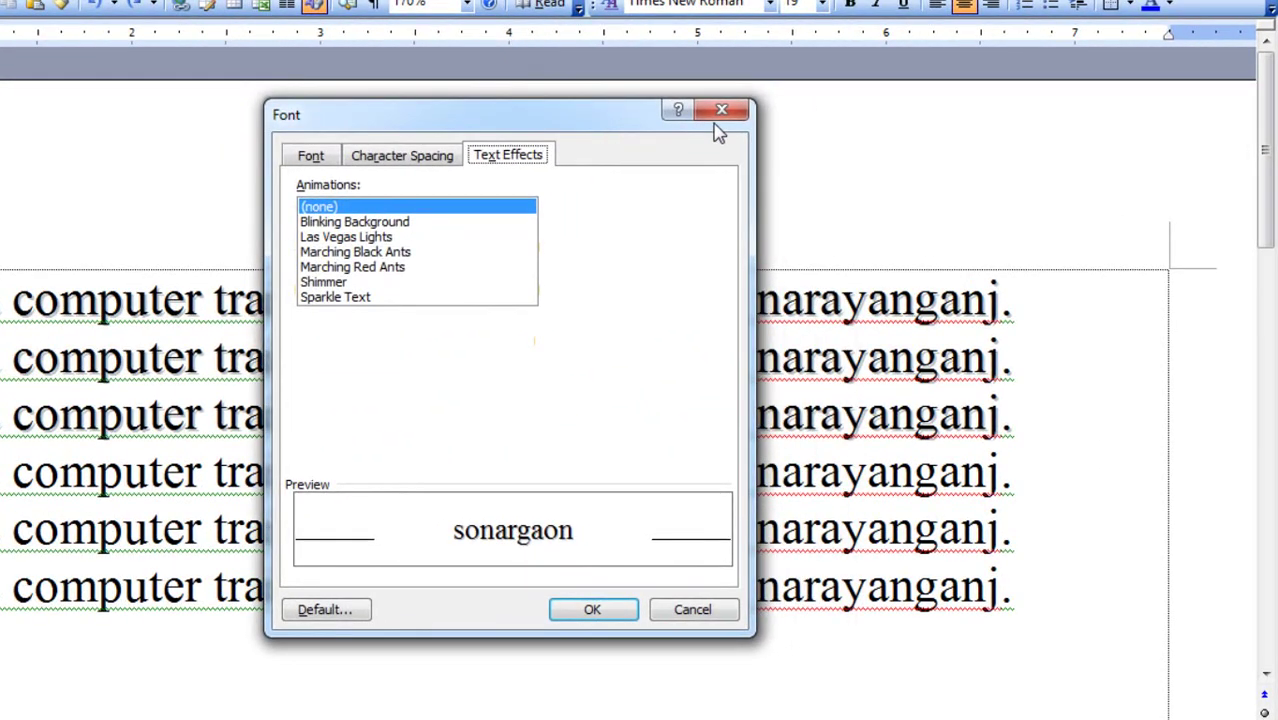
{"action": "left_click", "coordinate": [727, 115]}
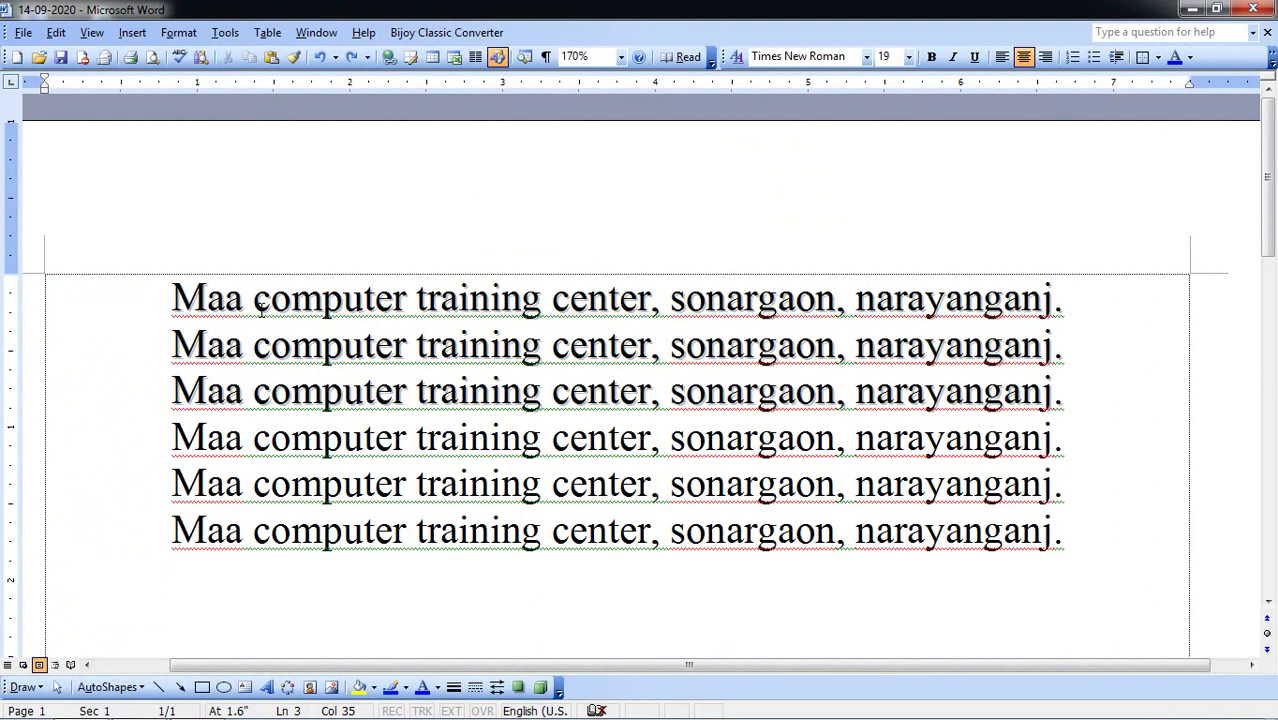
{"action": "left_click_drag", "start_coordinate": [254, 302], "coordinate": [406, 303]}
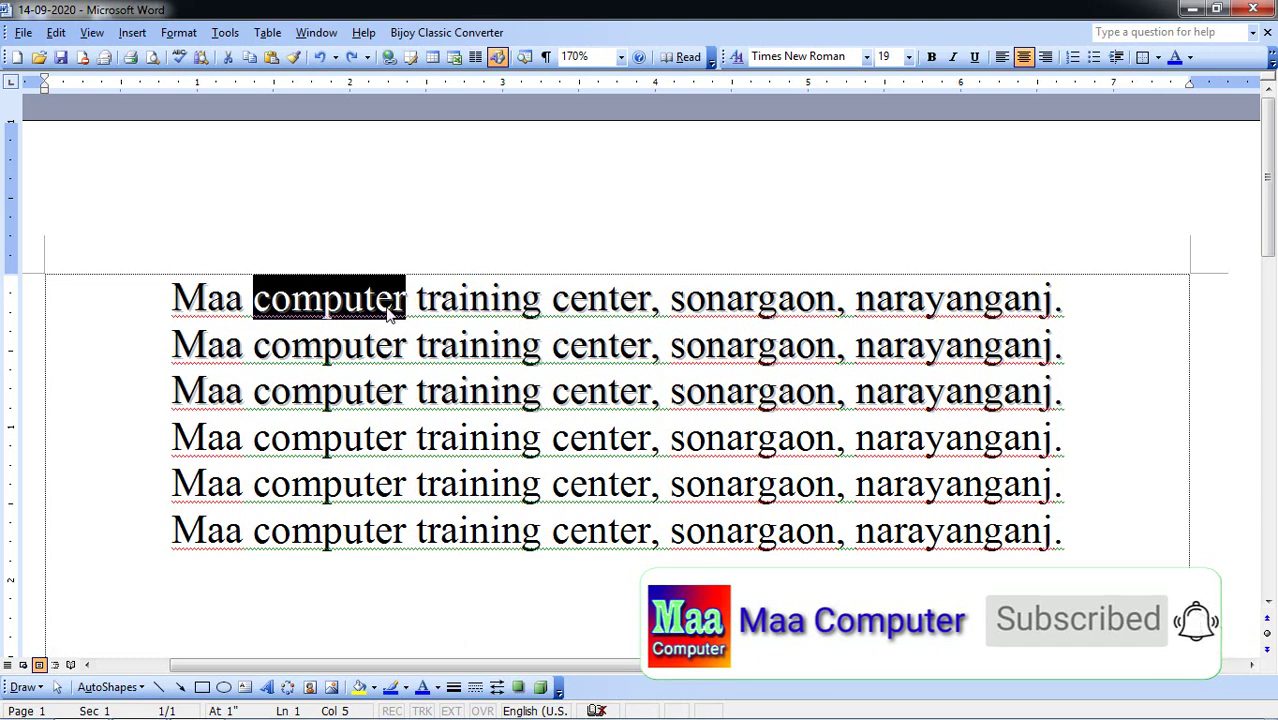
{"action": "left_click", "coordinate": [392, 312]}
{"action": "left_click_drag", "start_coordinate": [254, 302], "coordinate": [406, 305]}
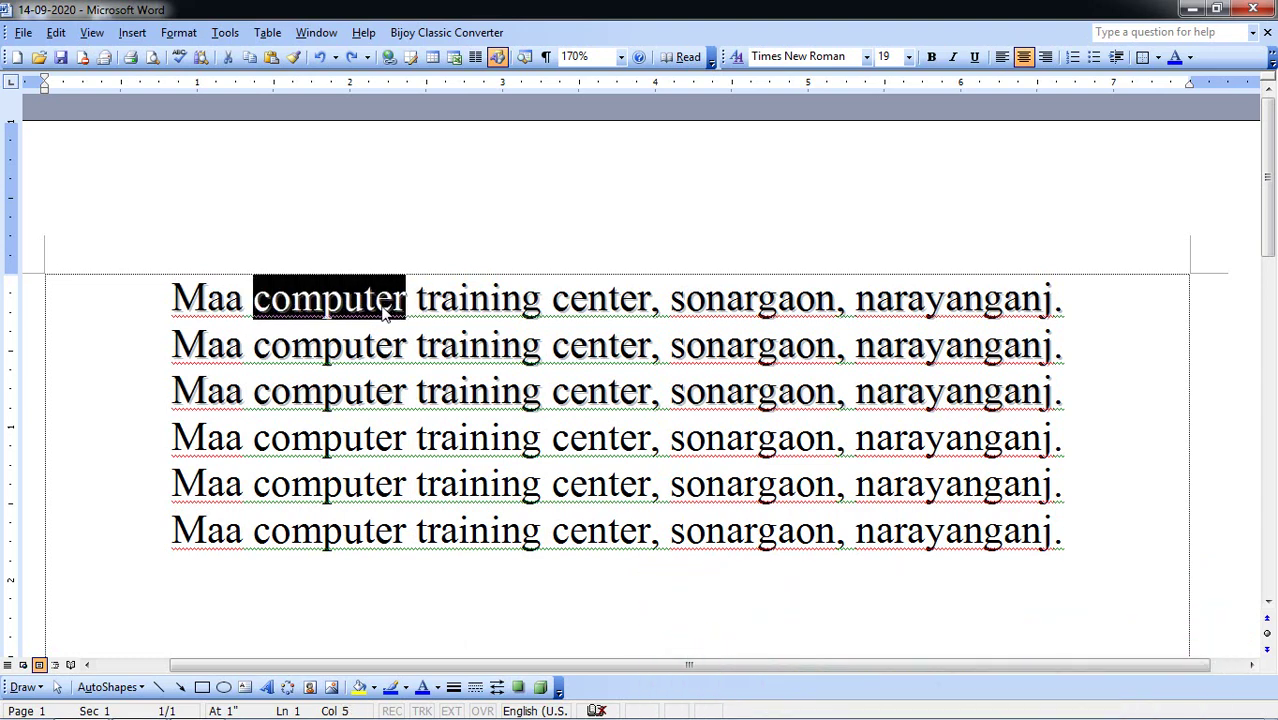
{"action": "left_click", "coordinate": [393, 308]}
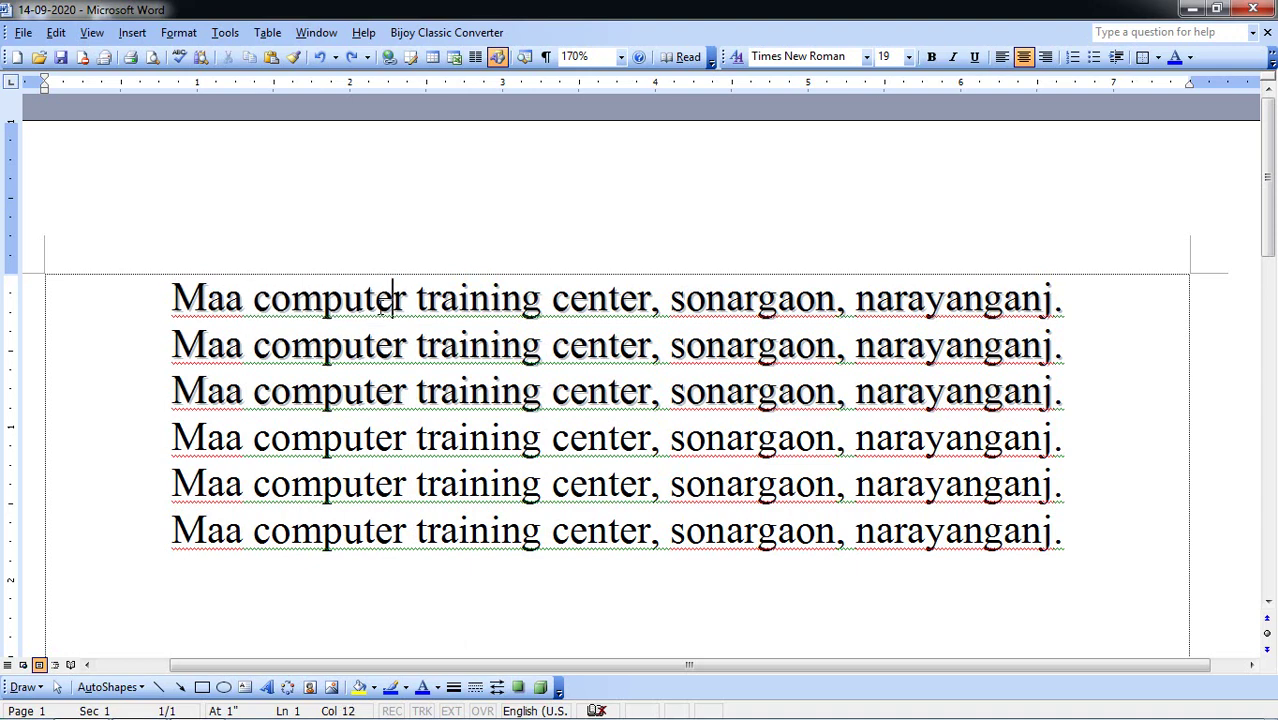
{"action": "left_click_drag", "start_coordinate": [268, 300], "coordinate": [172, 300]}
{"action": "left_click", "coordinate": [268, 300]}
- Apply the Blinking Background animation to "computer" in line 1, "sonargaon" in line 2, "training" in line 4 and "narayanganj." in line 6
{"action": "left_click_drag", "start_coordinate": [253, 300], "coordinate": [408, 300]}
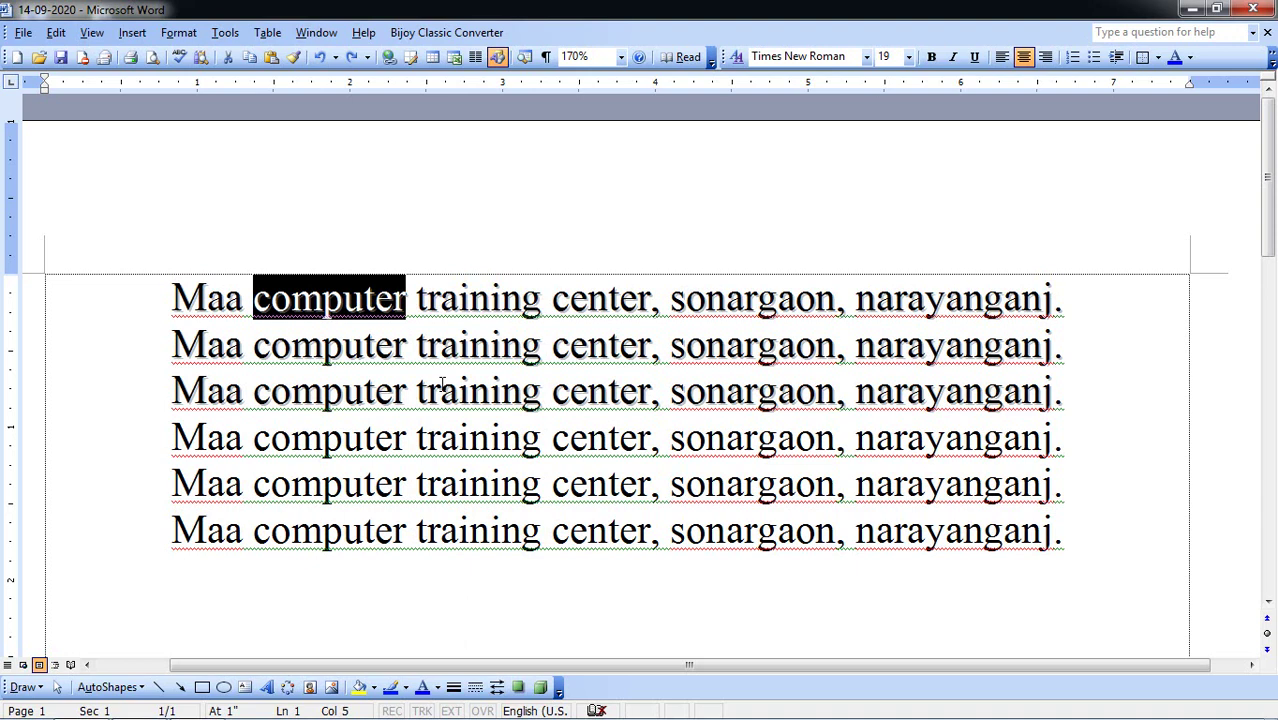
{"action": "left_click_drag", "start_coordinate": [670, 346], "coordinate": [836, 346], "text": "ctrl"}
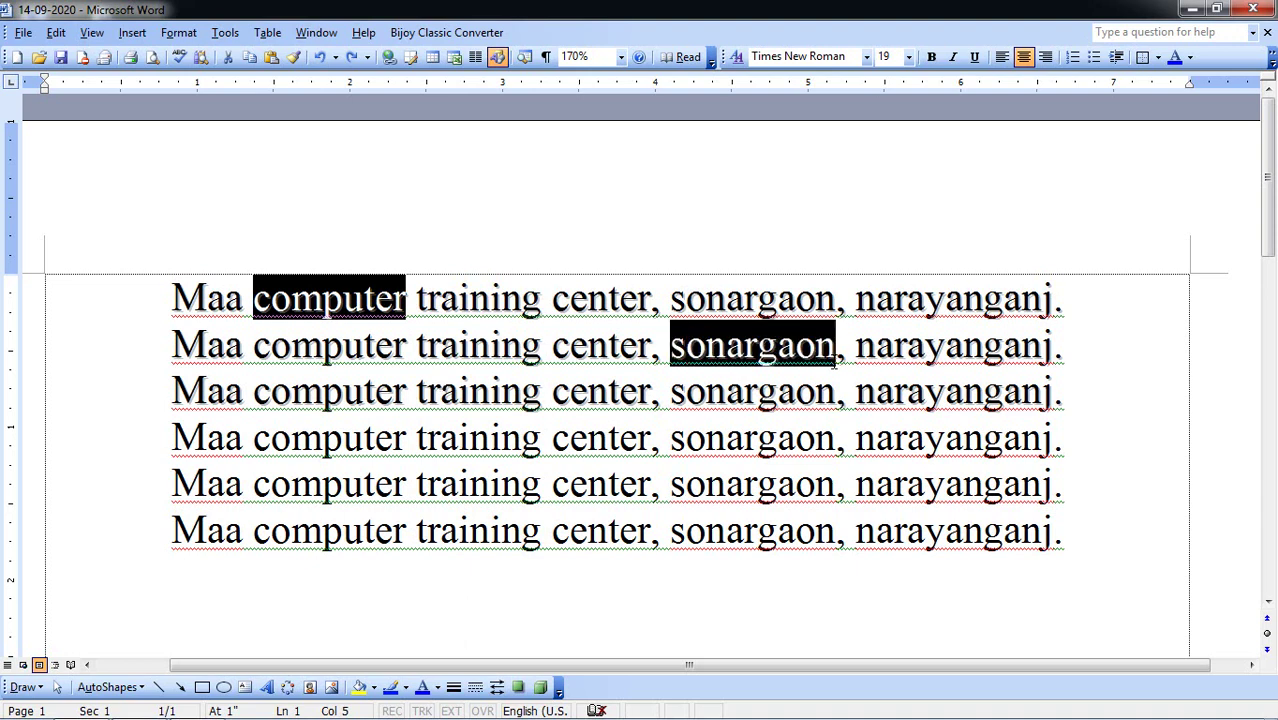
{"action": "left_click_drag", "start_coordinate": [416, 438], "coordinate": [545, 440], "text": "ctrl"}
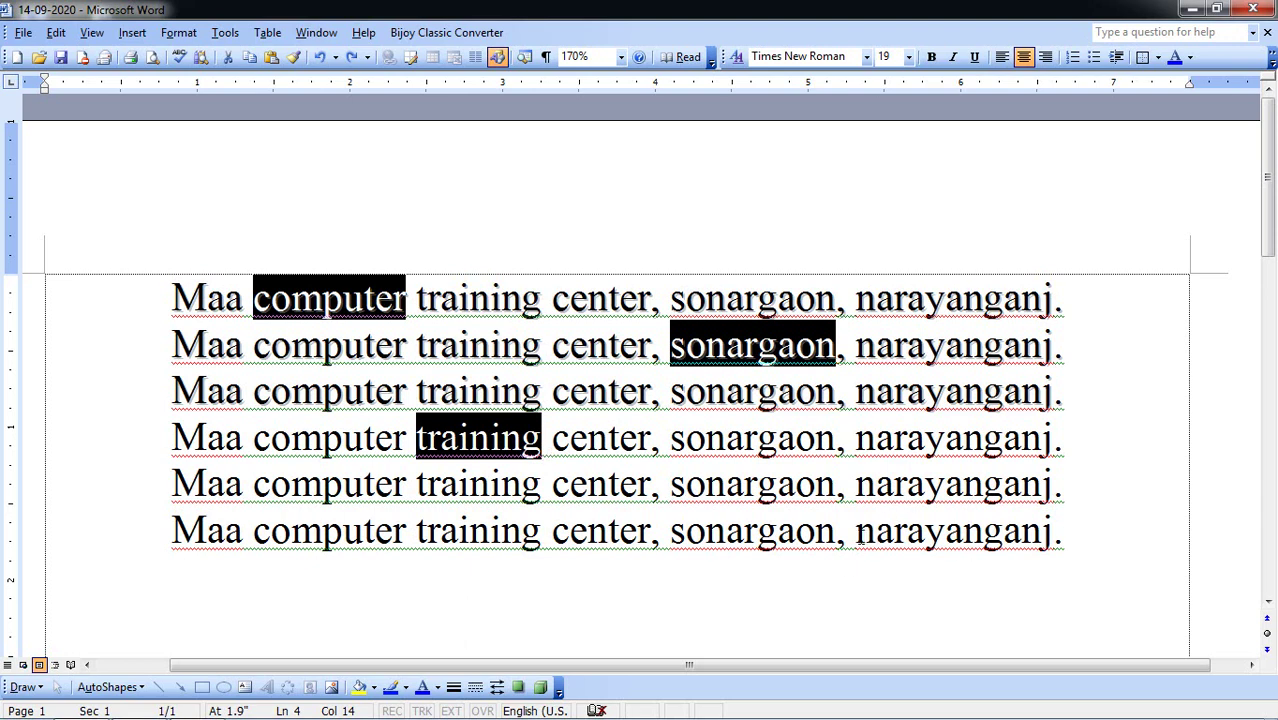
{"action": "left_click_drag", "start_coordinate": [858, 535], "coordinate": [1063, 541], "text": "ctrl"}
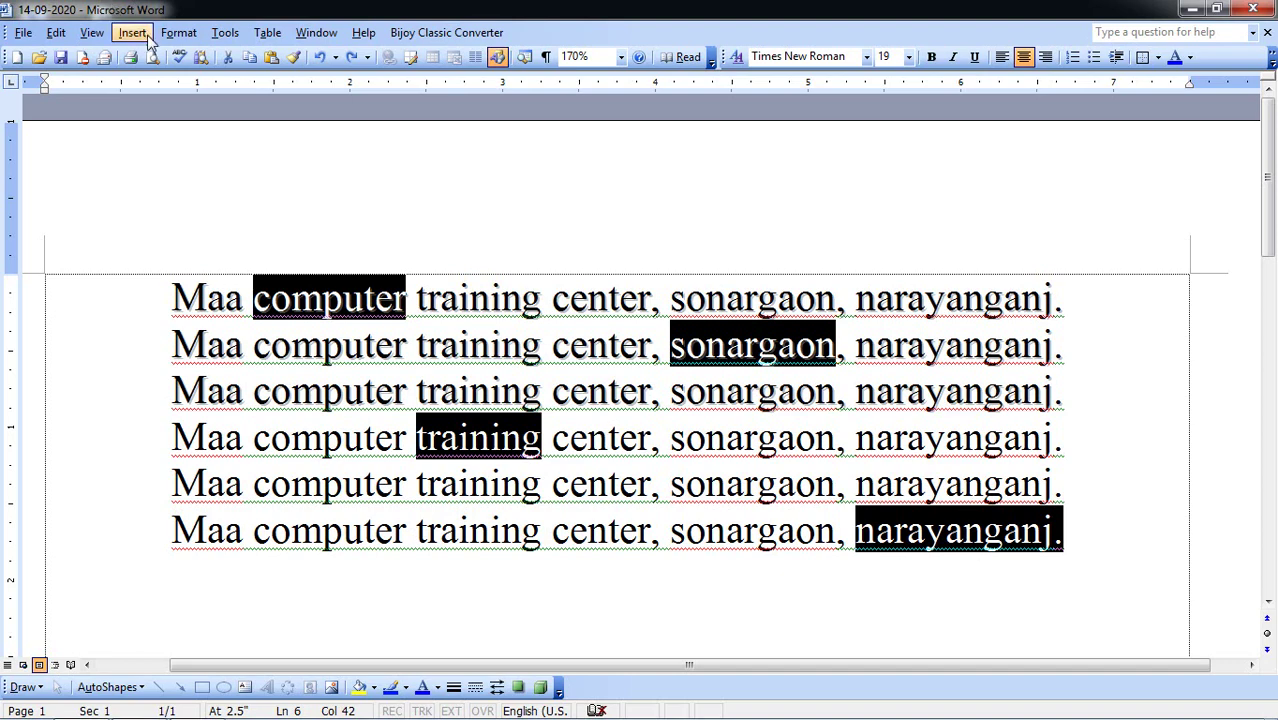
{"action": "left_click", "coordinate": [178, 32]}
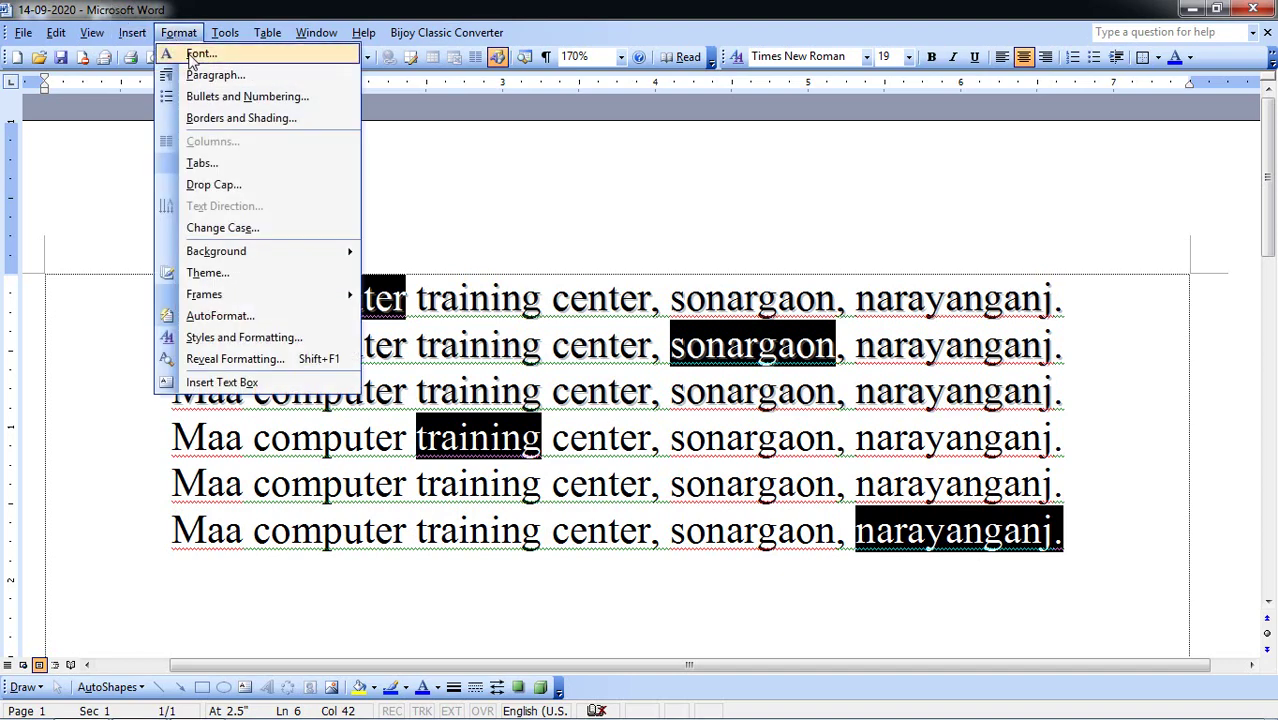
{"action": "left_click", "coordinate": [190, 50]}
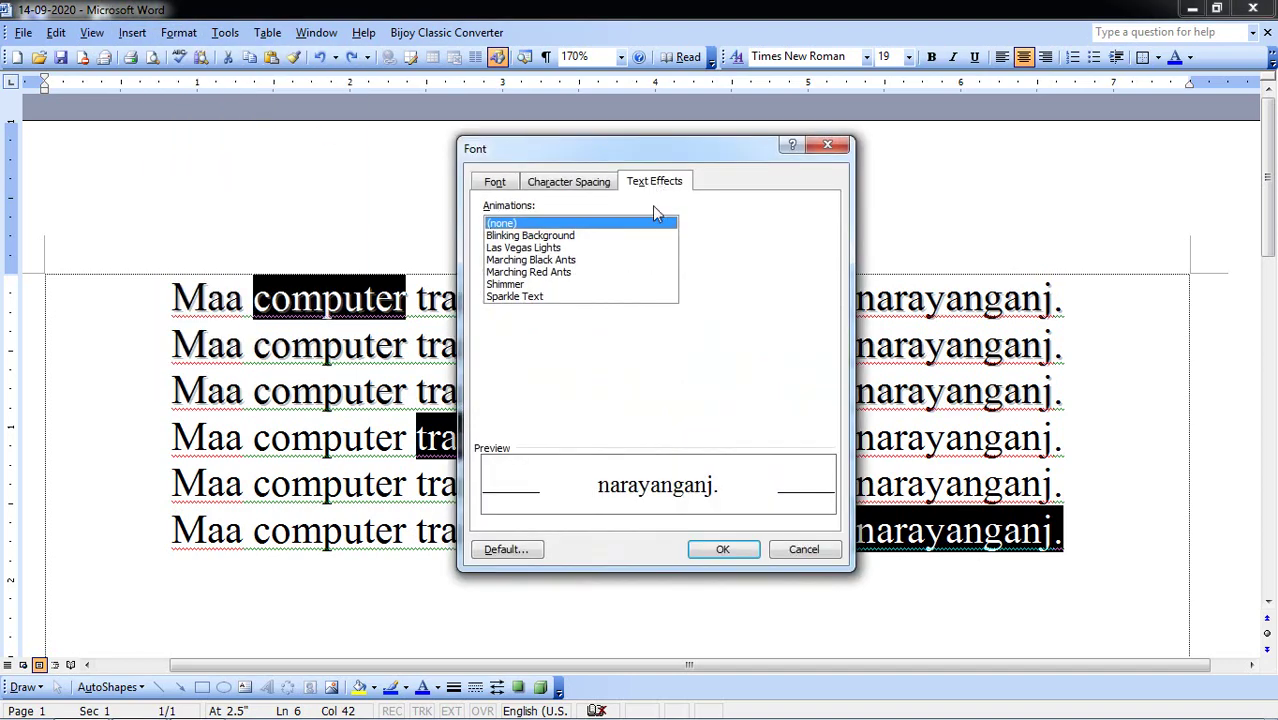
{"action": "left_click", "coordinate": [520, 236]}
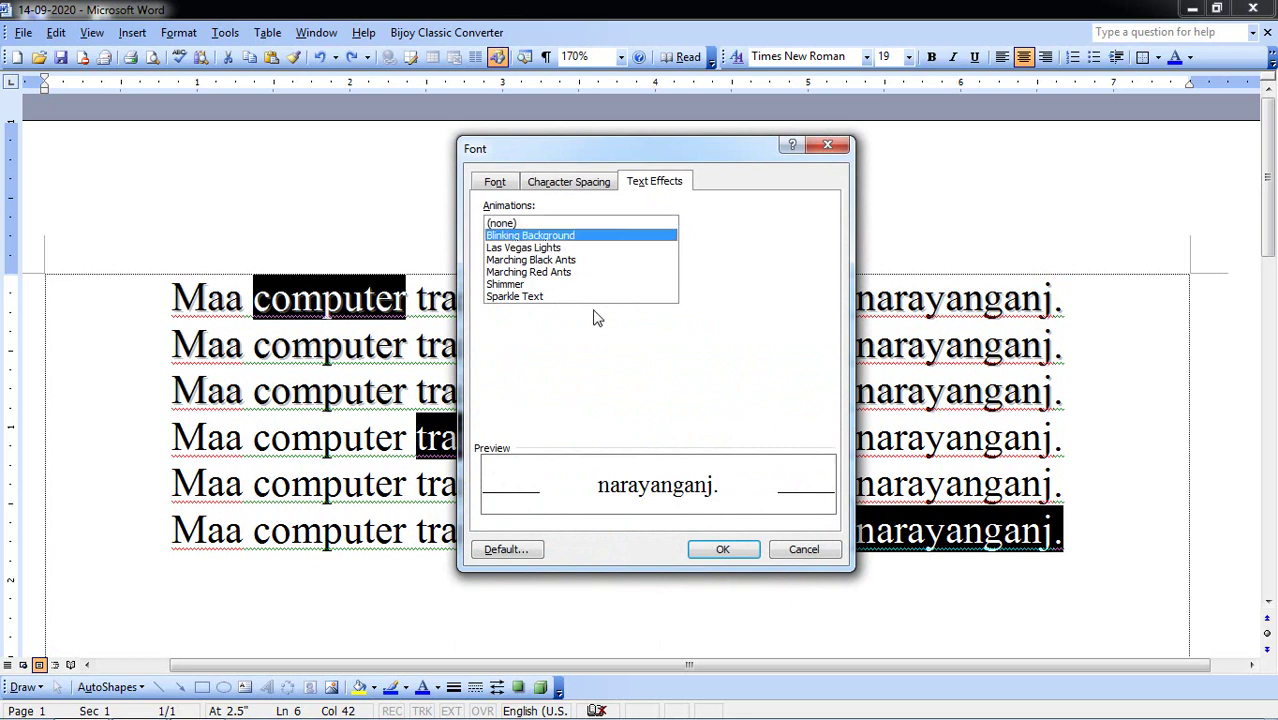
{"action": "left_click", "coordinate": [722, 550]}
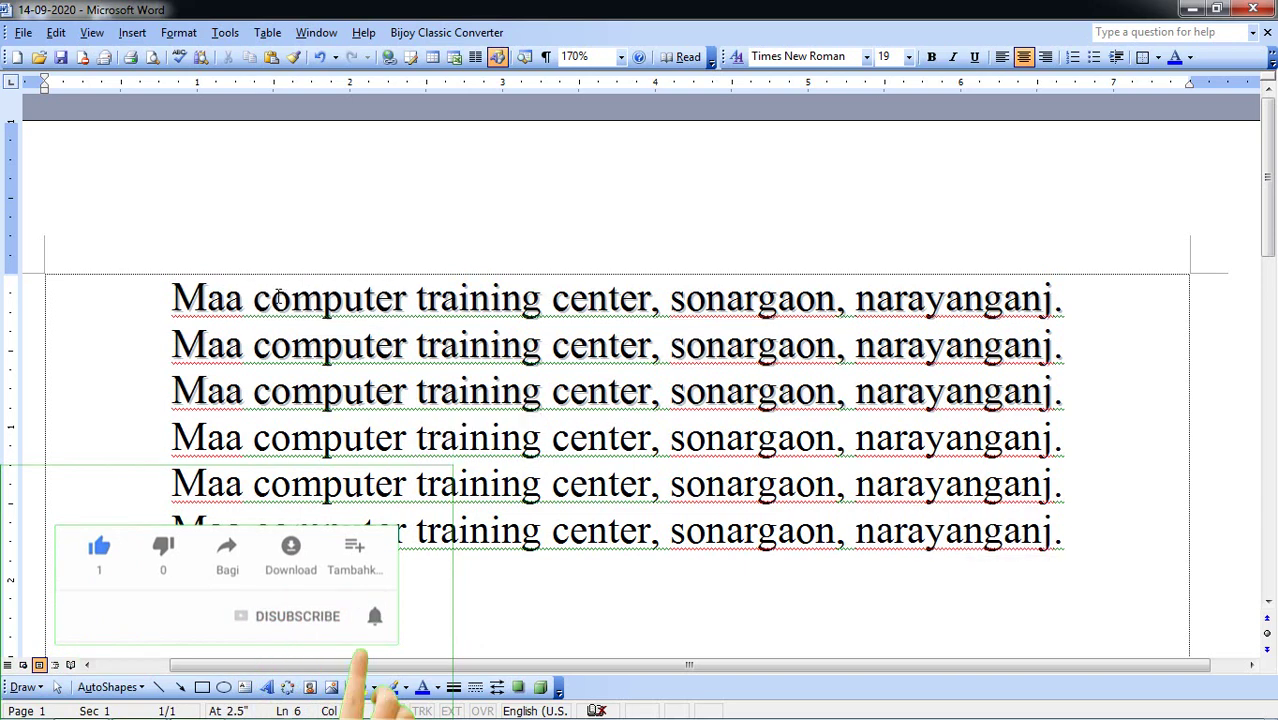
- Replace the word "computer" in the first line with "Laptop"
{"action": "left_click_drag", "start_coordinate": [252, 297], "coordinate": [410, 297]}
{"action": "type", "text": "L"}
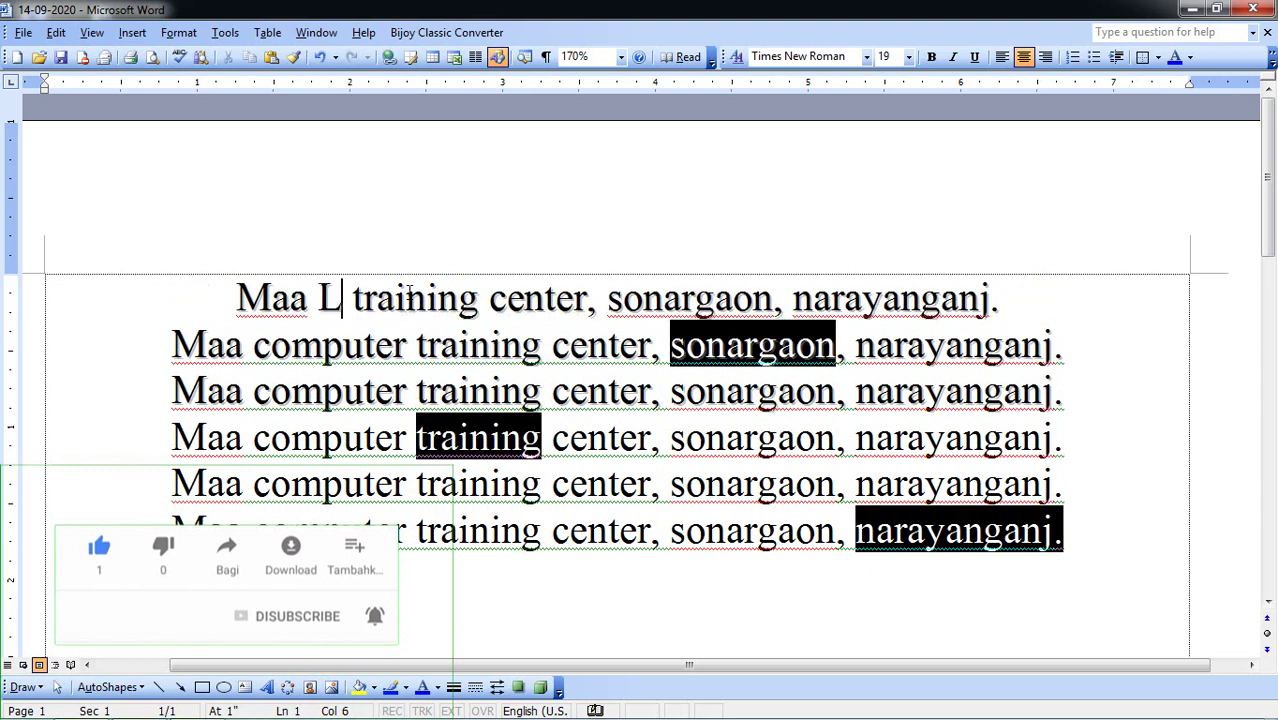
{"action": "type", "text": "aptop"}
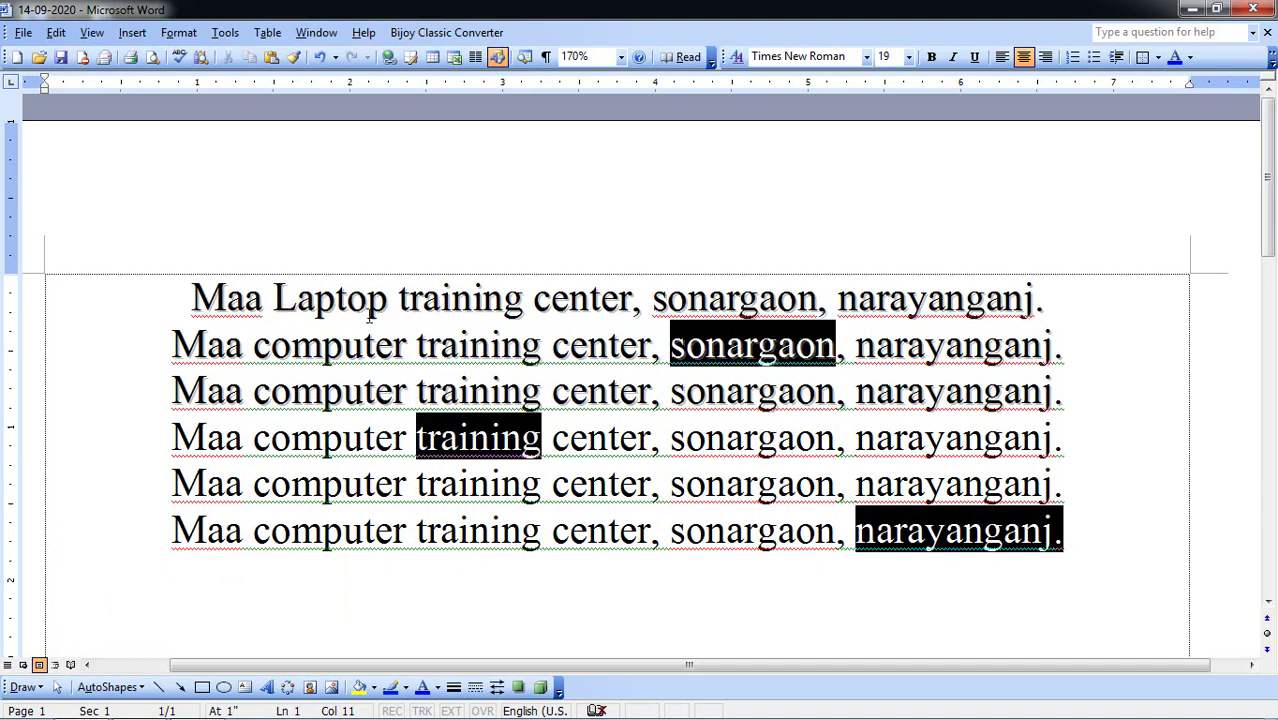
- Replace the word "sonargaon" in the second line with "Rupganj"
{"action": "left_click", "coordinate": [710, 344]}
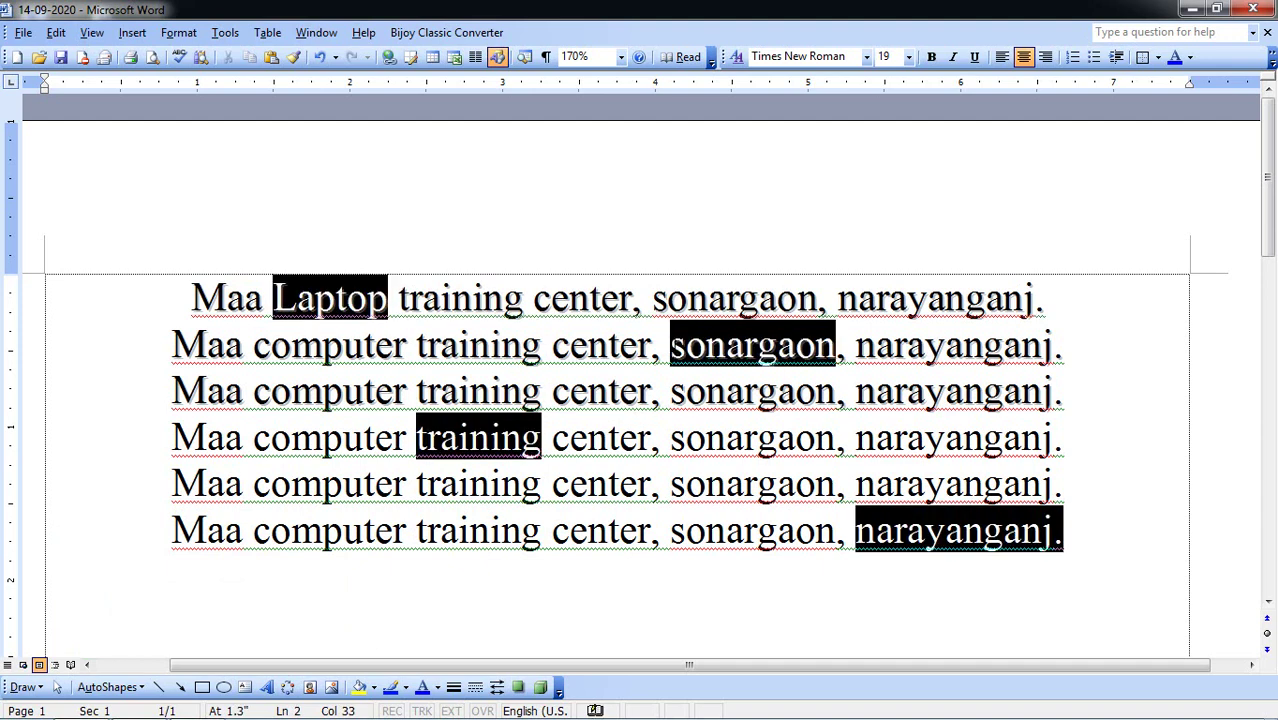
{"action": "left_click_drag", "start_coordinate": [669, 344], "coordinate": [834, 345]}
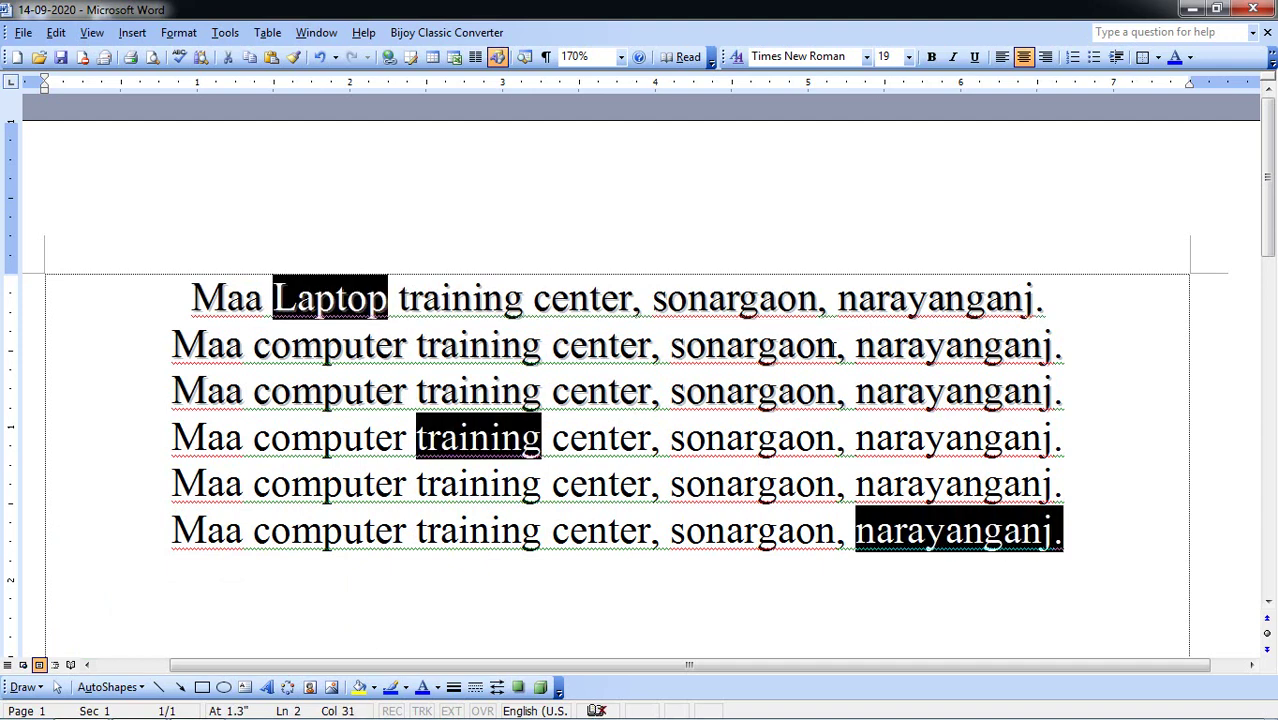
{"action": "type", "text": "Rupga"}
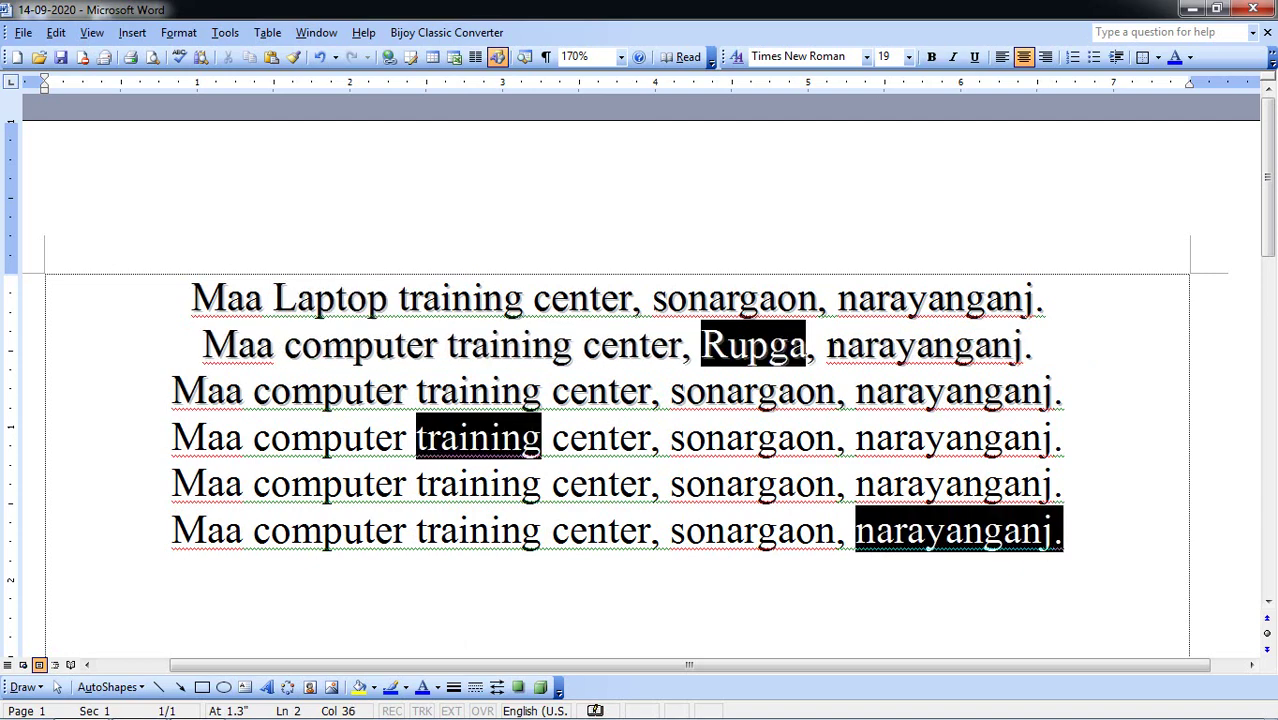
{"action": "type", "text": "nj"}
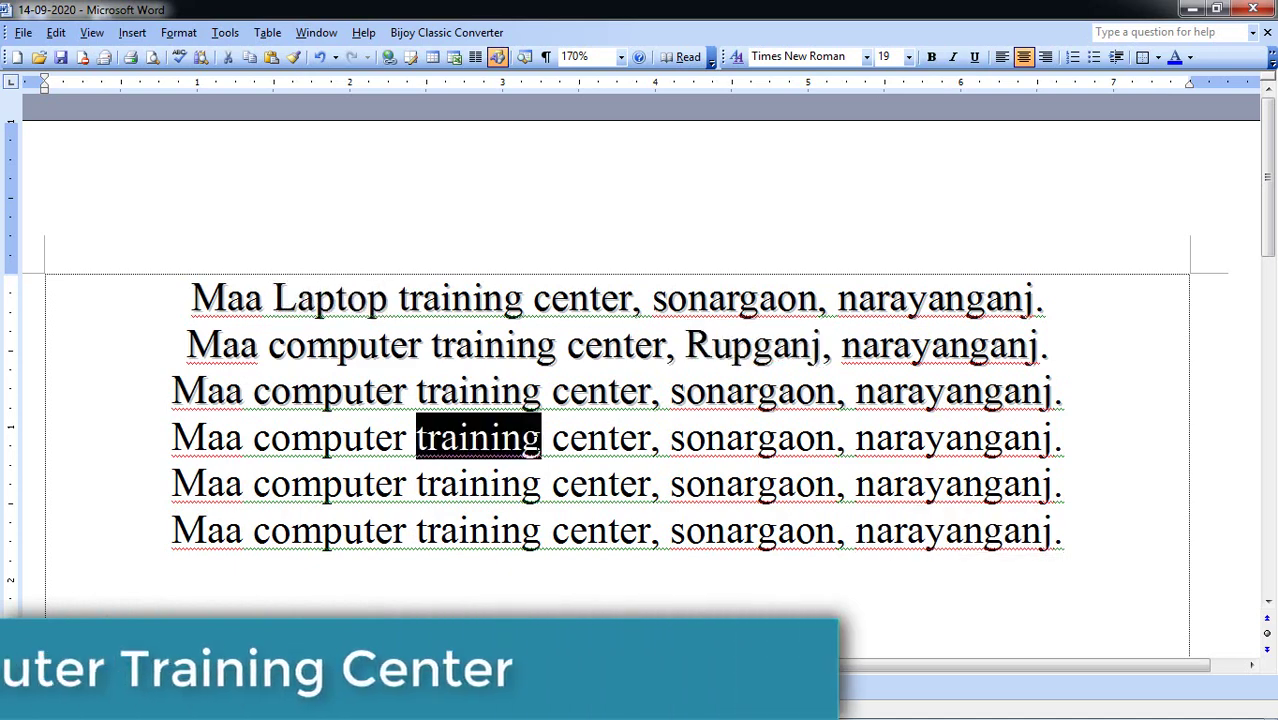
- Replace the word "training" in the fourth line with "institute"
{"action": "type", "text": "i"}
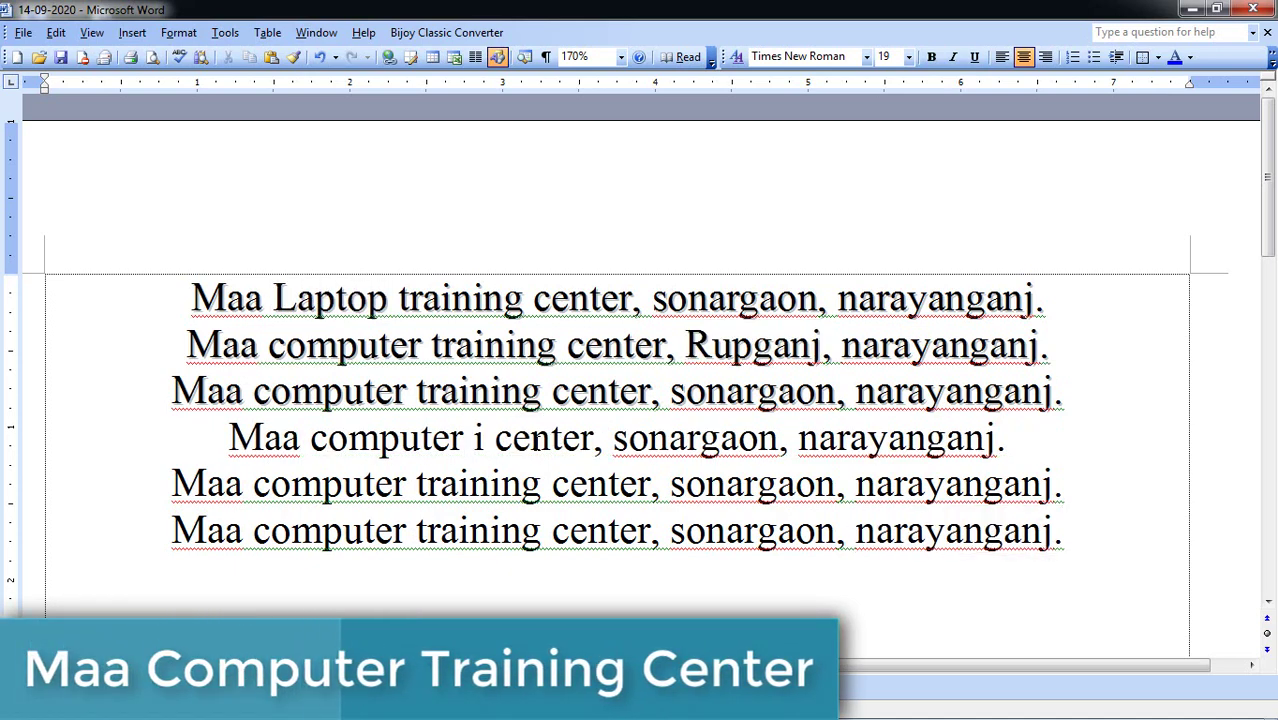
{"action": "type", "text": "nstitu"}
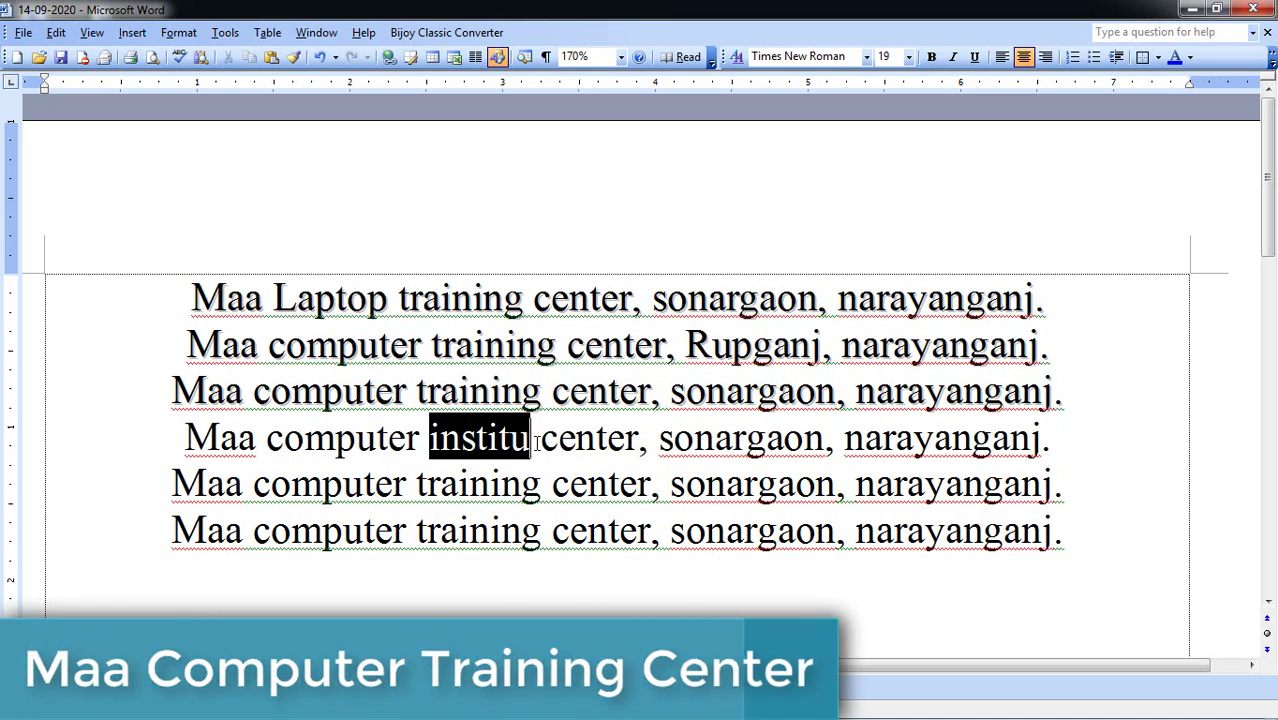
{"action": "type", "text": "te"}
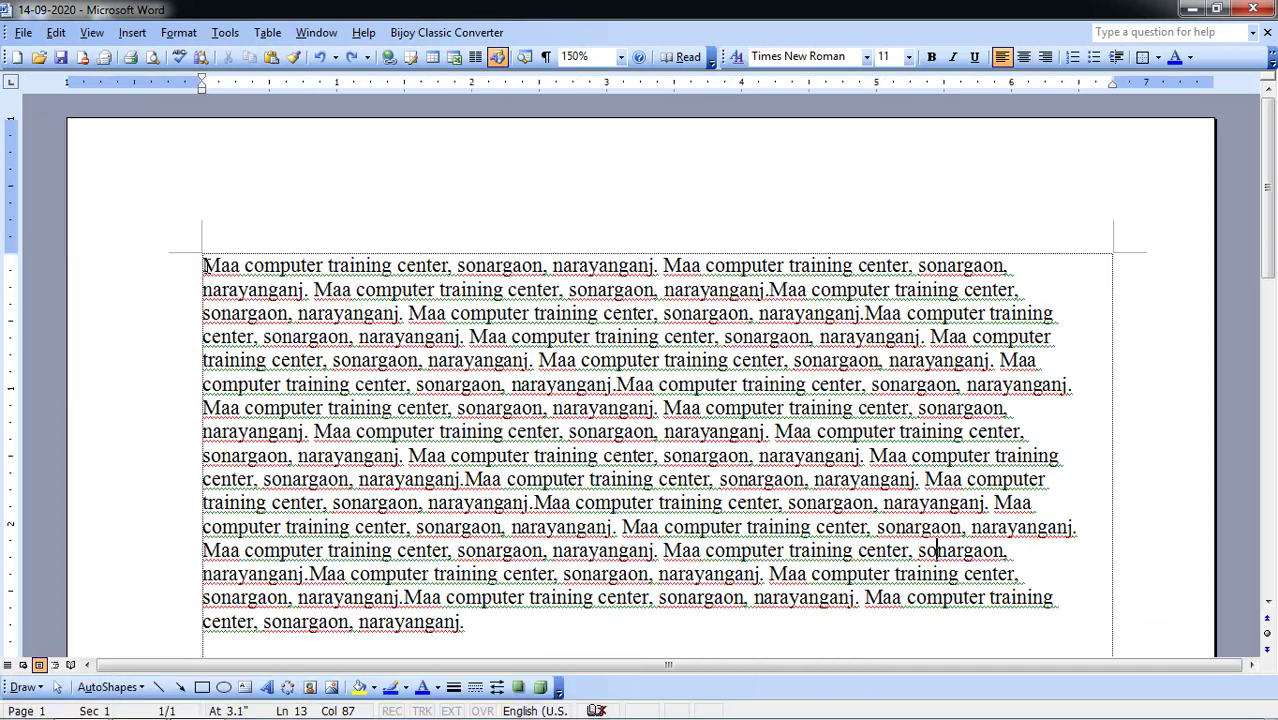
- Justify the whole paragraph with 1.5 line spacing through the Paragraph dialog, and undo the change
{"action": "left_click_drag", "start_coordinate": [204, 265], "coordinate": [350, 621]}
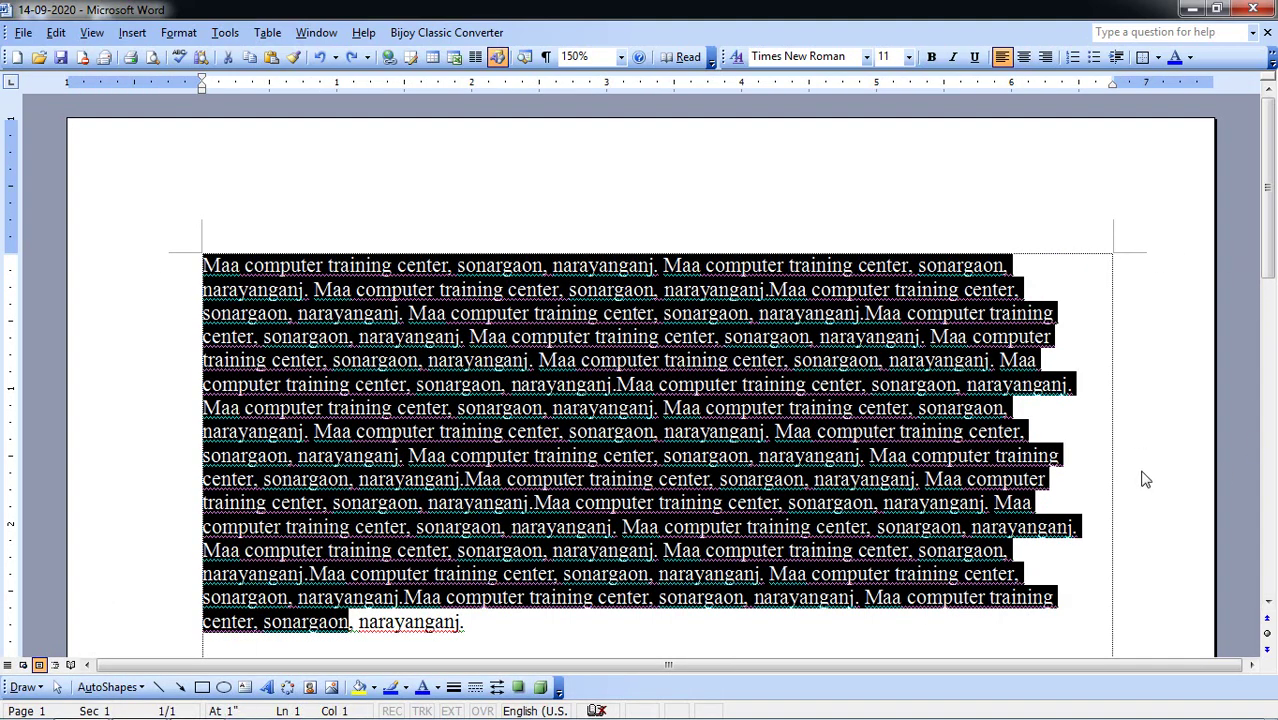
{"action": "left_click", "coordinate": [462, 533]}
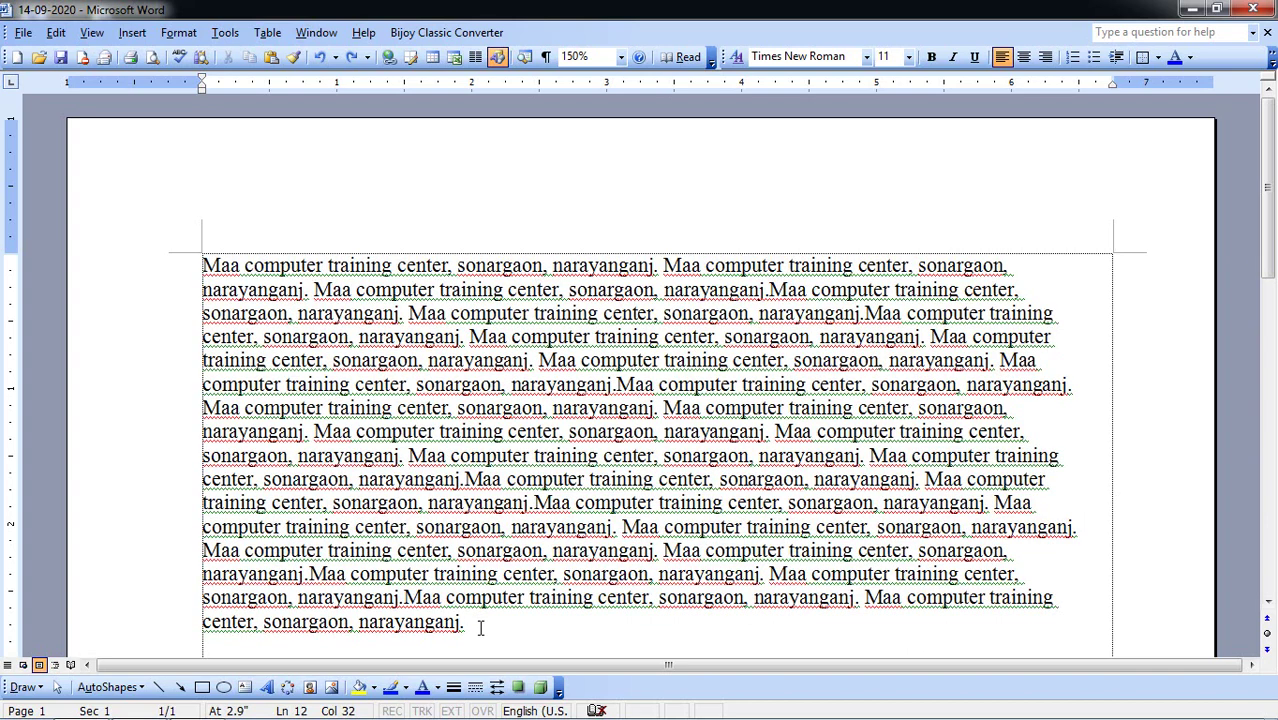
{"action": "left_click_drag", "start_coordinate": [480, 627], "coordinate": [165, 80]}
{"action": "left_click", "coordinate": [193, 35]}
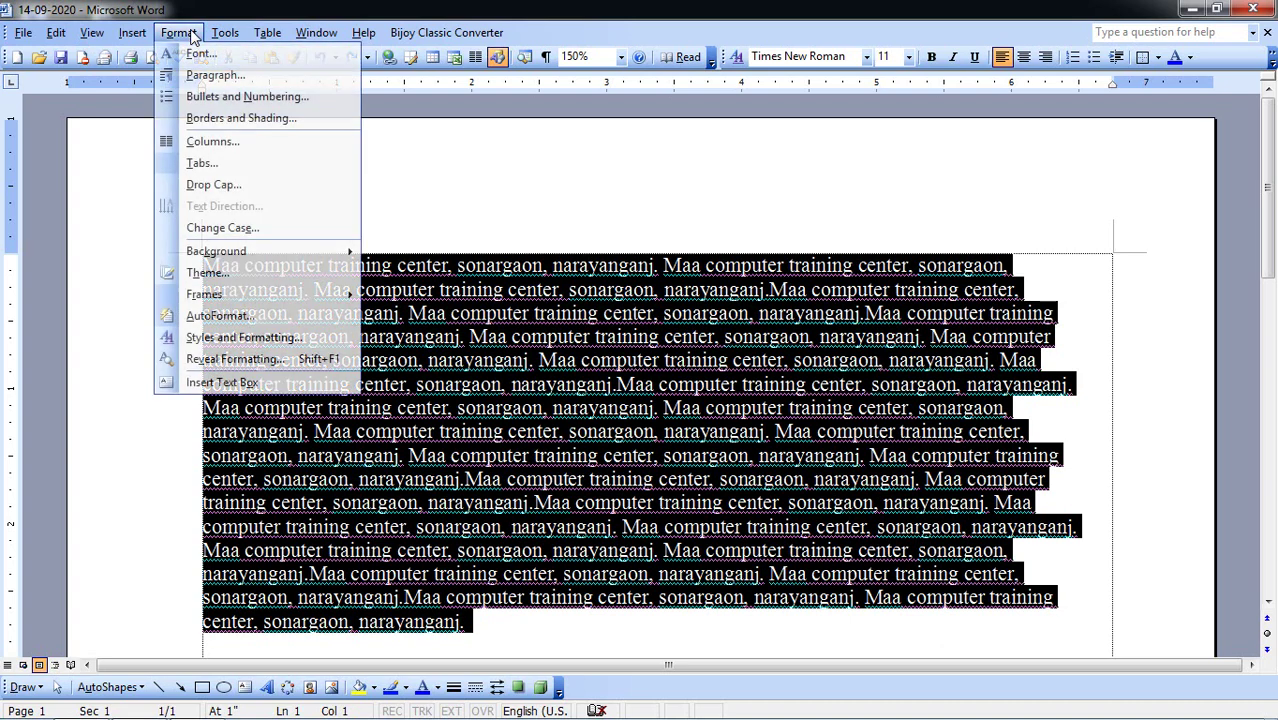
{"action": "left_click", "coordinate": [198, 77]}
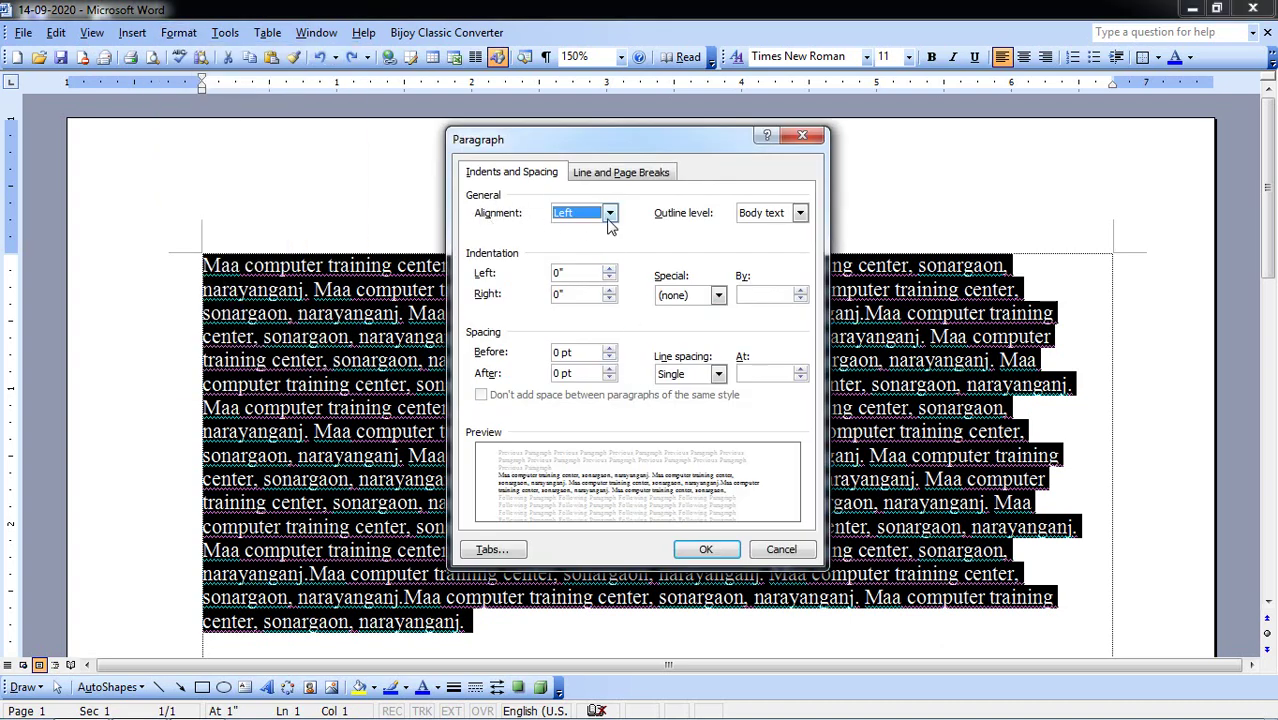
{"action": "left_click", "coordinate": [610, 220]}
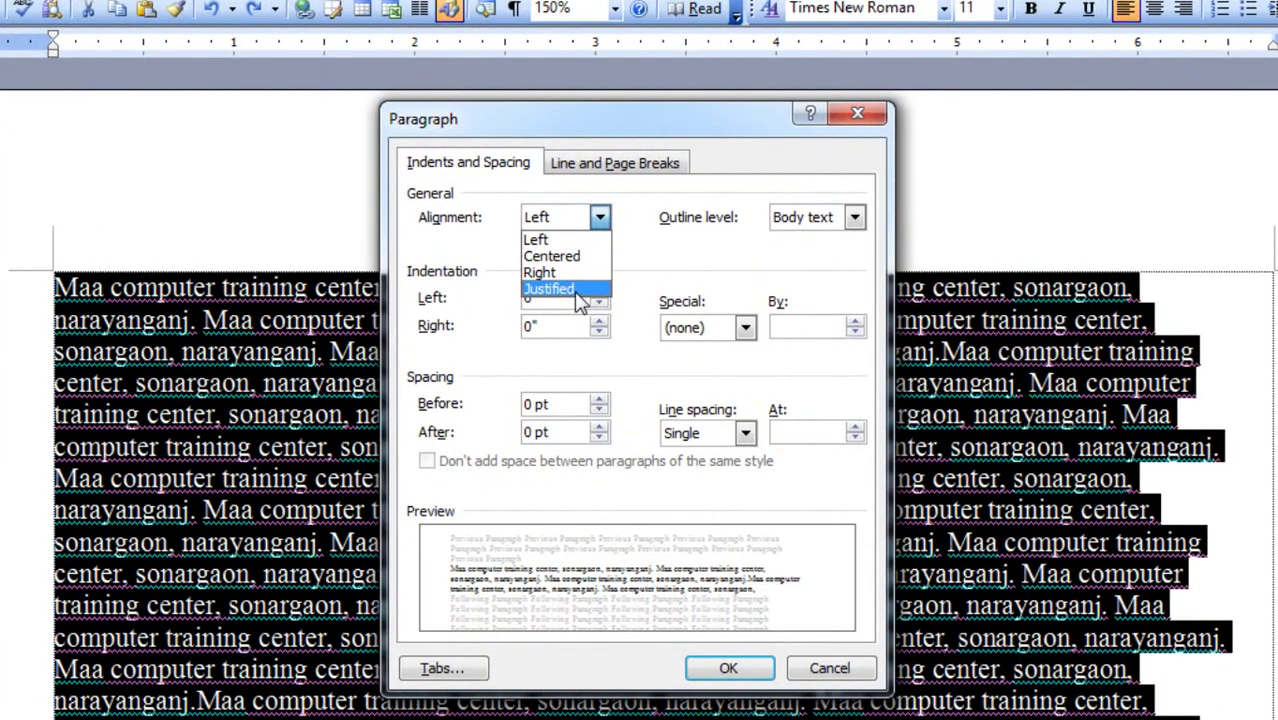
{"action": "left_click", "coordinate": [577, 290]}
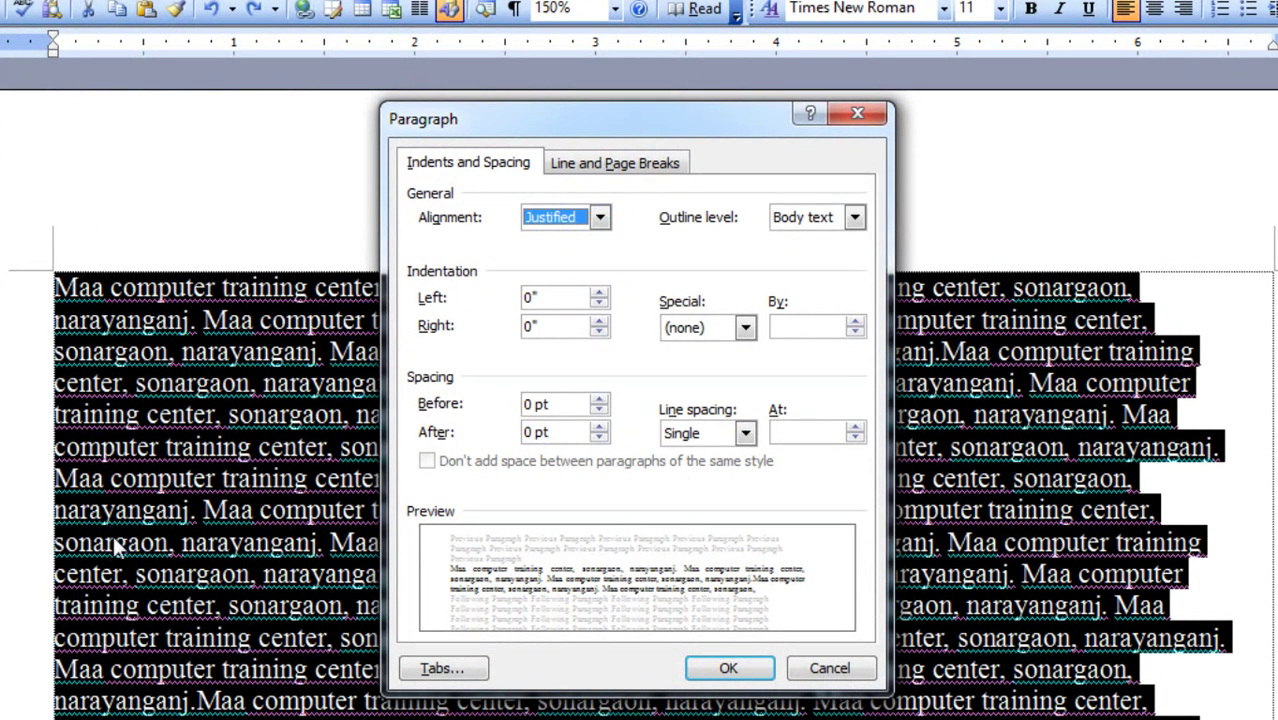
{"action": "left_click", "coordinate": [745, 433]}
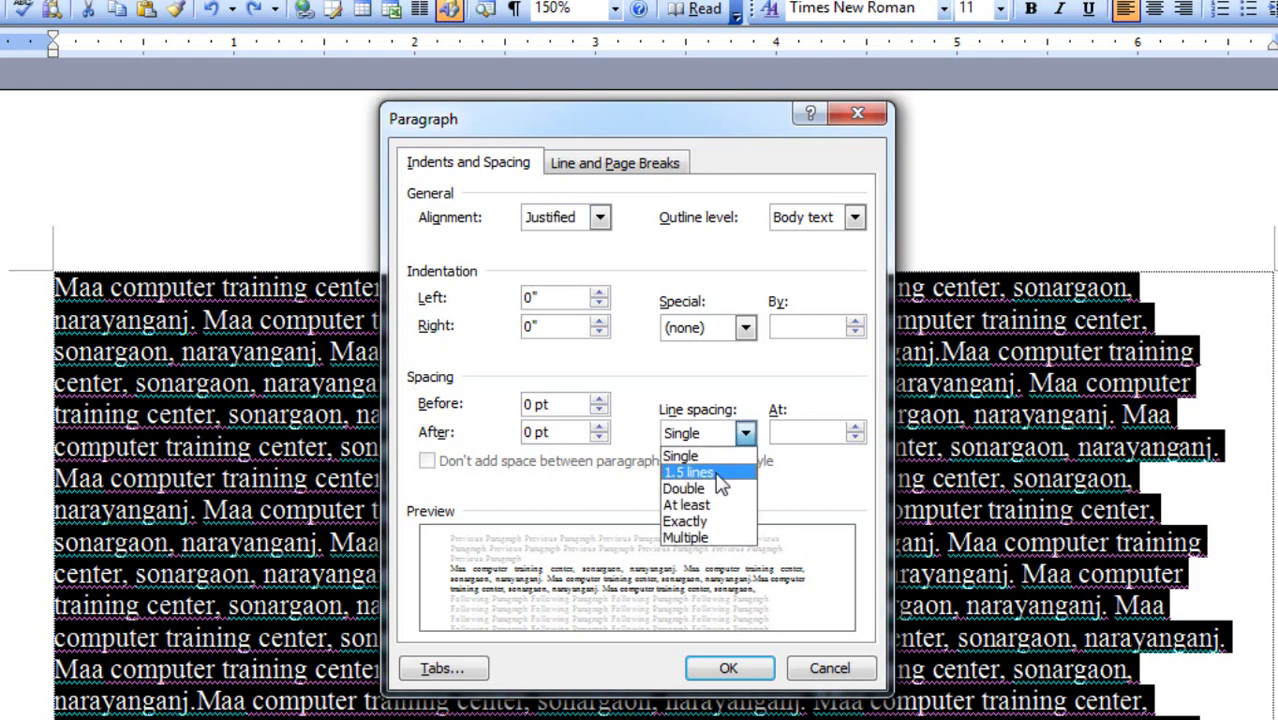
{"action": "left_click", "coordinate": [717, 474]}
{"action": "left_click", "coordinate": [726, 662]}
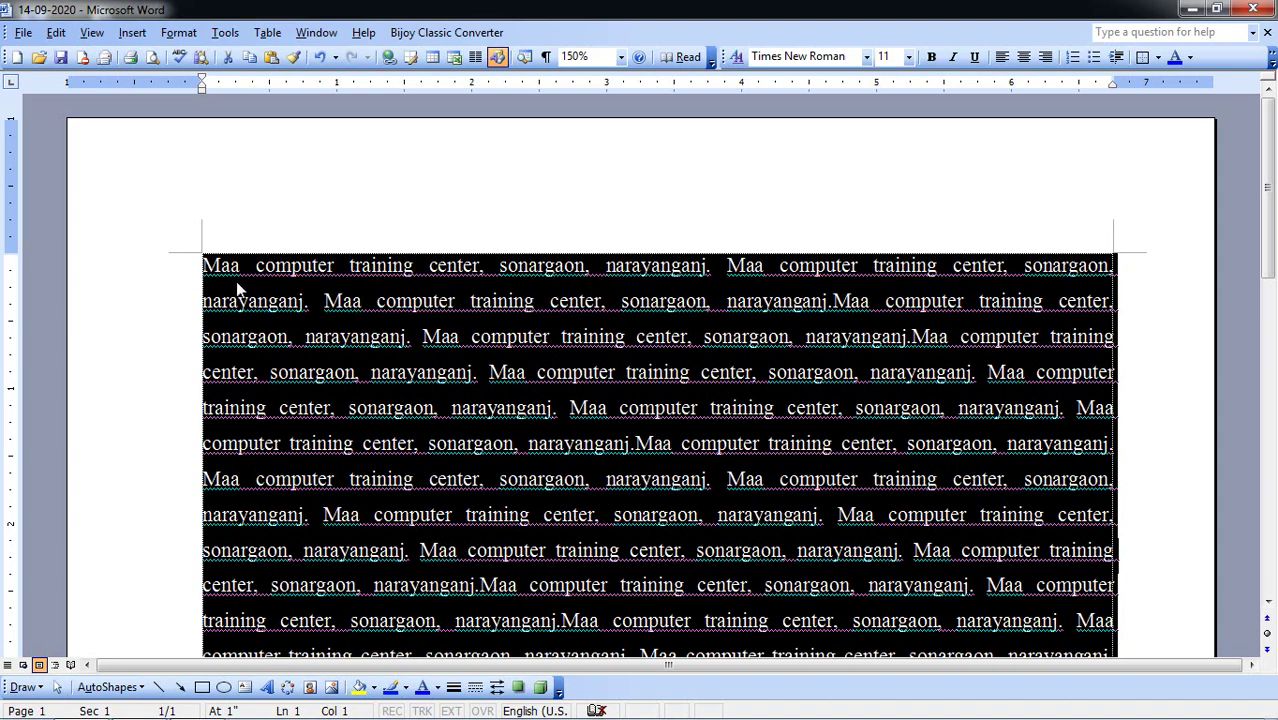
{"action": "key", "text": "ctrl+z"}
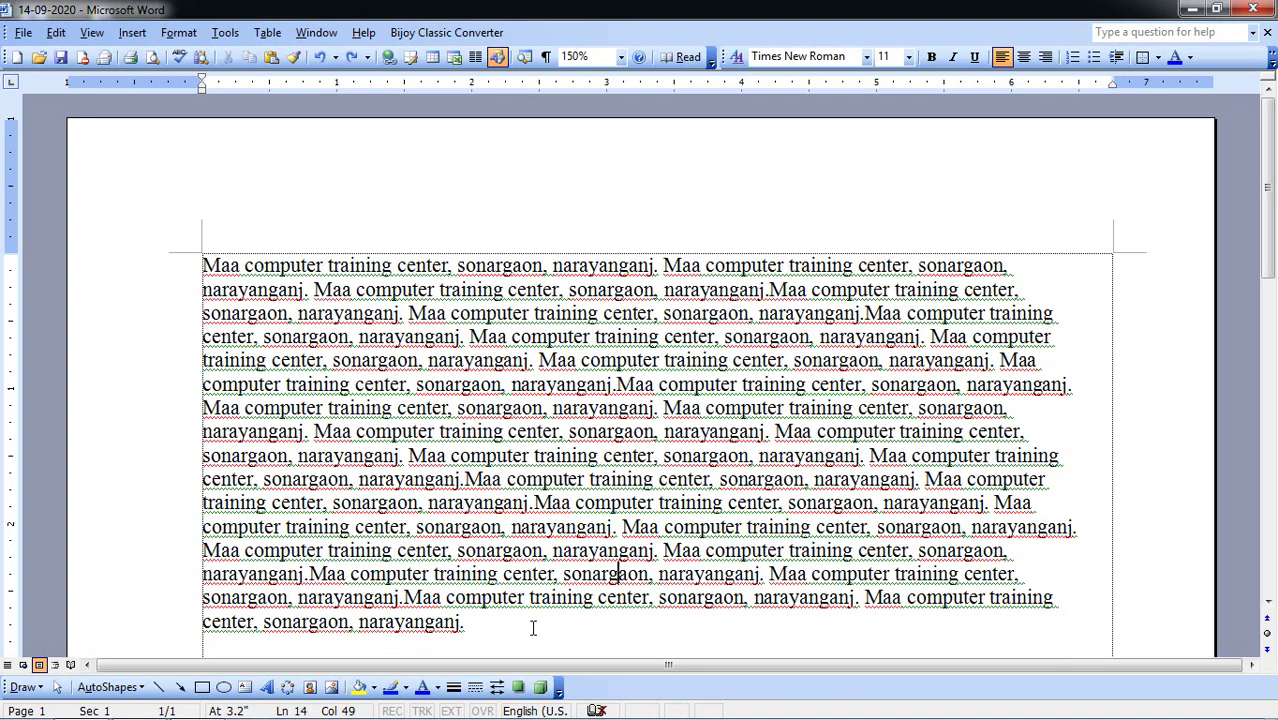
- Justify the whole paragraph and set its line spacing to 1.5 lines, double and finally single, and deselect it
{"action": "left_click_drag", "start_coordinate": [532, 625], "coordinate": [156, 267]}
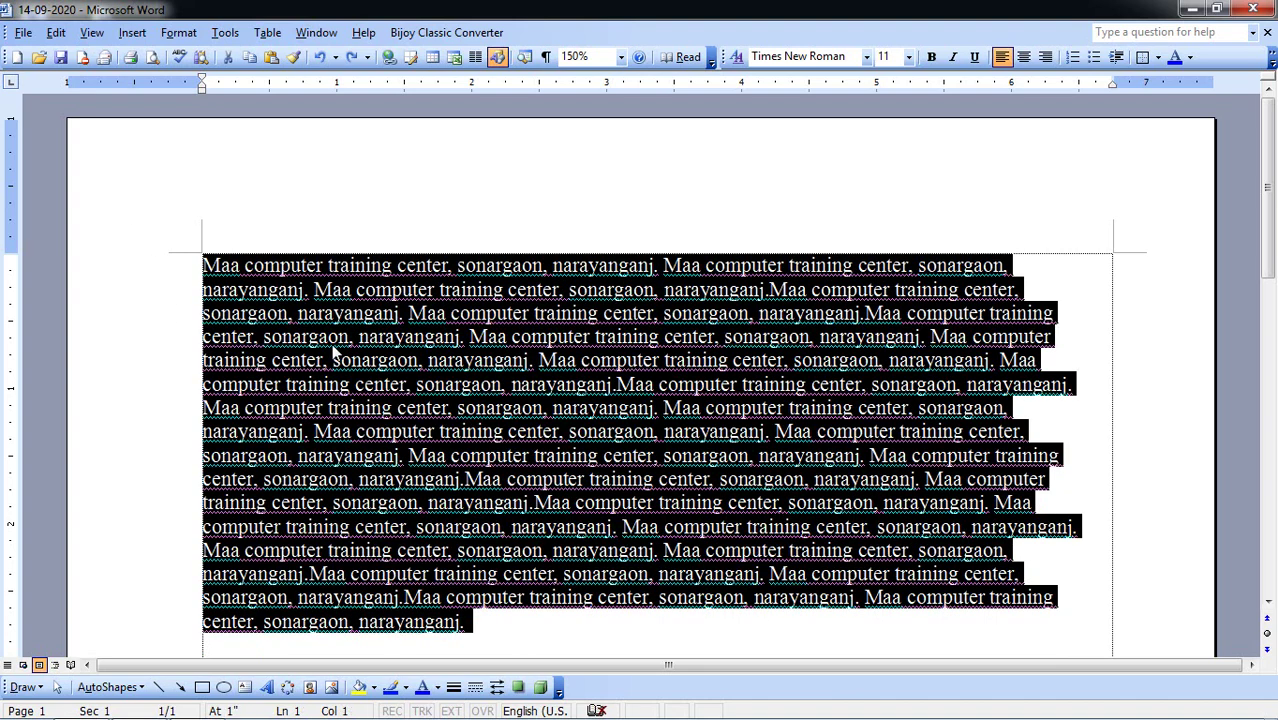
{"action": "key", "text": "ctrl+j"}
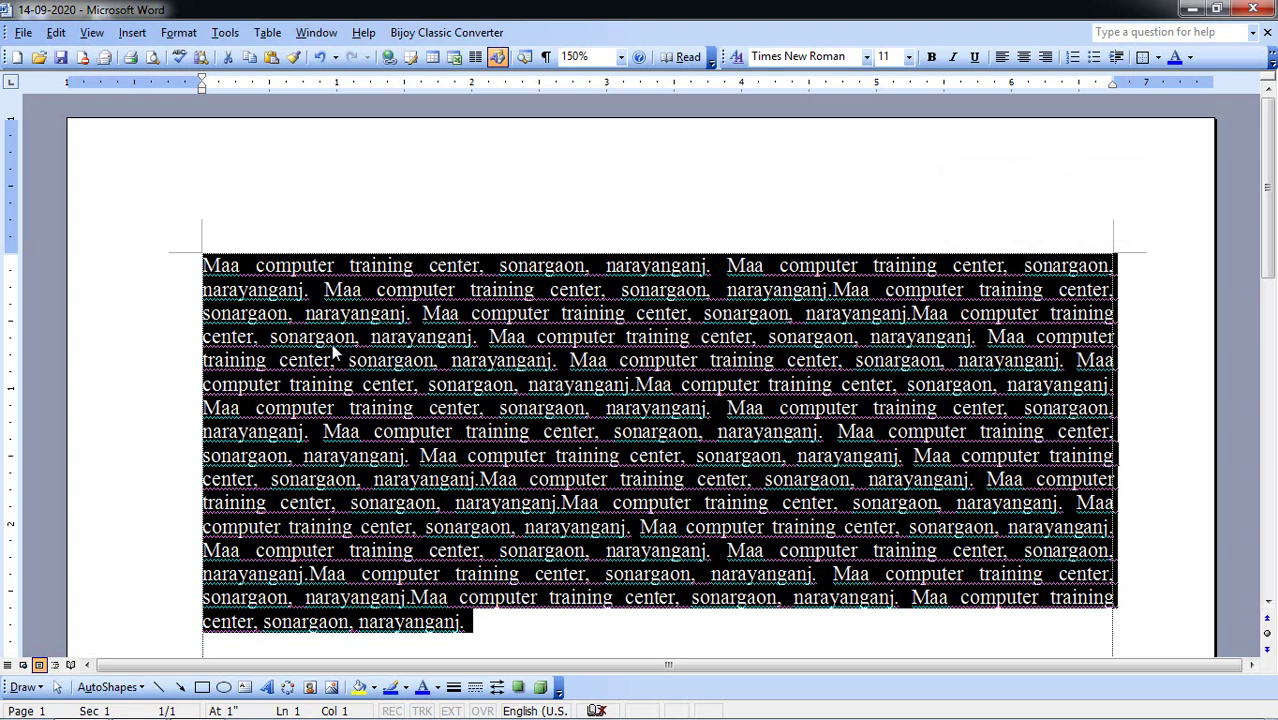
{"action": "key", "text": "ctrl+5"}
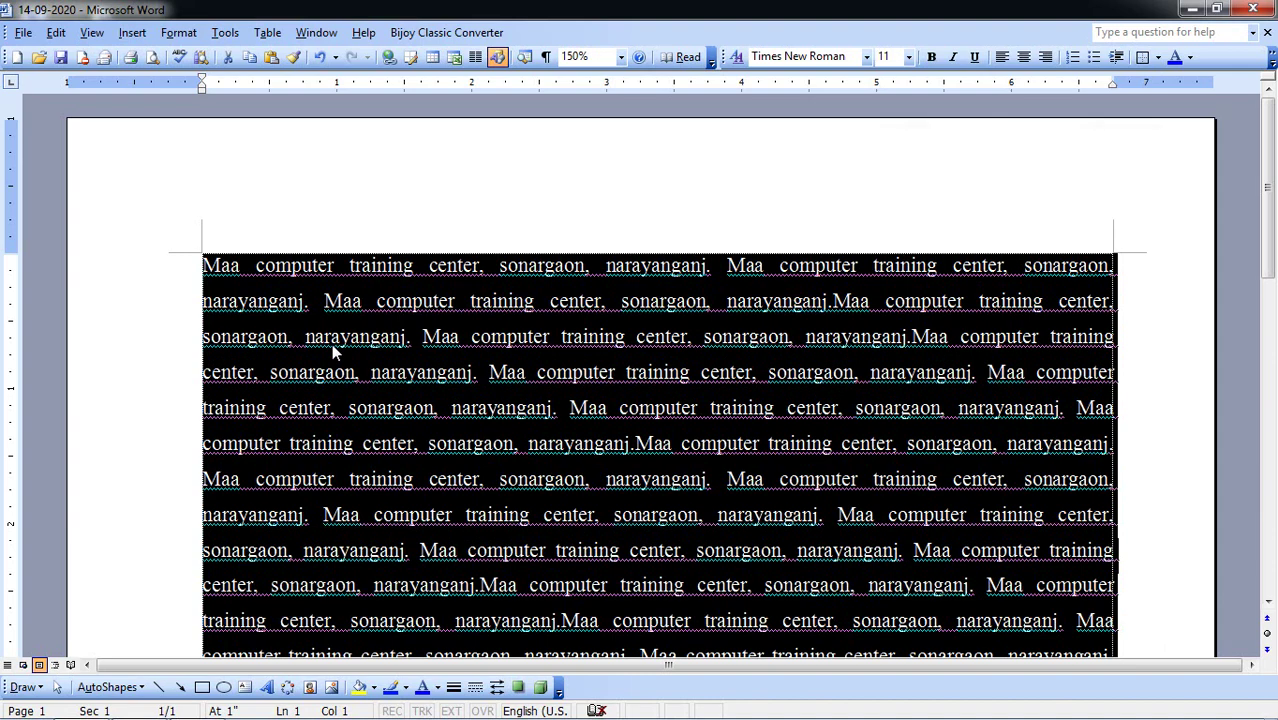
{"action": "key", "text": "ctrl+2"}
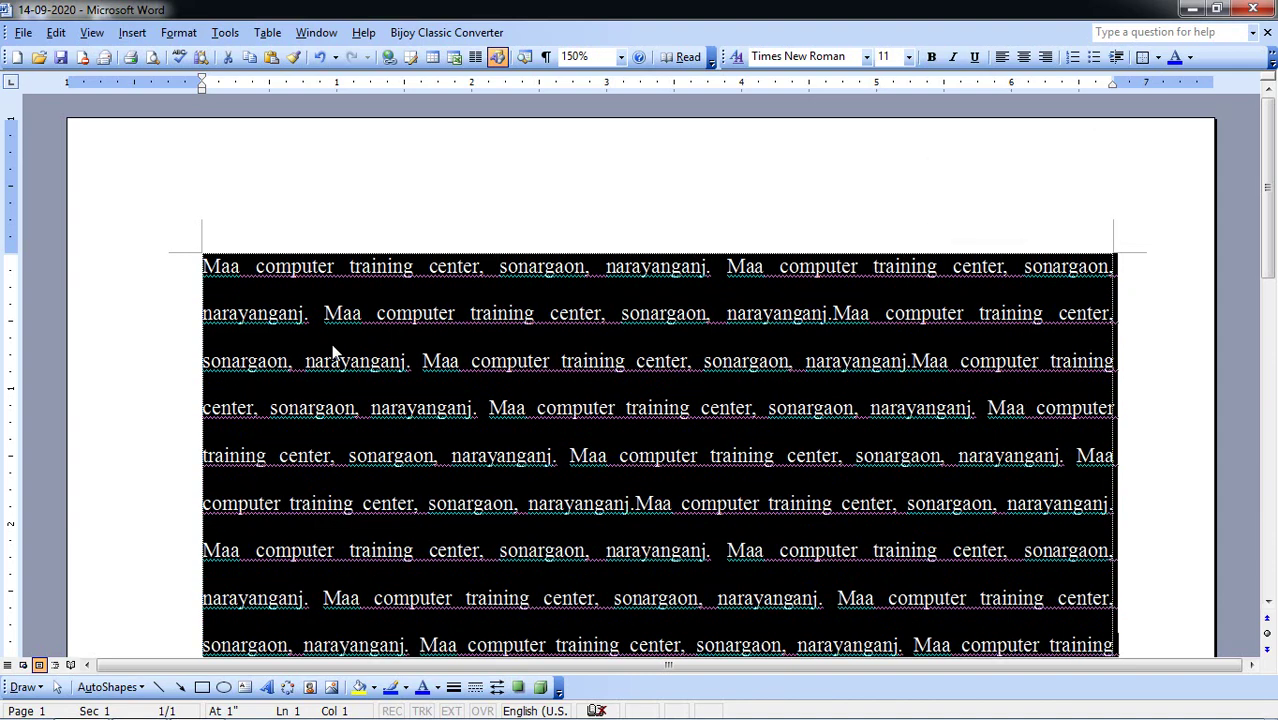
{"action": "key", "text": "ctrl+1"}
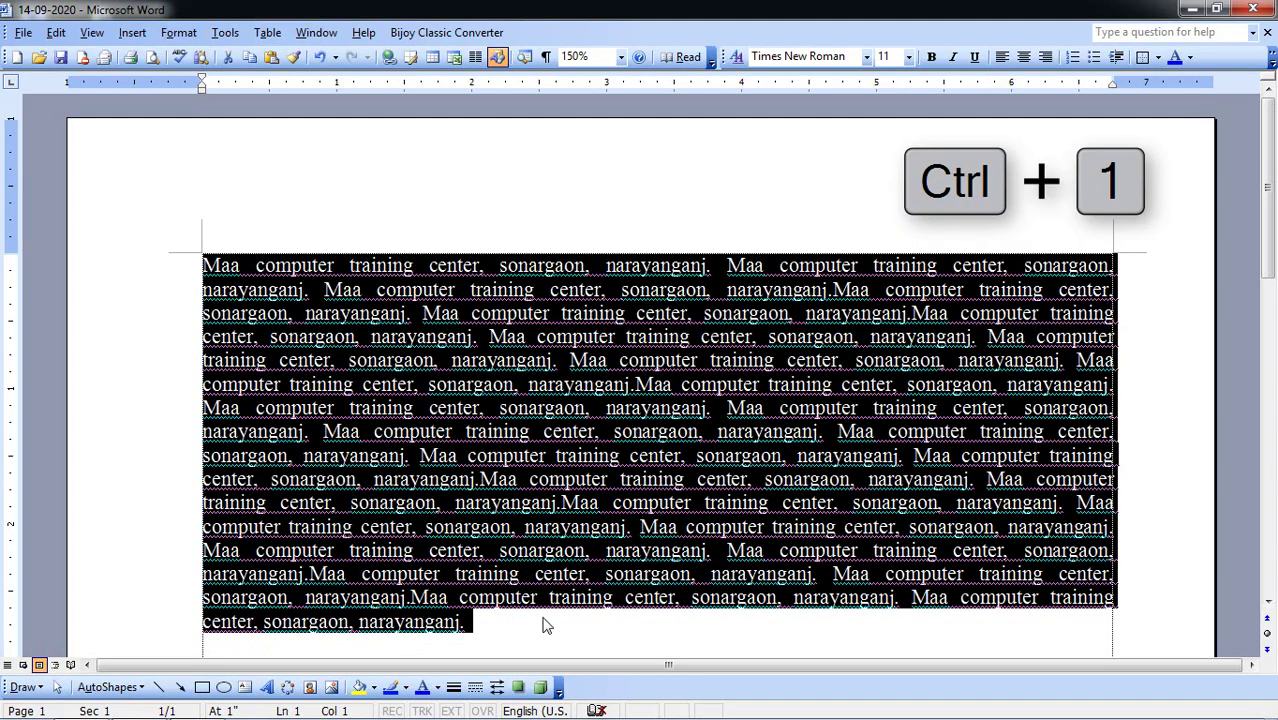
{"action": "left_click", "coordinate": [480, 622]}
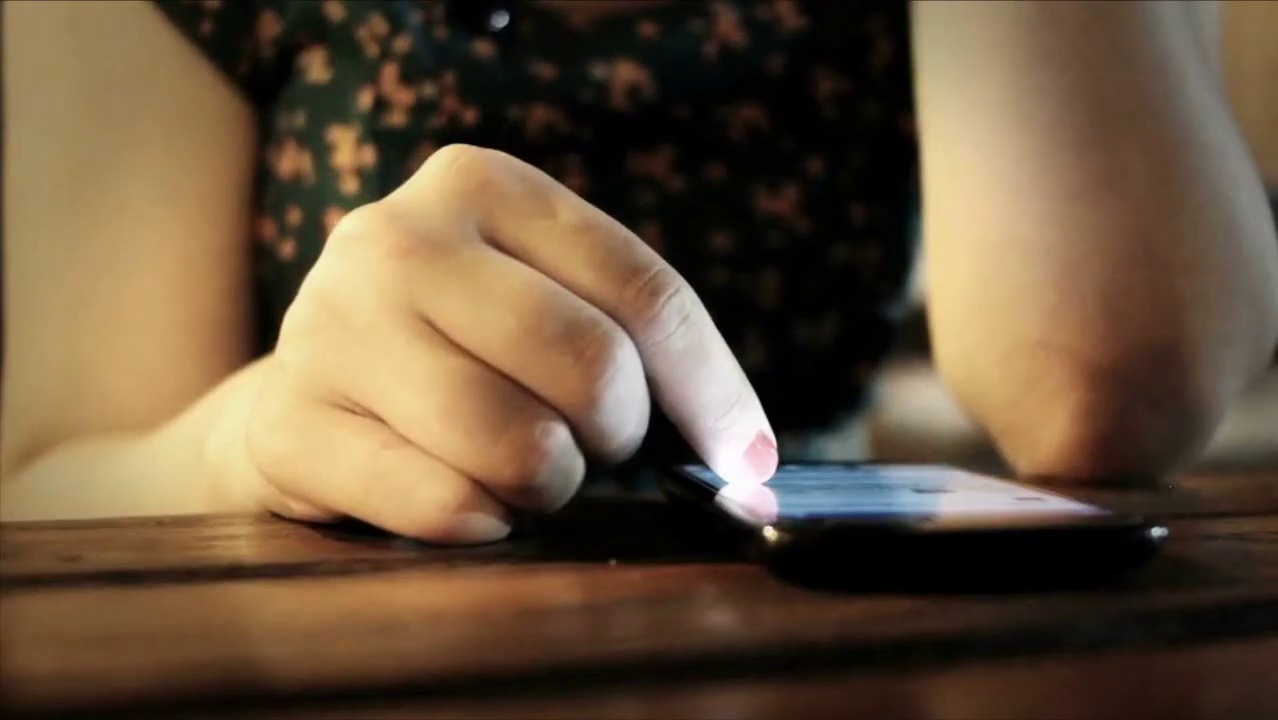